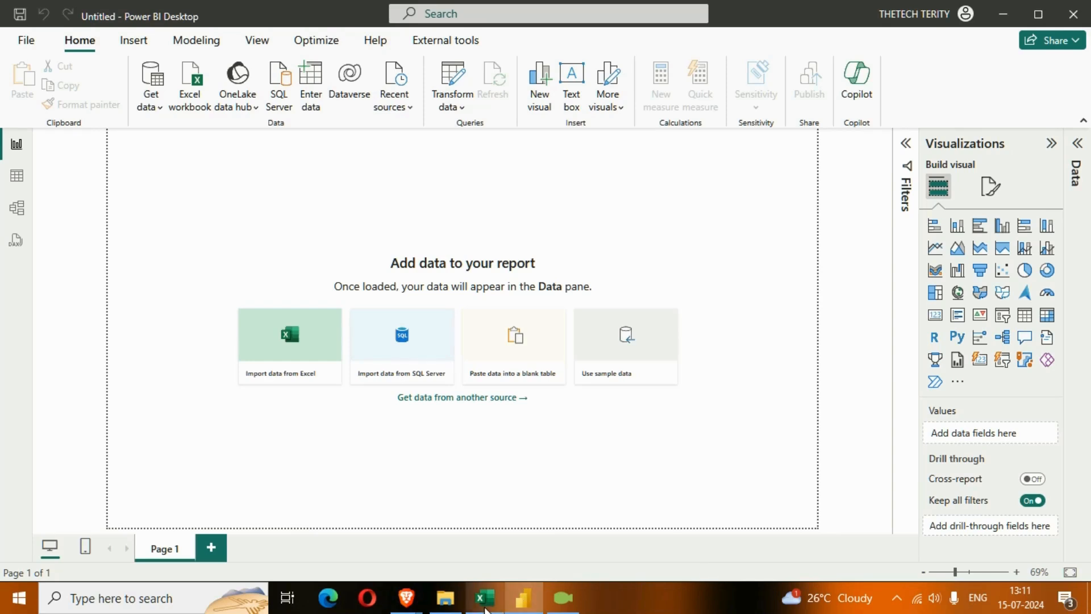
Switch to the Challenge 2 Bulkreplace workbook in Excel and examine the Regions/Val and Old/New tables on the Easy Challenge sheet
{"action": "left_click", "coordinate": [485, 606]}
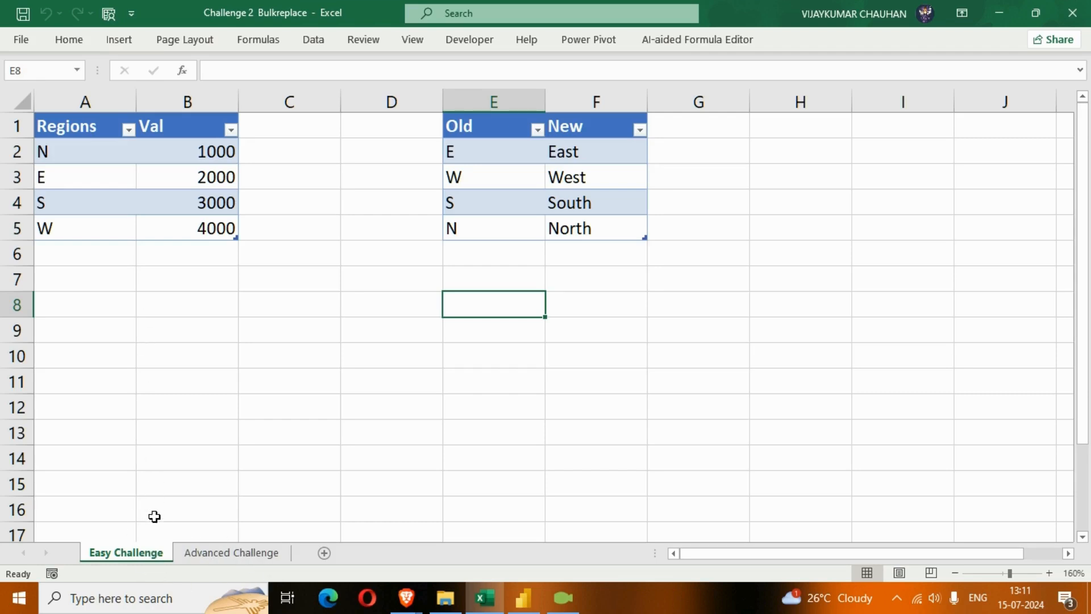
{"action": "left_click", "coordinate": [101, 126]}
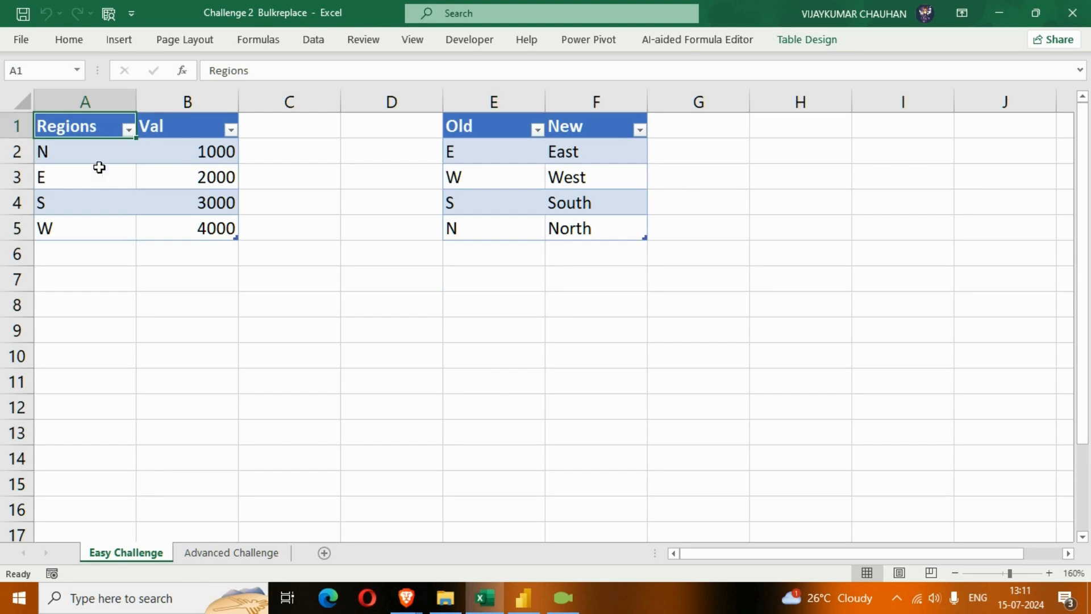
{"action": "left_click", "coordinate": [169, 130]}
{"action": "left_click_drag", "start_coordinate": [99, 130], "coordinate": [195, 236]}
{"action": "left_click_drag", "start_coordinate": [465, 129], "coordinate": [599, 224]}
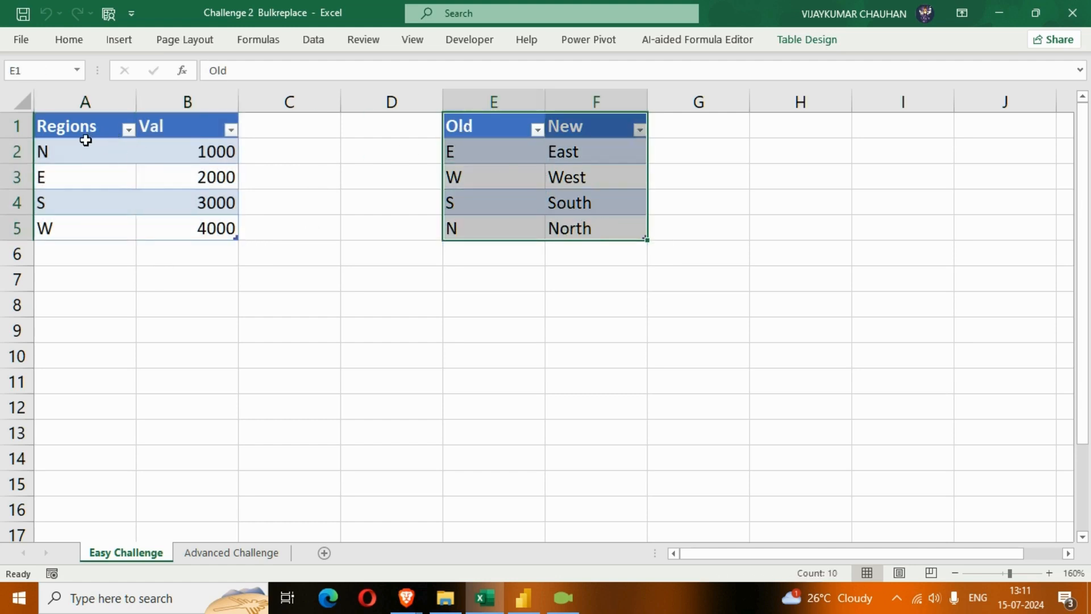
{"action": "left_click", "coordinate": [393, 154]}
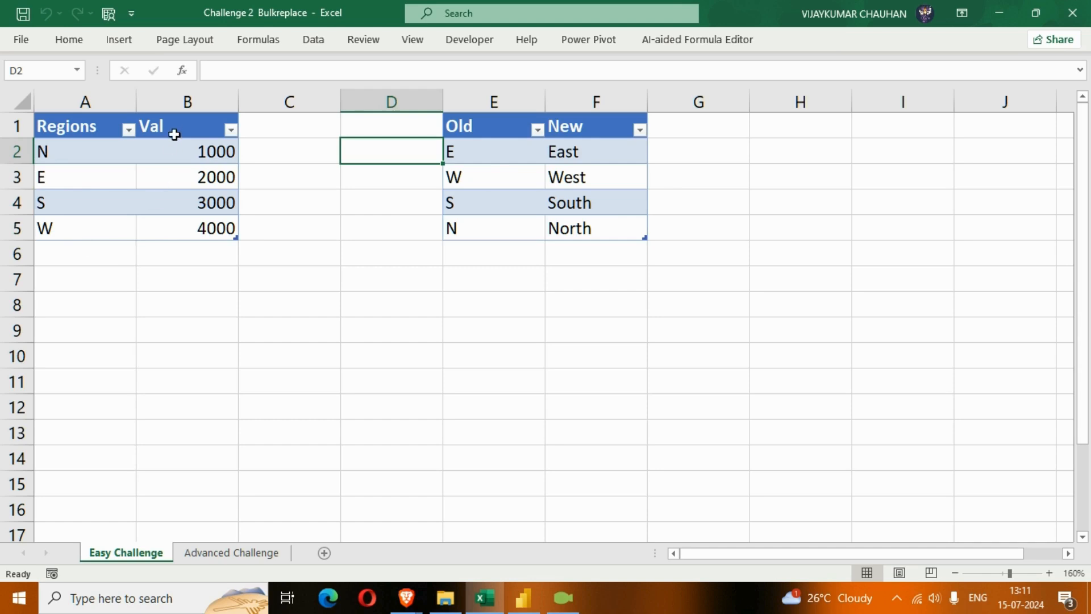
{"action": "key", "text": "Left"}
{"action": "key", "text": "Down"}
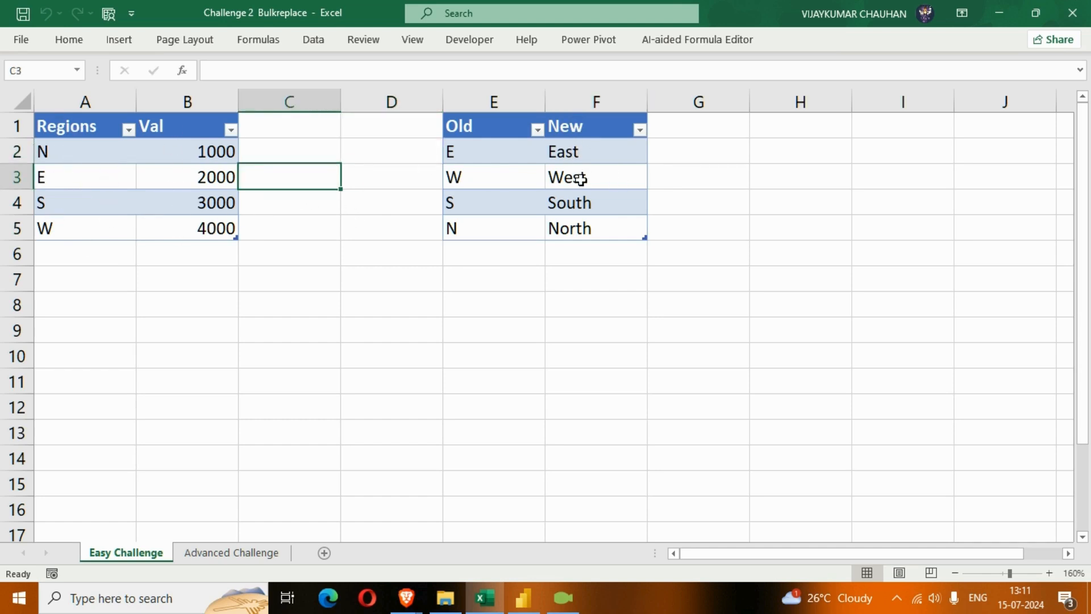
{"action": "left_click", "coordinate": [562, 598]}
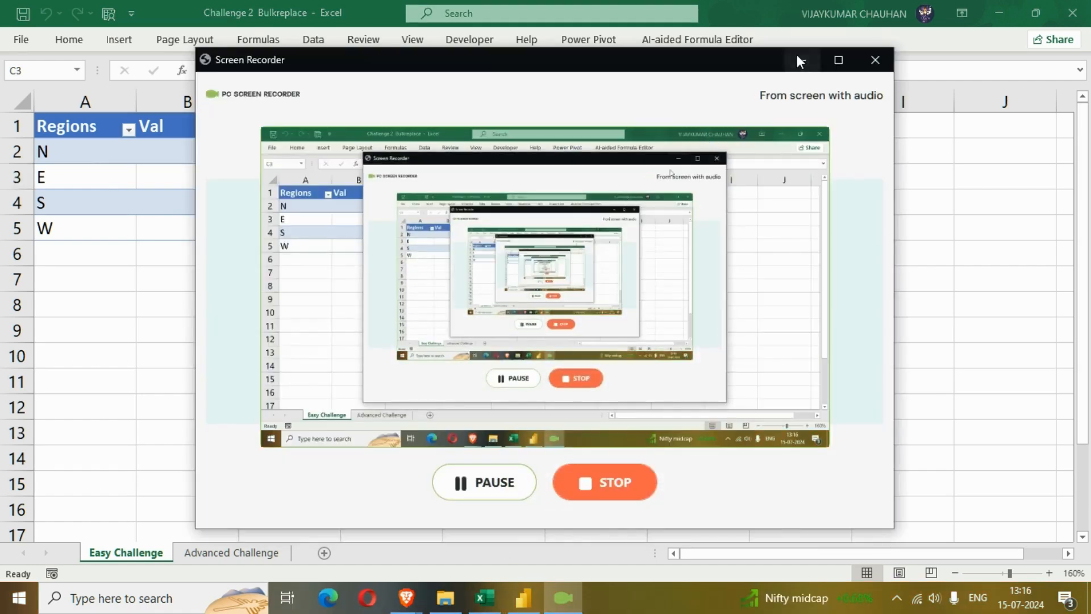
{"action": "left_click", "coordinate": [796, 58]}
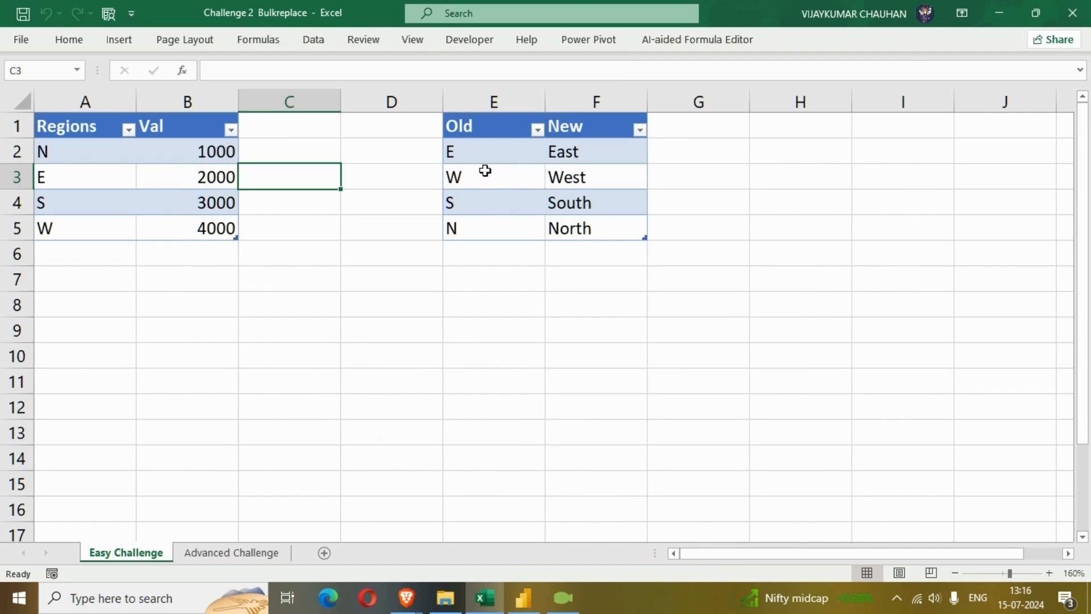
Compare the abbreviations in the Regions column with the full names in the New column of the lookup table
{"action": "left_click_drag", "start_coordinate": [73, 126], "coordinate": [73, 254]}
{"action": "left_click_drag", "start_coordinate": [580, 126], "coordinate": [576, 229]}
{"action": "left_click", "coordinate": [435, 333]}
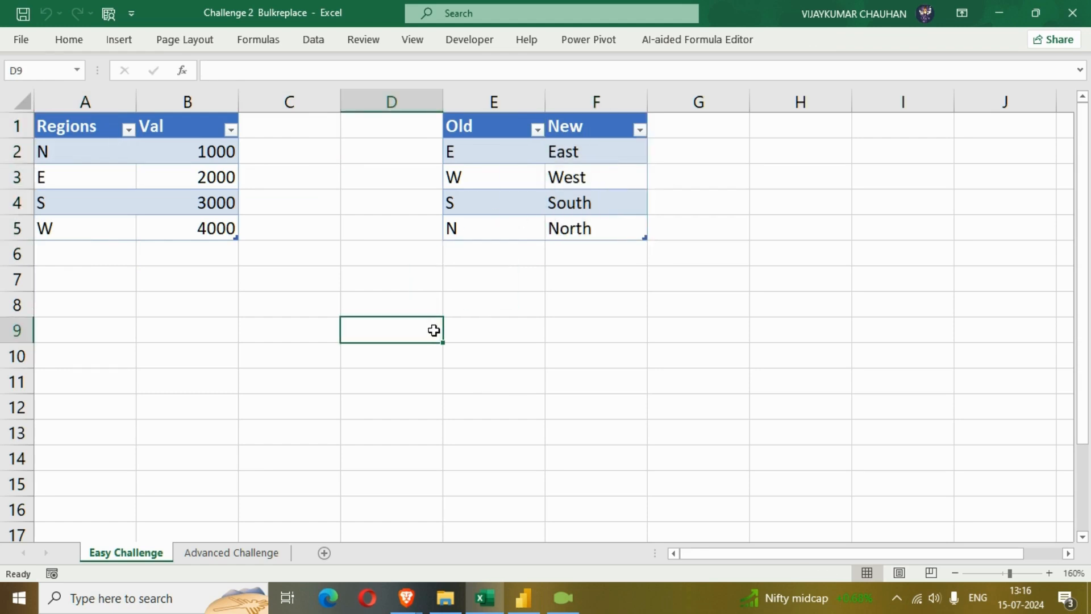
Switch to Power BI Desktop and import the Easy and LookupTable tables from the Challenge 2 Bulkreplace workbook for transformation in Power Query
{"action": "left_click", "coordinate": [523, 598]}
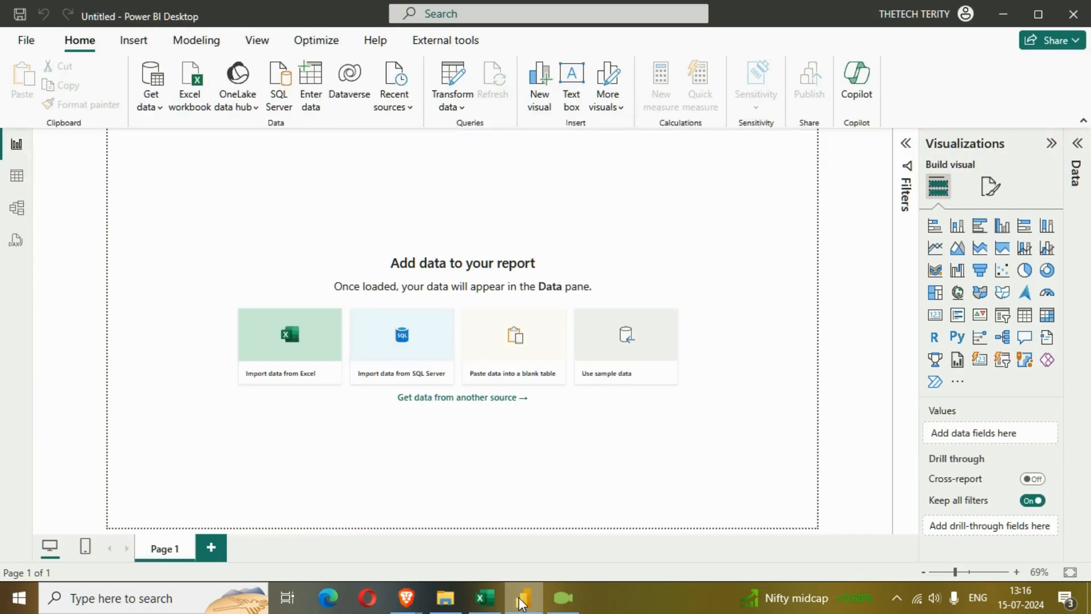
{"action": "left_click", "coordinate": [308, 360]}
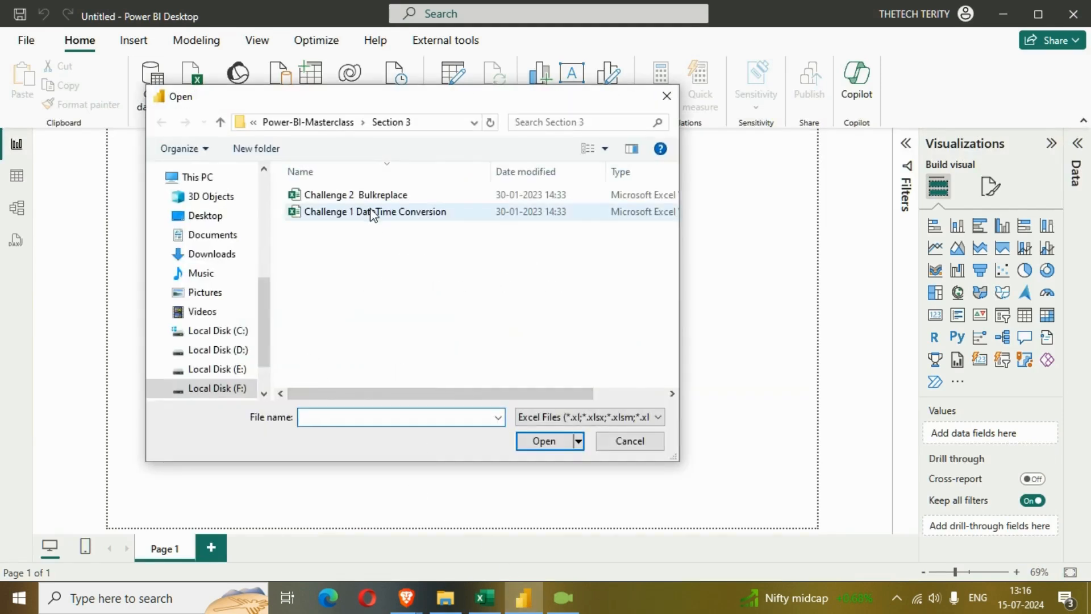
{"action": "left_click", "coordinate": [384, 197]}
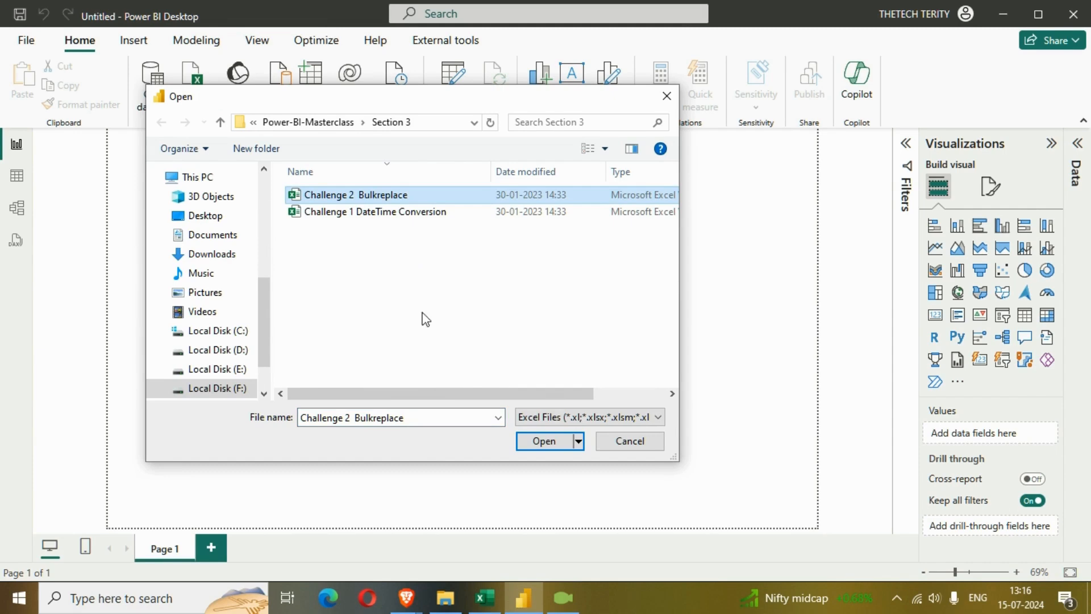
{"action": "left_click", "coordinate": [544, 441]}
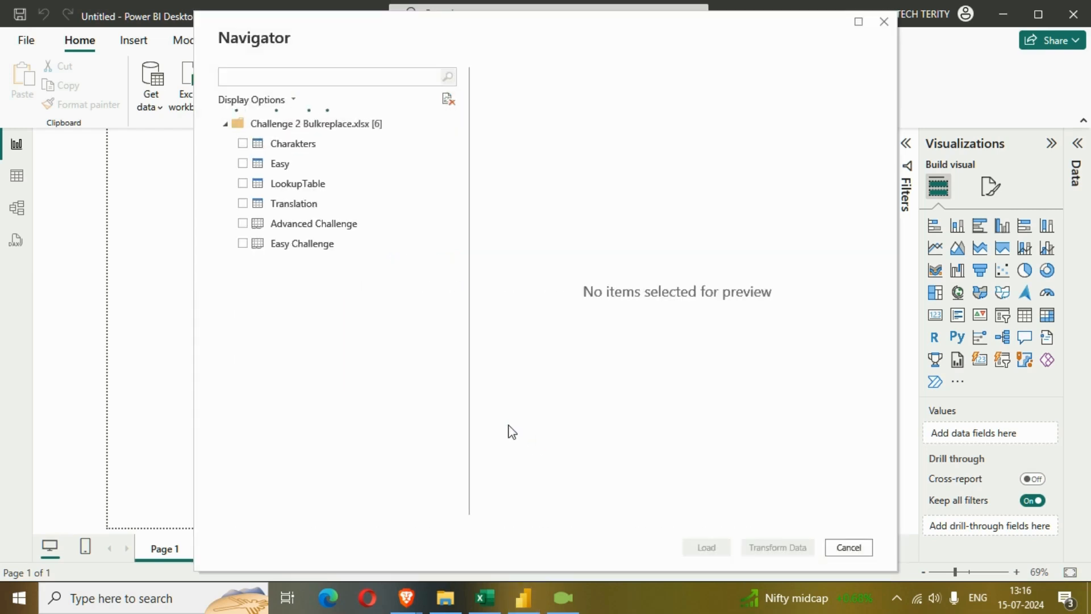
{"action": "left_click", "coordinate": [243, 163]}
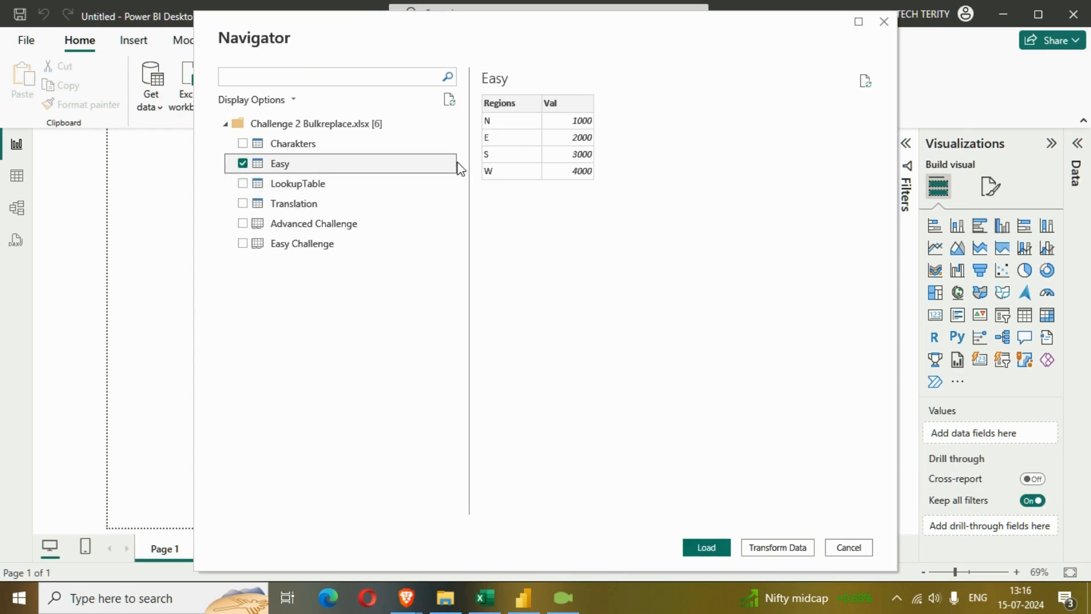
{"action": "left_click", "coordinate": [242, 183]}
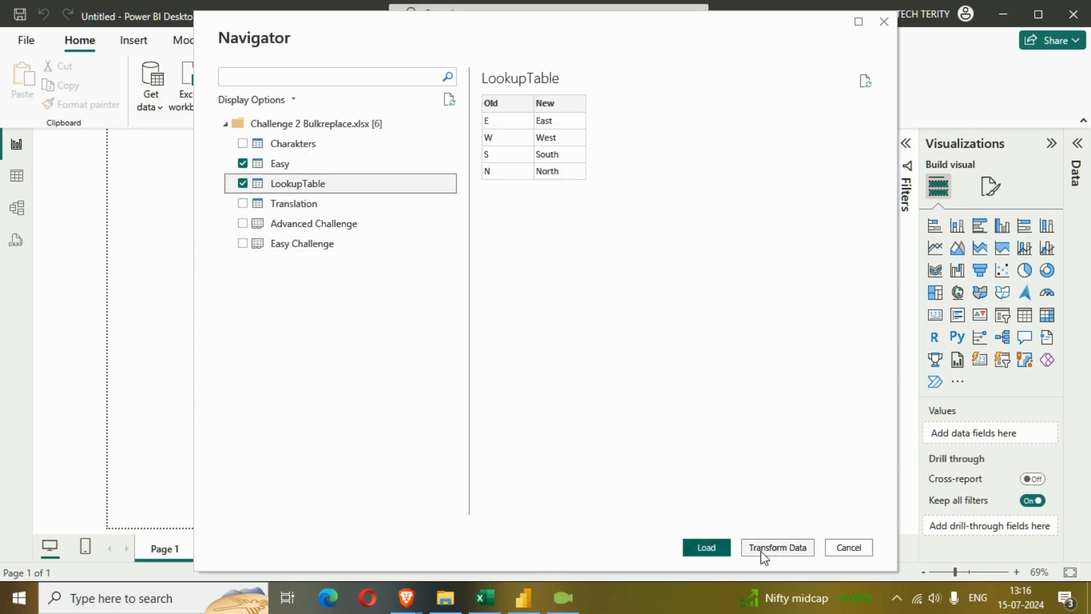
{"action": "left_click", "coordinate": [778, 550]}
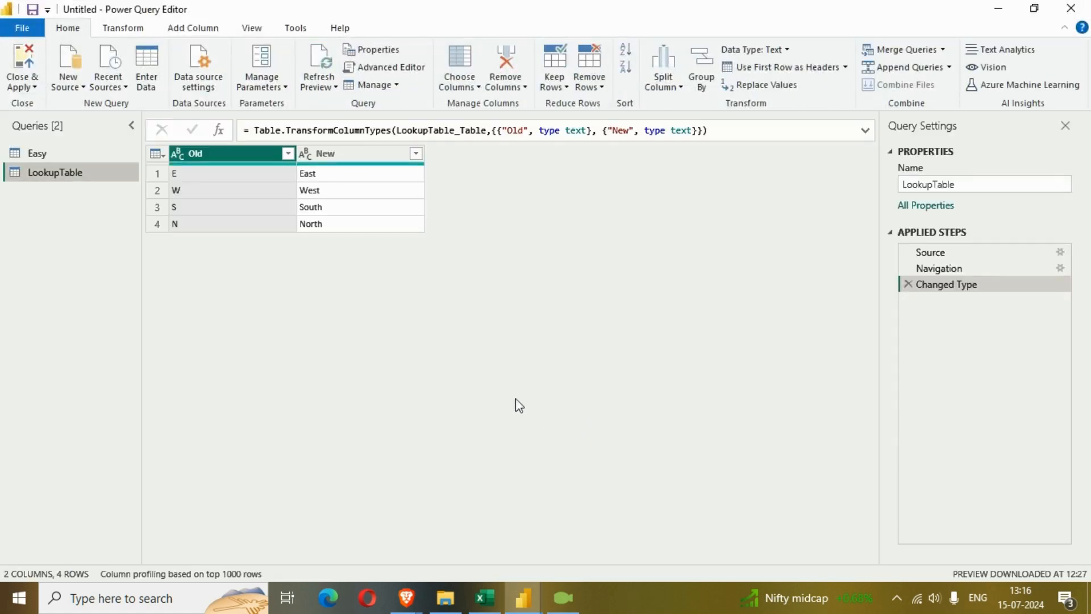
Review the contents of the Easy and LookupTable queries against each other
{"action": "left_click", "coordinate": [69, 158]}
{"action": "left_click", "coordinate": [64, 174]}
{"action": "left_click", "coordinate": [60, 153]}
{"action": "left_click", "coordinate": [60, 169]}
{"action": "left_click", "coordinate": [61, 157]}
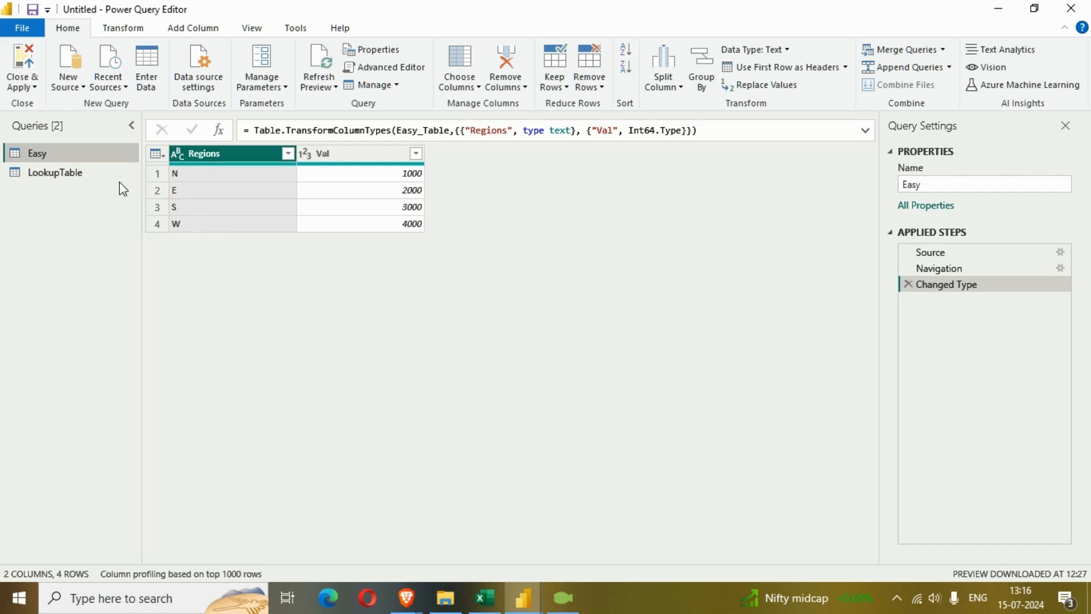
Merge LookupTable with Easy as a new query, matching Old to Regions with a Left Outer join
{"action": "left_click", "coordinate": [97, 174]}
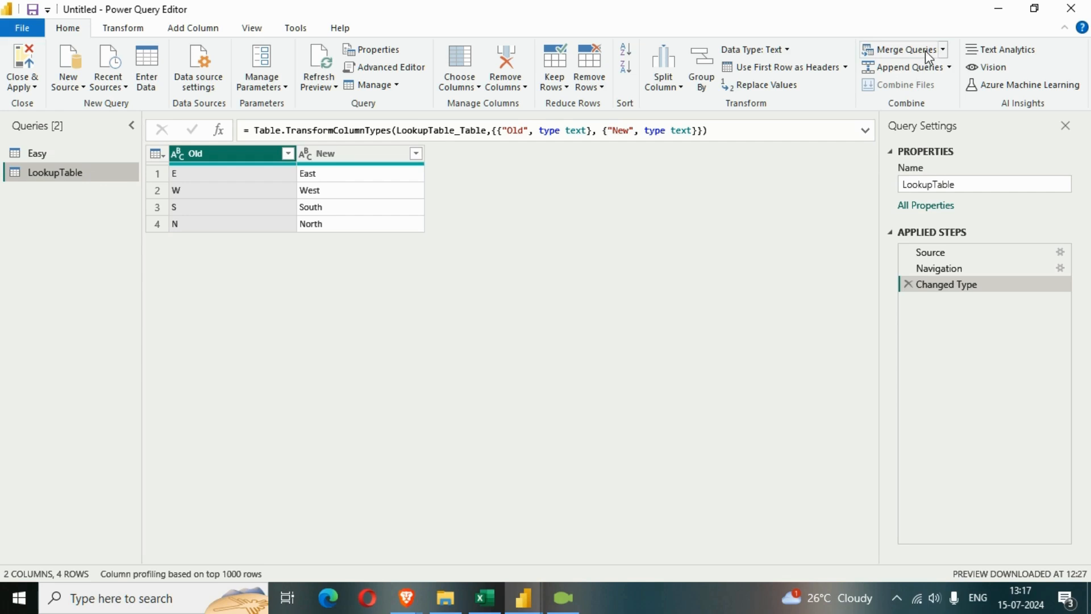
{"action": "left_click", "coordinate": [943, 50]}
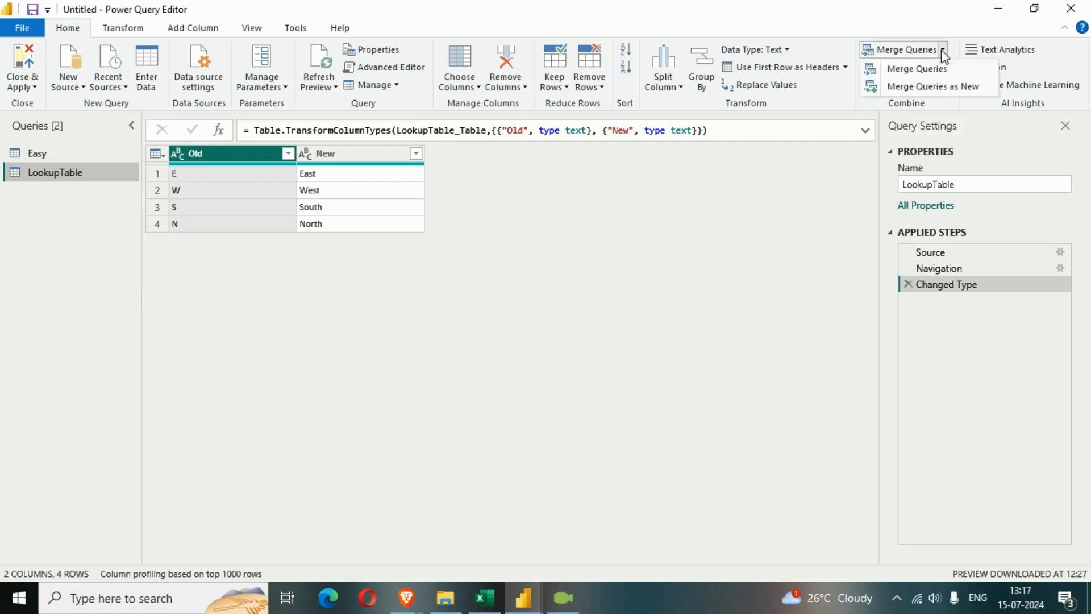
{"action": "left_click", "coordinate": [930, 90]}
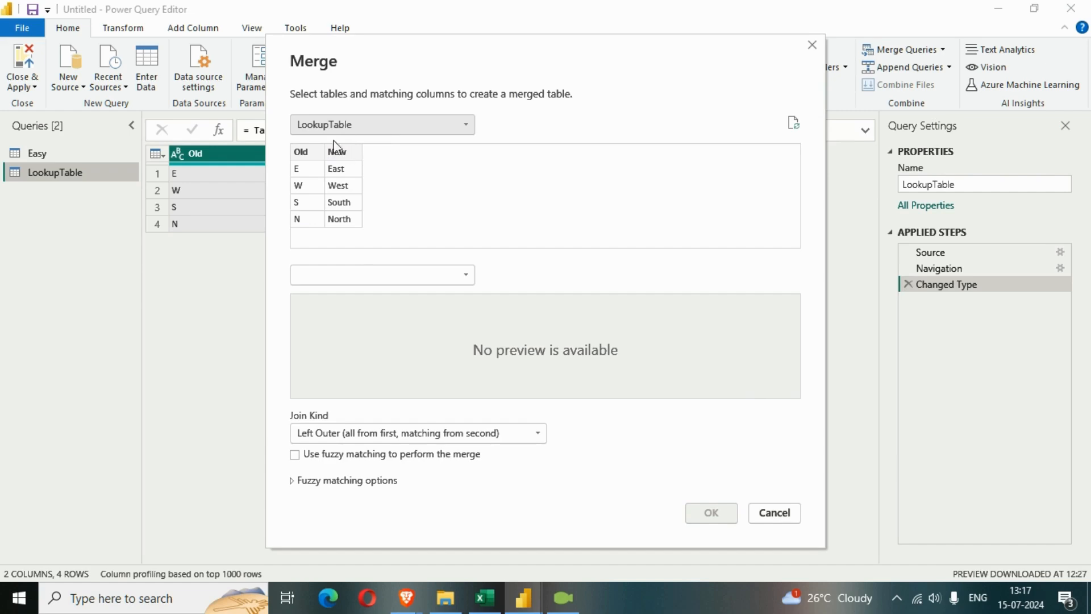
{"action": "left_click", "coordinate": [310, 152]}
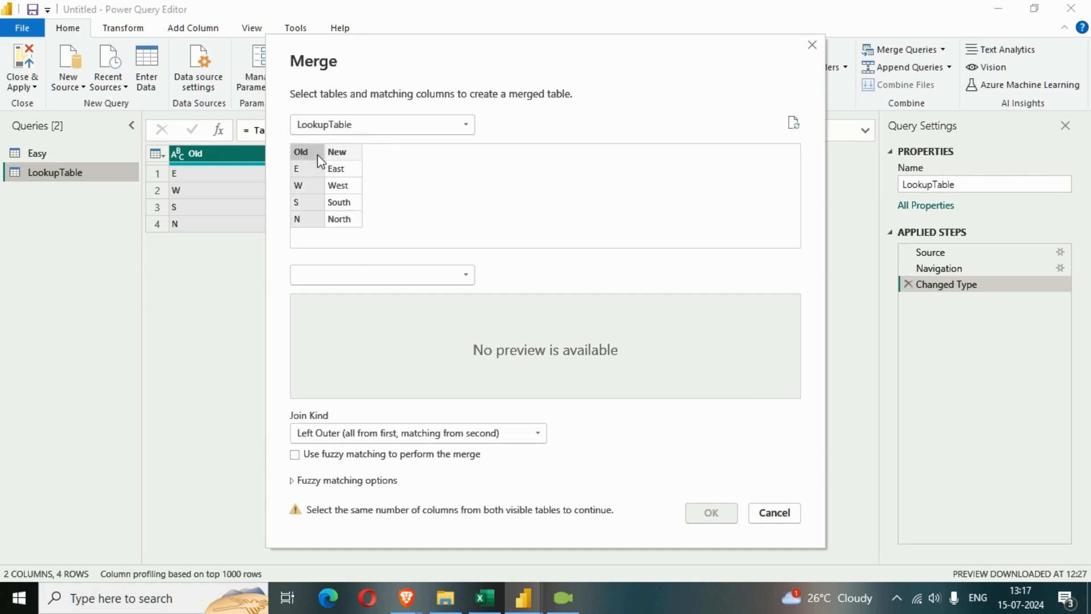
{"action": "left_click", "coordinate": [461, 275]}
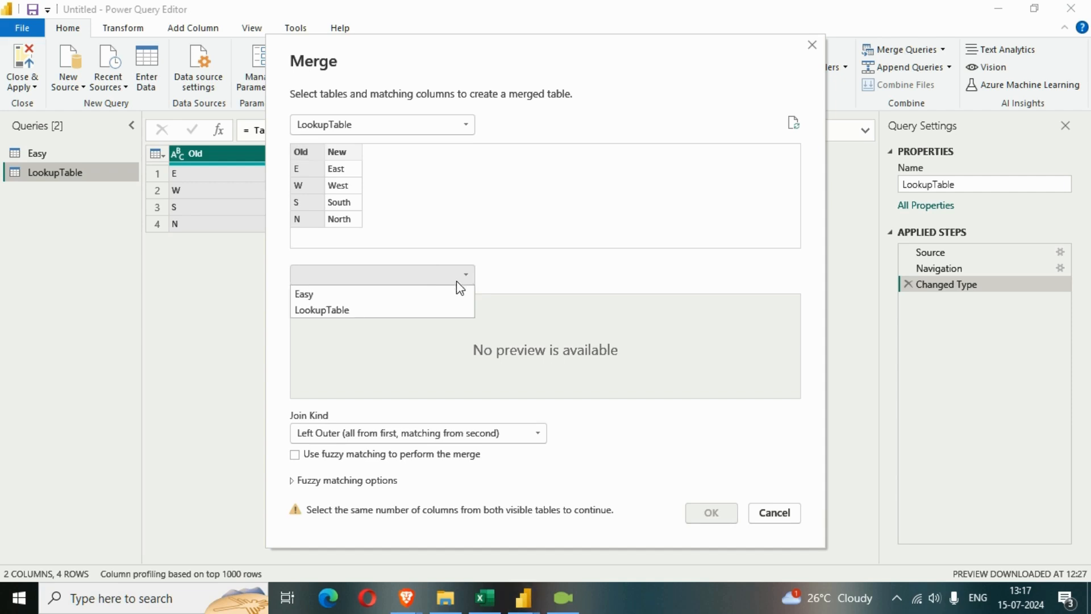
{"action": "left_click", "coordinate": [379, 296]}
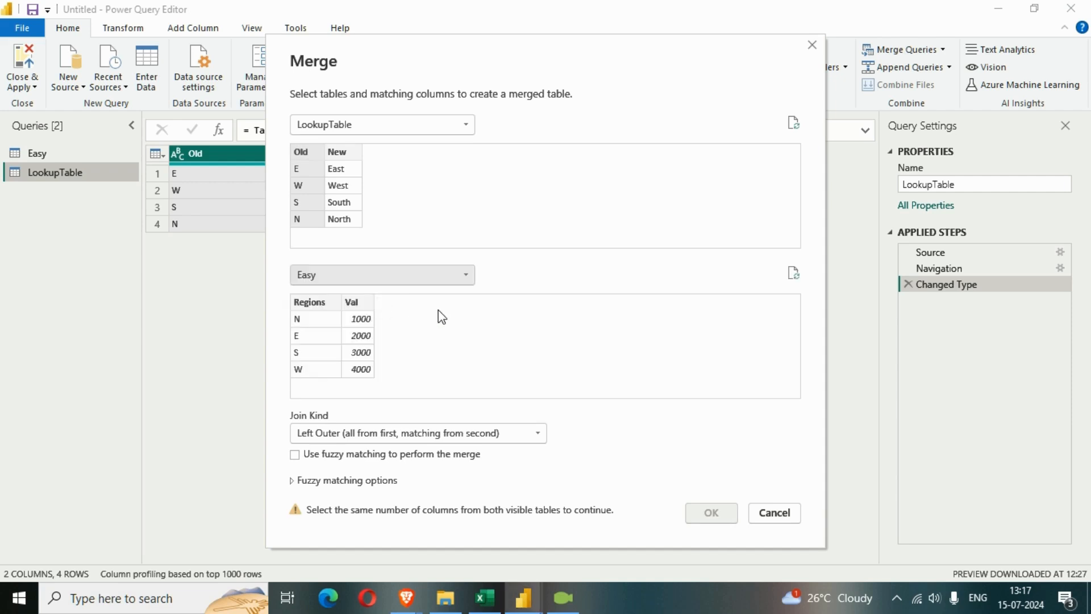
{"action": "left_click", "coordinate": [327, 307]}
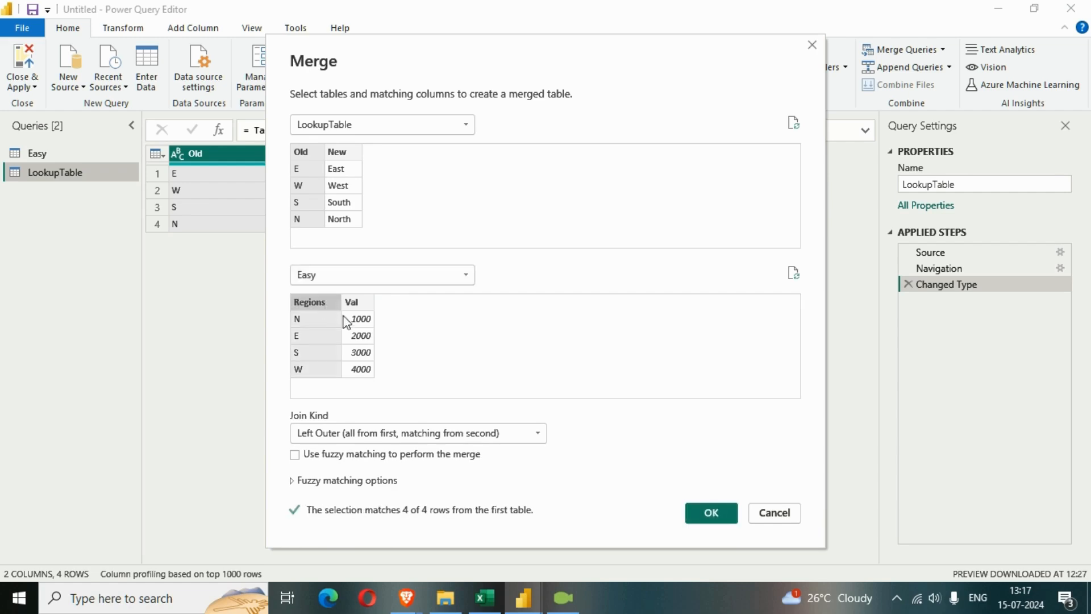
{"action": "left_click", "coordinate": [714, 515]}
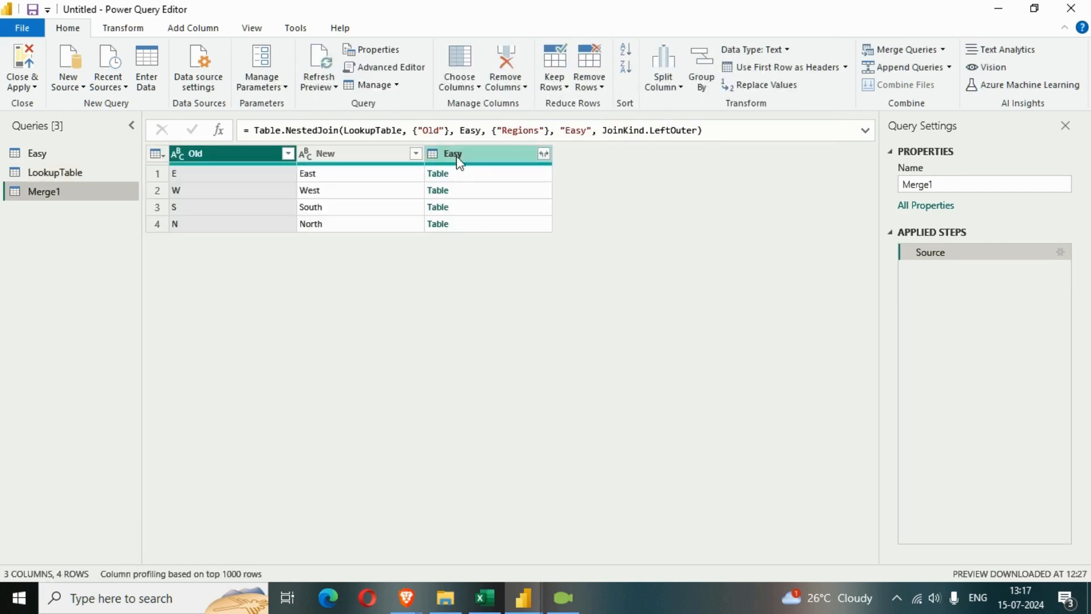
Expand the merged Easy column into Regions and Val without using the original column name as prefix
{"action": "left_click", "coordinate": [544, 154]}
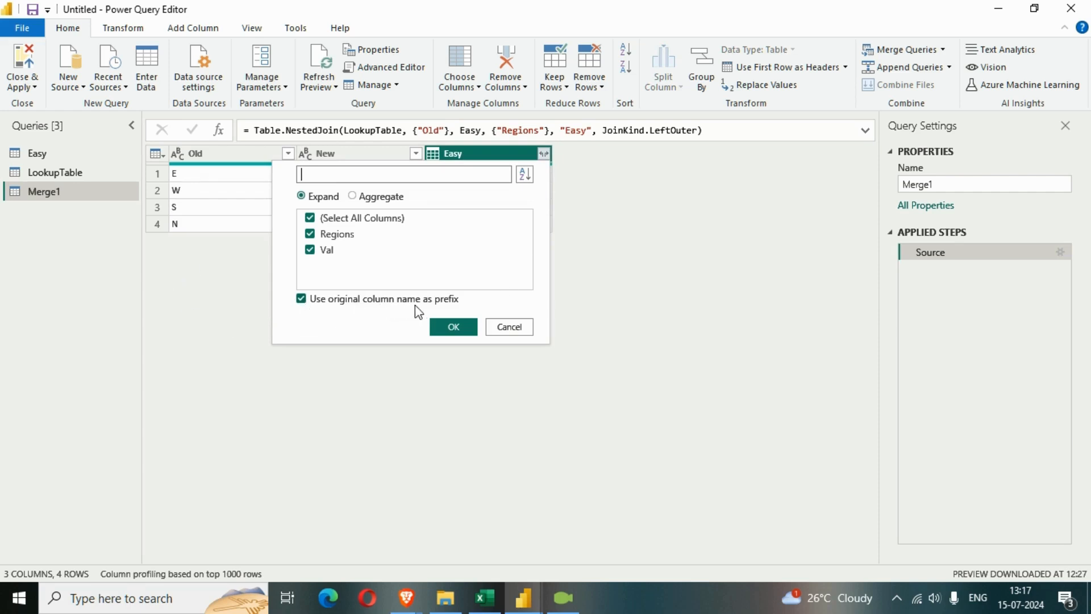
{"action": "left_click", "coordinate": [302, 299]}
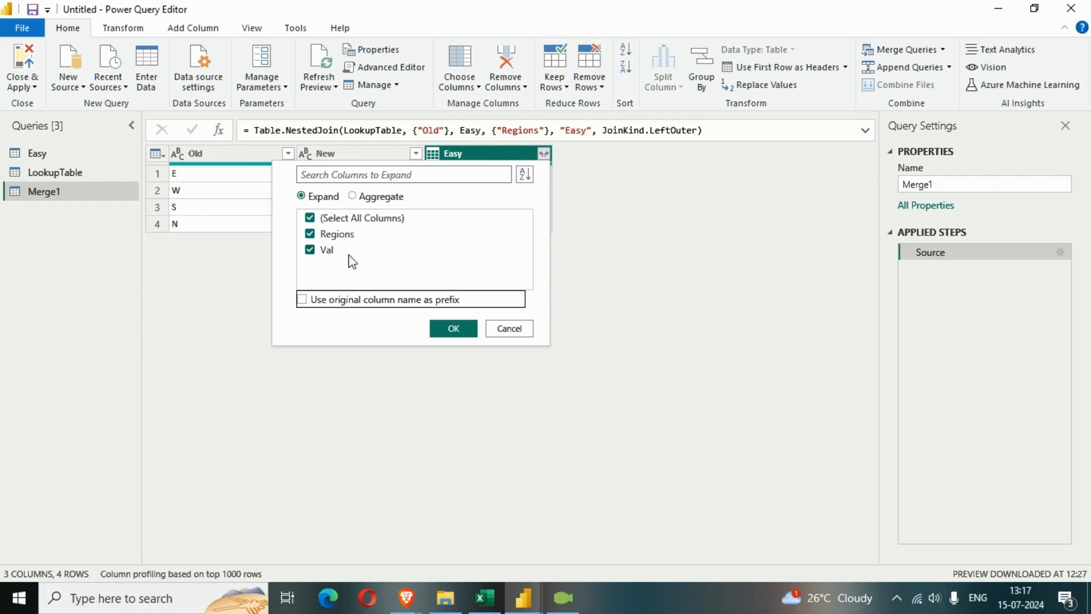
{"action": "left_click", "coordinate": [455, 331]}
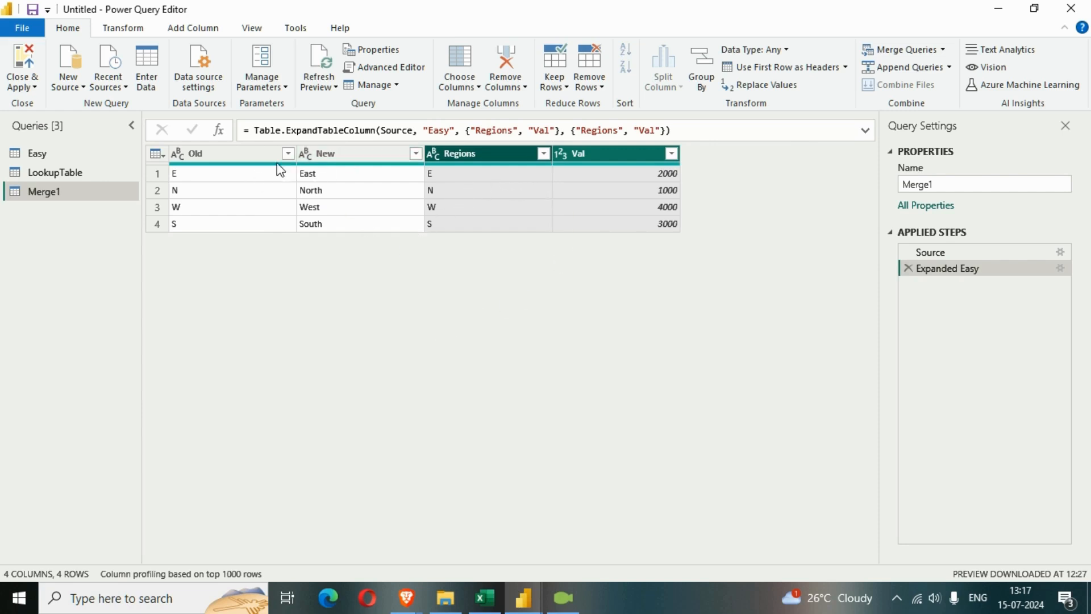
Remove the Old and Regions columns from the merged query
{"action": "left_click", "coordinate": [392, 155], "text": "shift"}
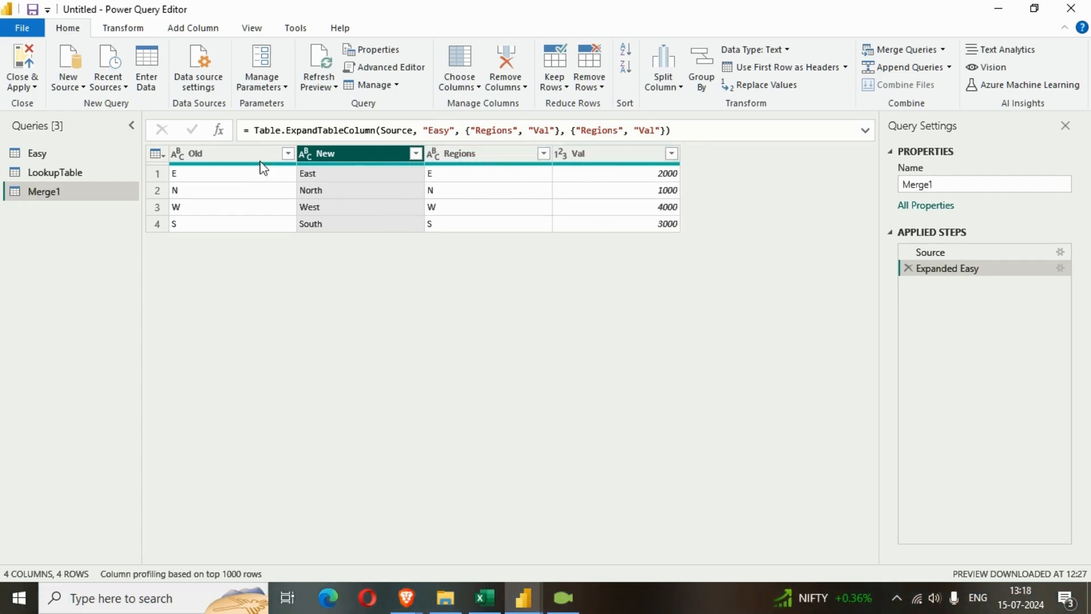
{"action": "left_click", "coordinate": [227, 169]}
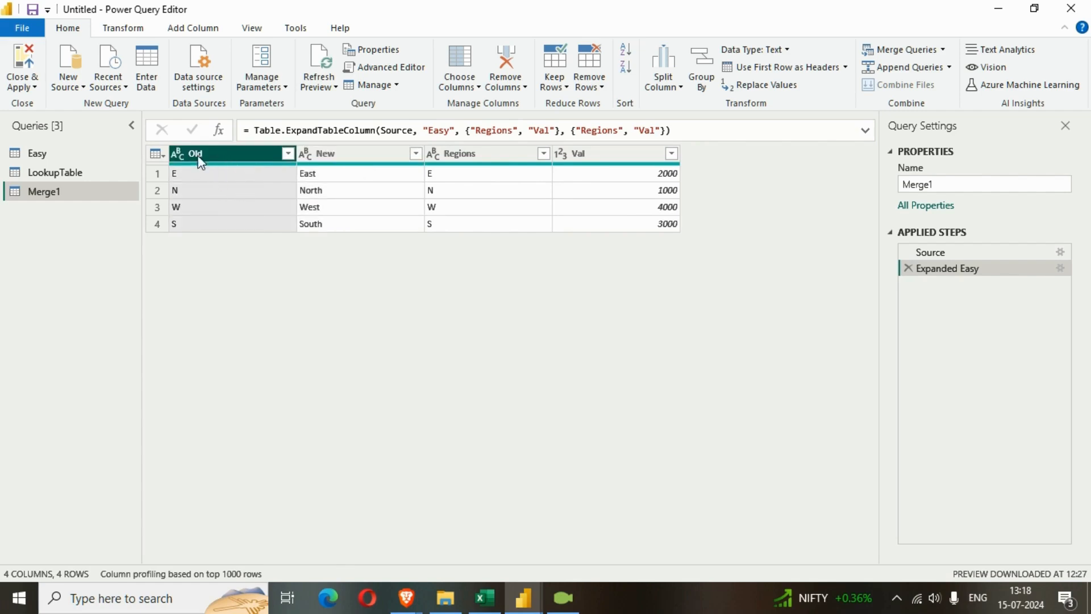
{"action": "left_click", "coordinate": [488, 165], "text": "ctrl"}
{"action": "key", "text": "Delete"}
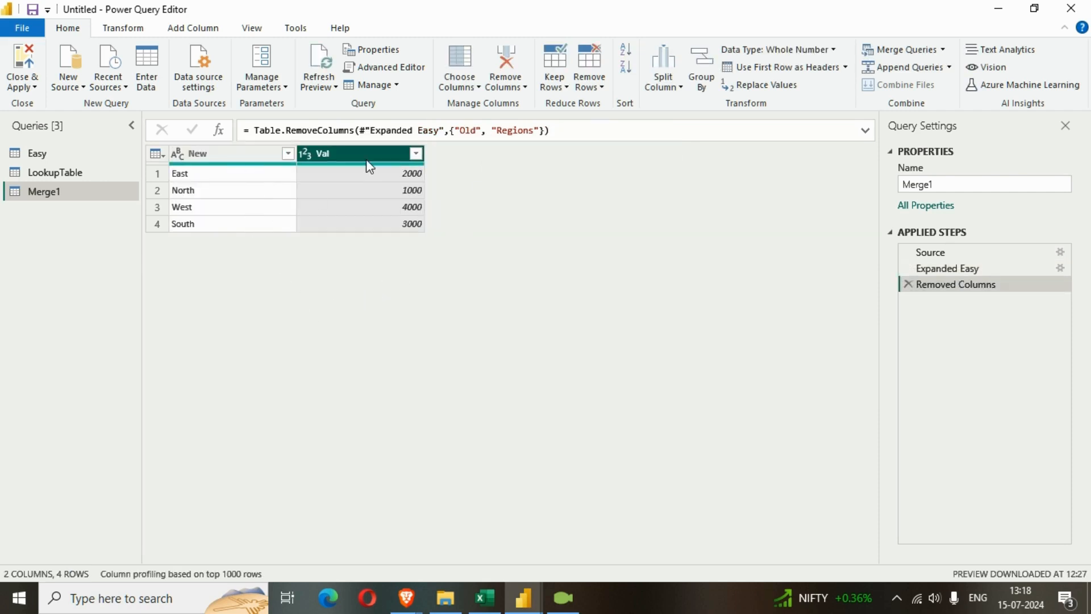
Rename the merged query as DataCleanedTbl
{"action": "left_click", "coordinate": [233, 157]}
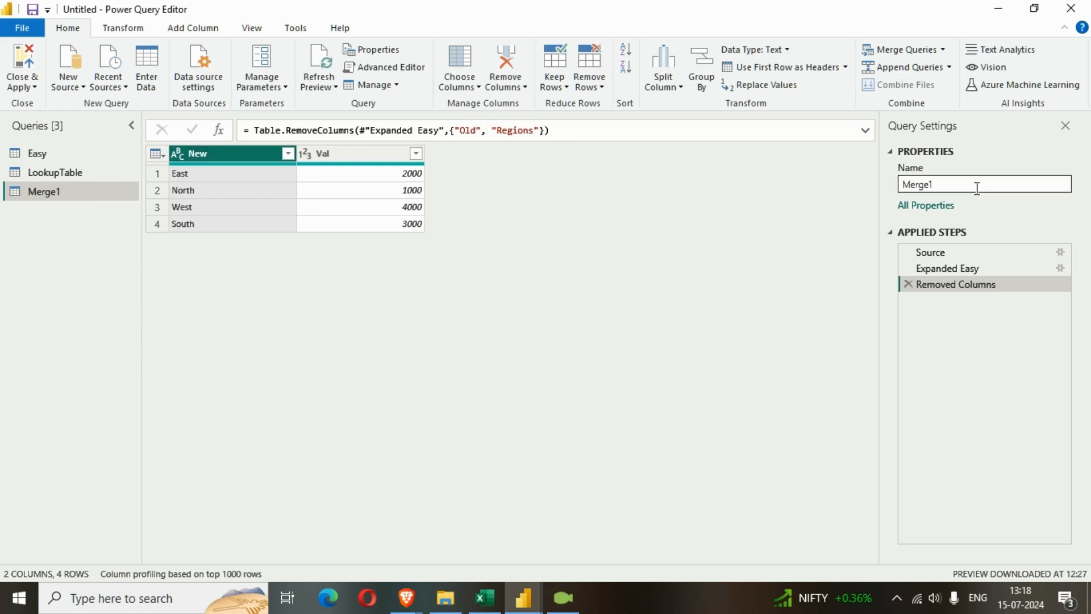
{"action": "left_click_drag", "start_coordinate": [965, 185], "coordinate": [896, 196]}
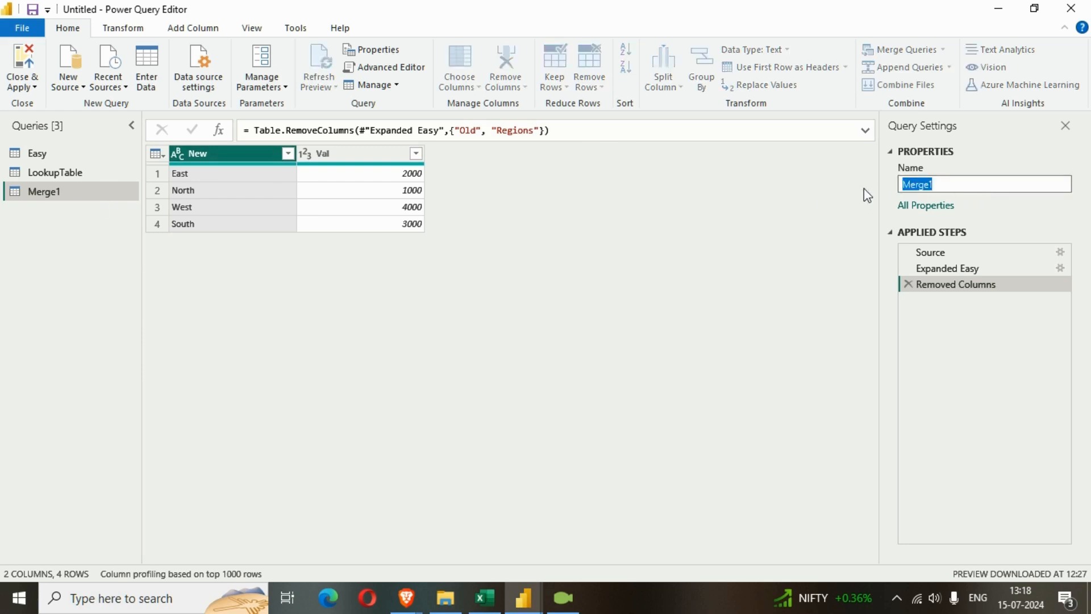
{"action": "type", "text": "N"}
{"action": "key", "text": "BackSpace"}
{"action": "type", "text": "DATA"}
{"action": "key", "text": "BackSpace"}
{"action": "key", "text": "BackSpace"}
{"action": "key", "text": "BackSpace"}
{"action": "type", "text": "ataCleab"}
{"action": "type", "text": "e"}
{"action": "key", "text": "BackSpace"}
{"action": "key", "text": "BackSpace"}
{"action": "type", "text": "nedTbl"}
{"action": "key", "text": "Return"}
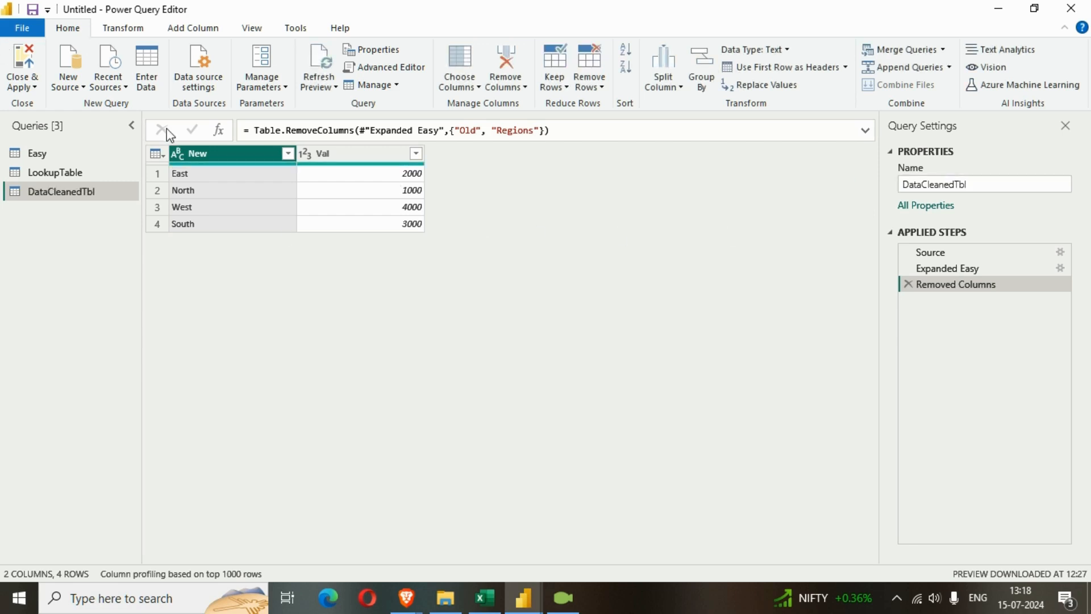
Rename the New column to Regions, and close the query editor with the changes applied to the report
{"action": "double_click", "coordinate": [198, 154]}
{"action": "type", "text": "Regions"}
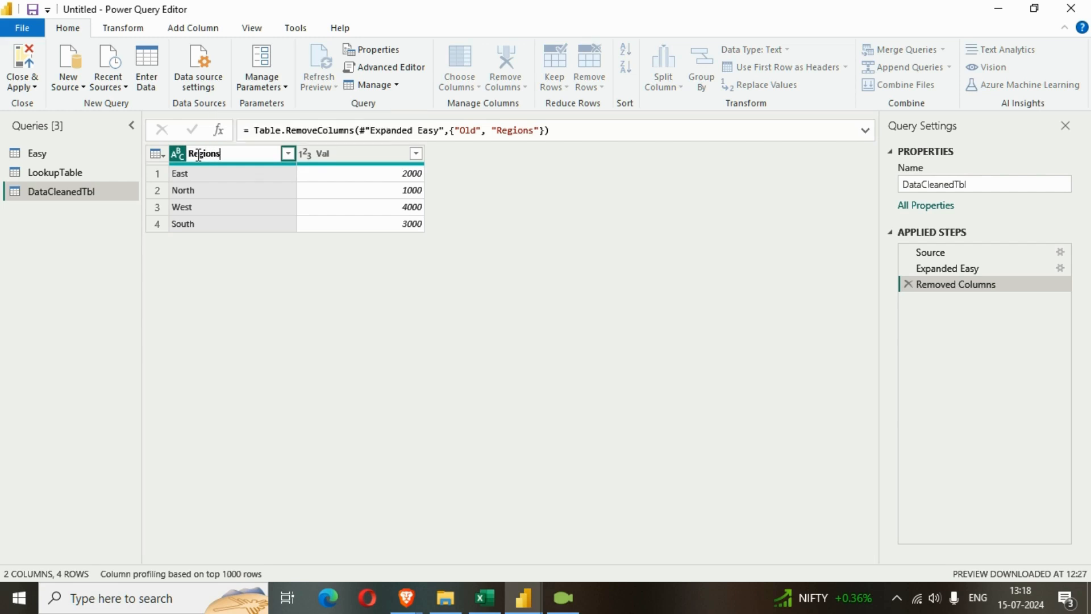
{"action": "key", "text": "Return"}
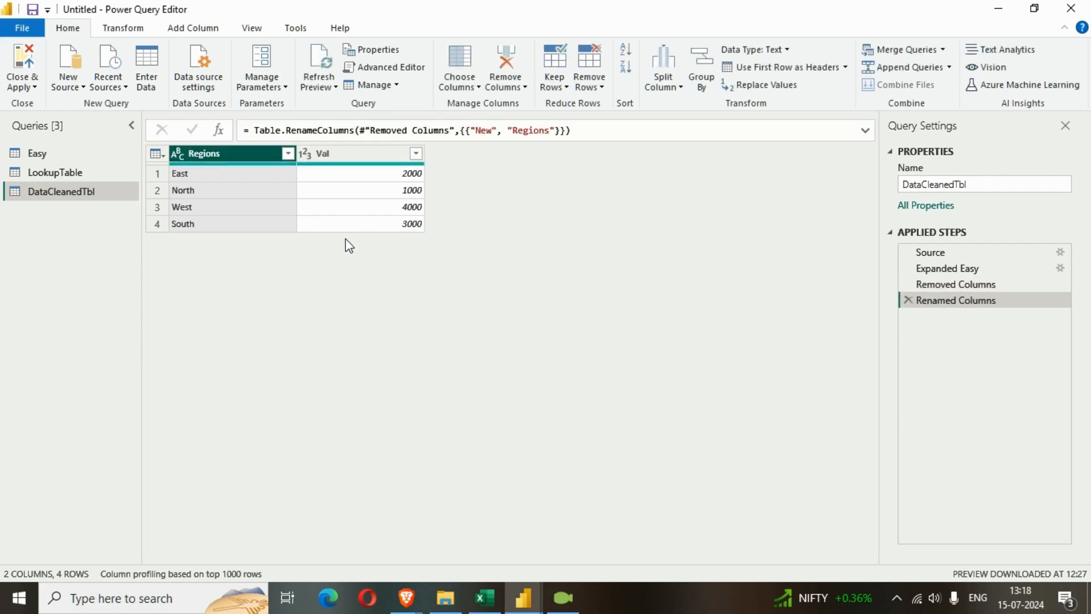
{"action": "left_click", "coordinate": [34, 87]}
{"action": "left_click", "coordinate": [24, 138]}
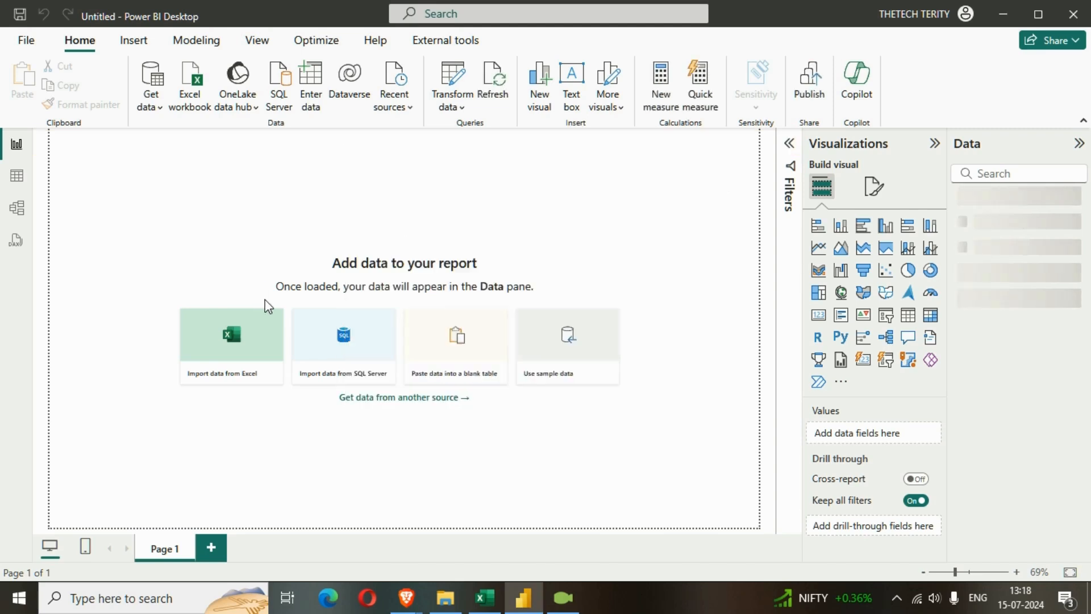
Add a table visual near the page's upper-left corner showing Regions and Val from DataCleanedTbl
{"action": "left_click", "coordinate": [907, 314]}
{"action": "left_click_drag", "start_coordinate": [121, 214], "coordinate": [215, 250]}
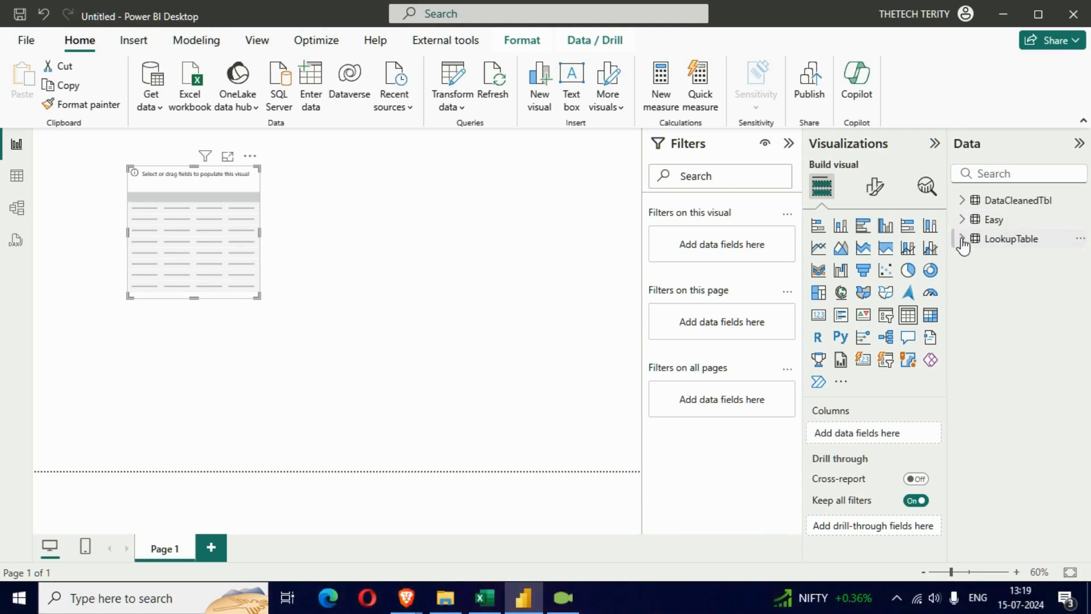
{"action": "left_click", "coordinate": [968, 203]}
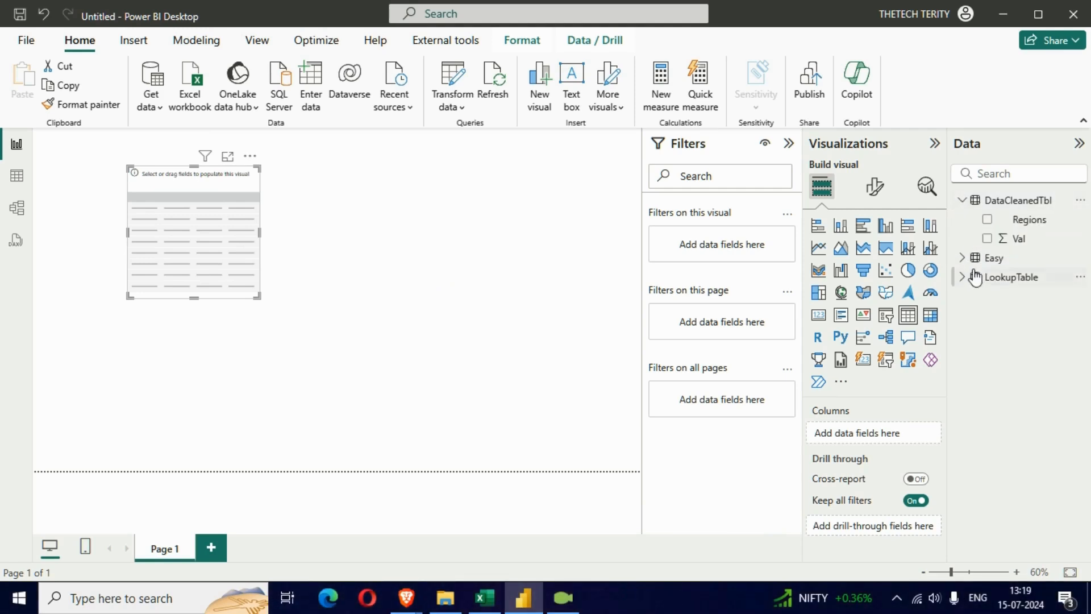
{"action": "left_click", "coordinate": [987, 221]}
{"action": "left_click", "coordinate": [987, 239]}
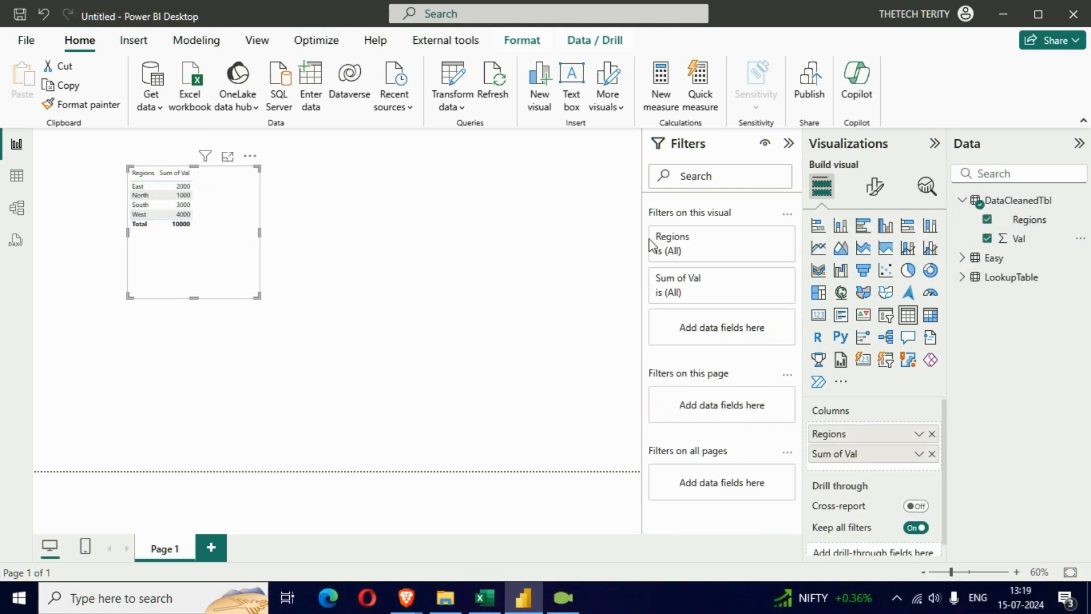
Set the font size of the table visual's values to 18
{"action": "left_click", "coordinate": [874, 187]}
{"action": "left_click", "coordinate": [861, 367]}
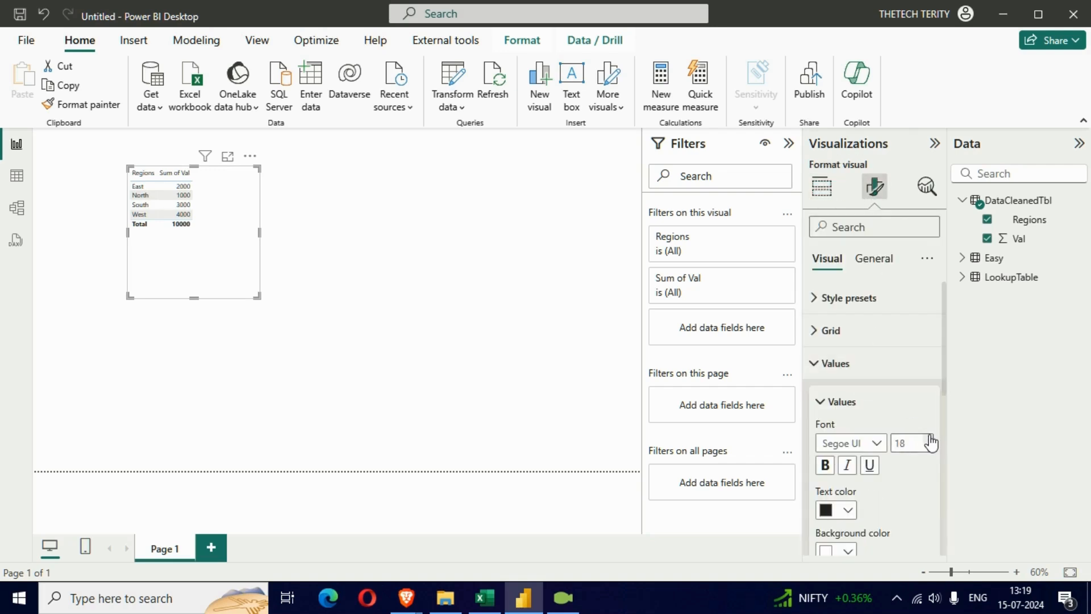
{"action": "scroll", "coordinate": [893, 481], "scroll_direction": "down", "scroll_amount": 5}
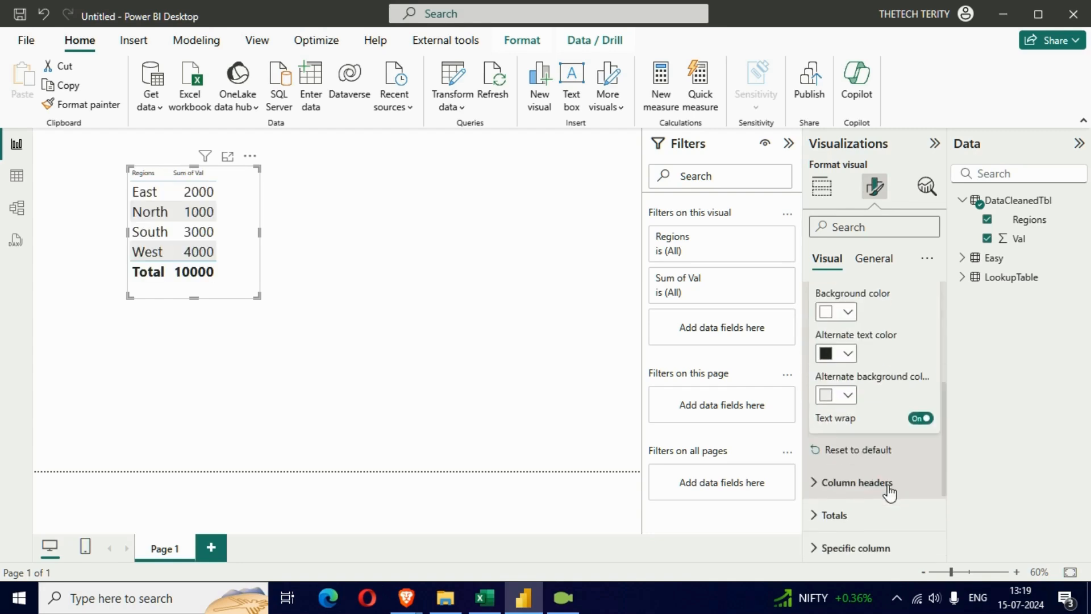
Format the table visual's column headers as bold at font size 22, and enlarge the visual to fit its content
{"action": "left_click", "coordinate": [855, 486]}
{"action": "left_click", "coordinate": [930, 399]}
{"action": "left_click", "coordinate": [930, 399]}
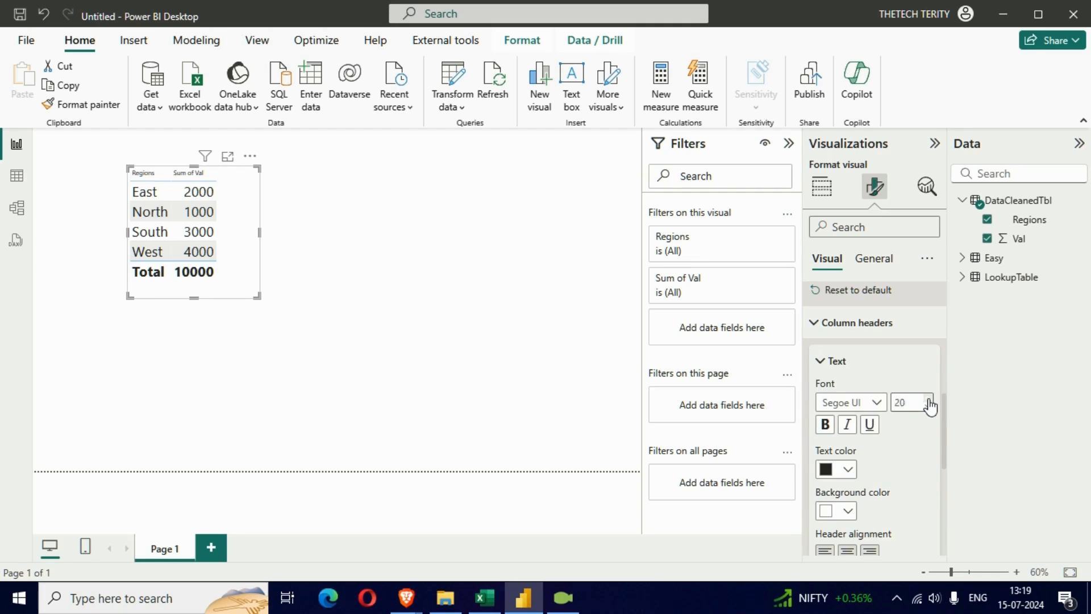
{"action": "left_click", "coordinate": [825, 424]}
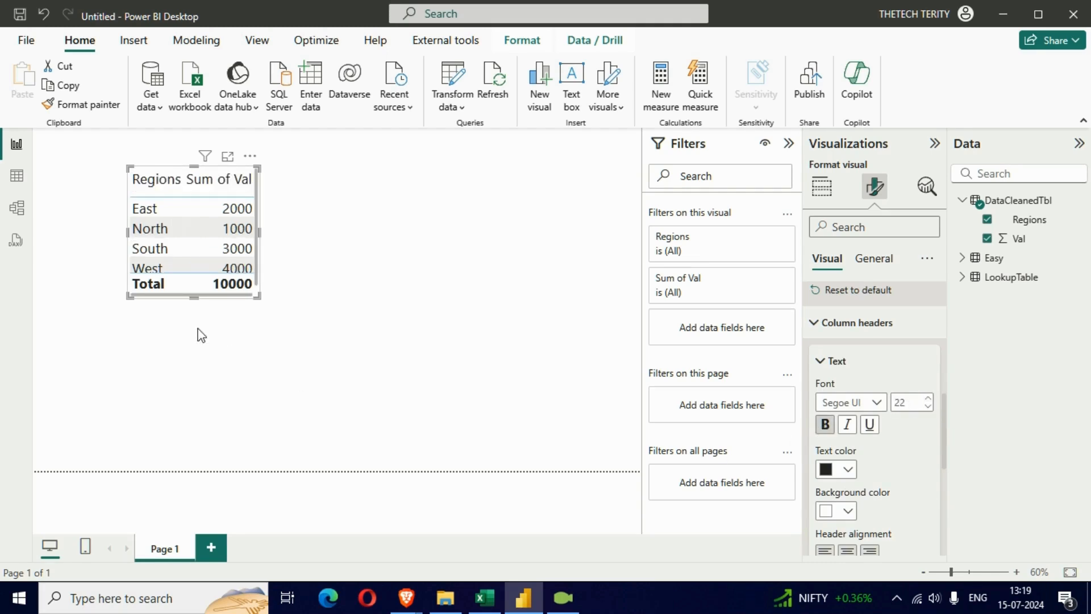
{"action": "left_click_drag", "start_coordinate": [259, 295], "coordinate": [374, 344]}
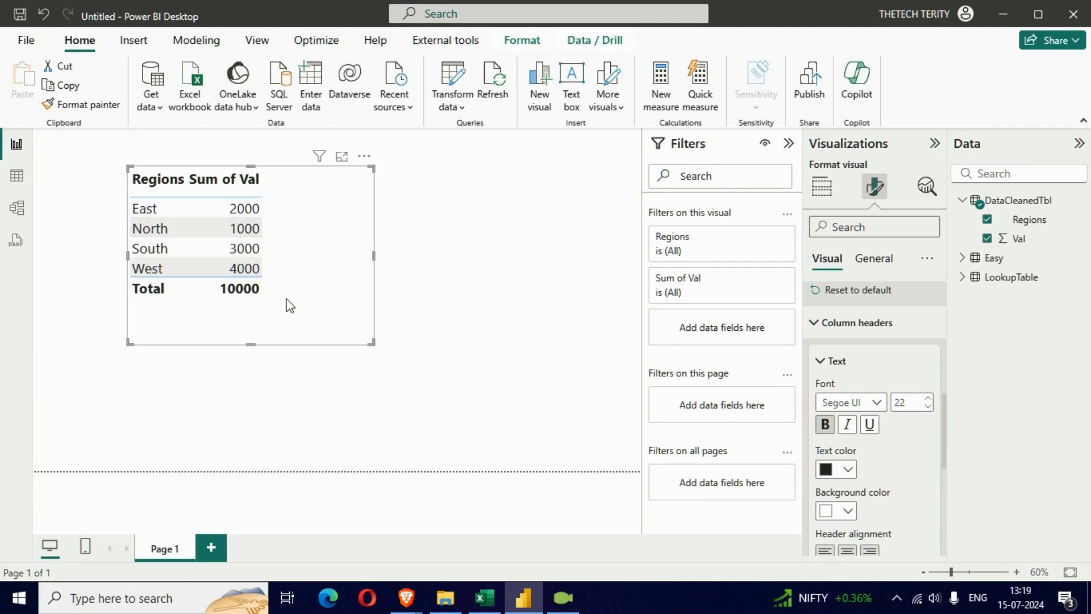
{"action": "left_click_drag", "start_coordinate": [296, 318], "coordinate": [237, 300]}
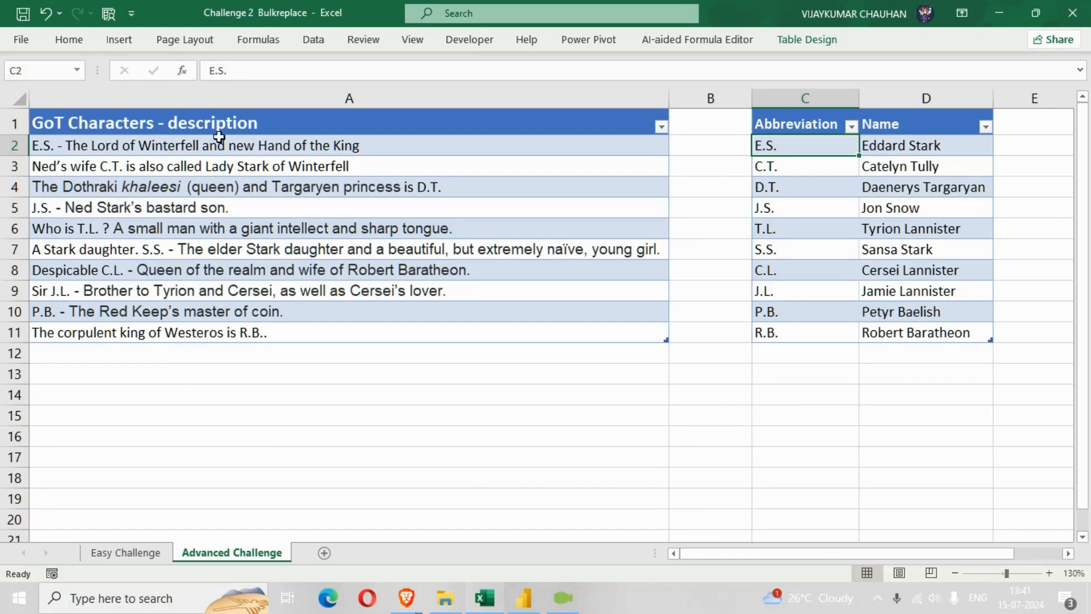
In Excel, examine the character descriptions and the abbreviation-to-name table on the Advanced Challenge sheet
{"action": "left_click_drag", "start_coordinate": [215, 121], "coordinate": [216, 328]}
{"action": "left_click_drag", "start_coordinate": [802, 127], "coordinate": [927, 329]}
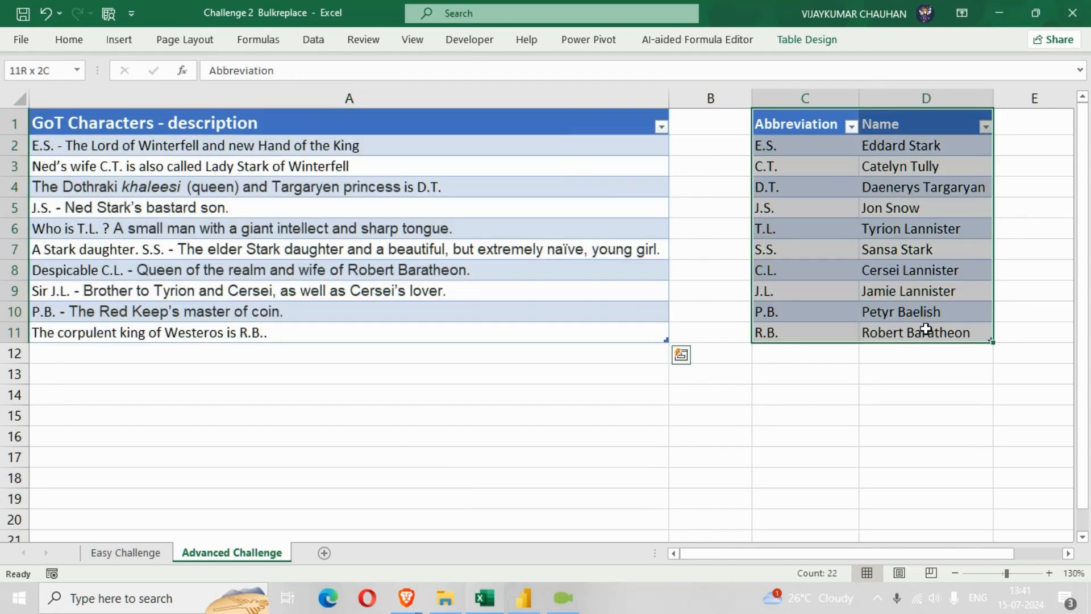
{"action": "left_click", "coordinate": [296, 336]}
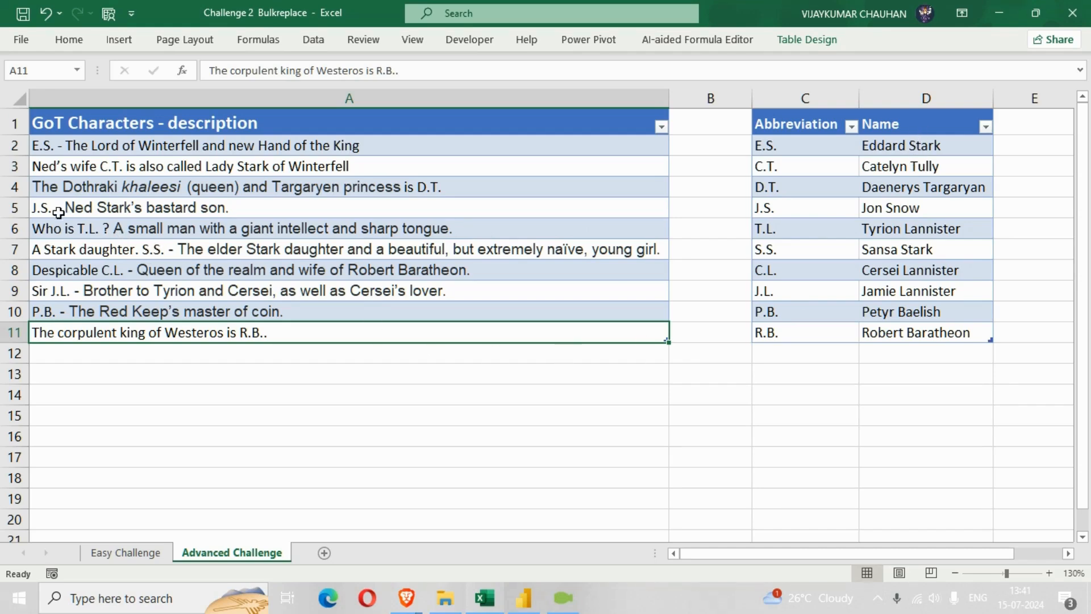
{"action": "left_click", "coordinate": [38, 211]}
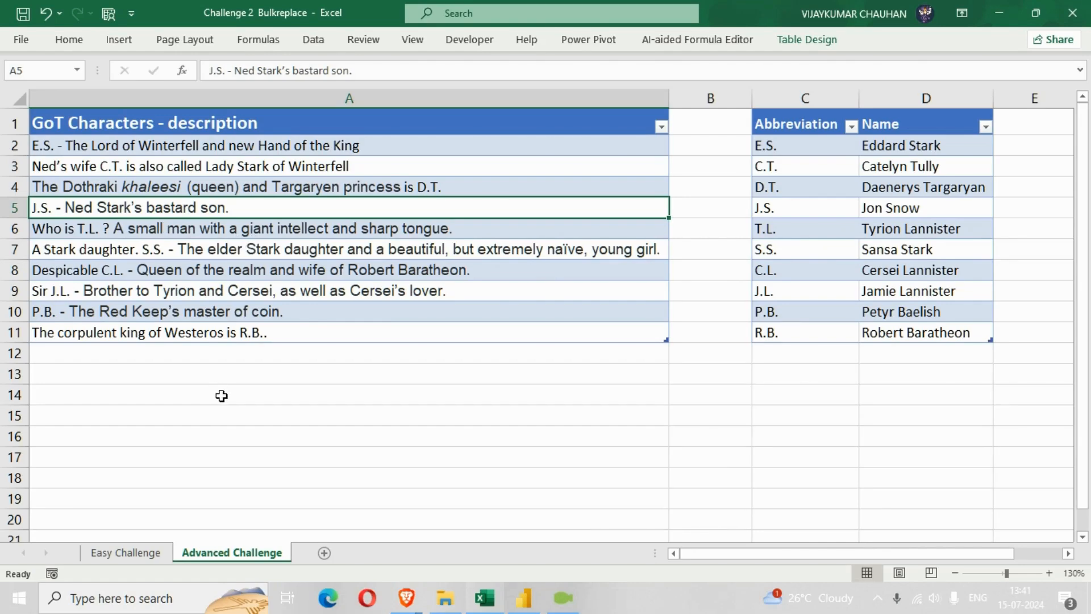
{"action": "left_click", "coordinate": [201, 409]}
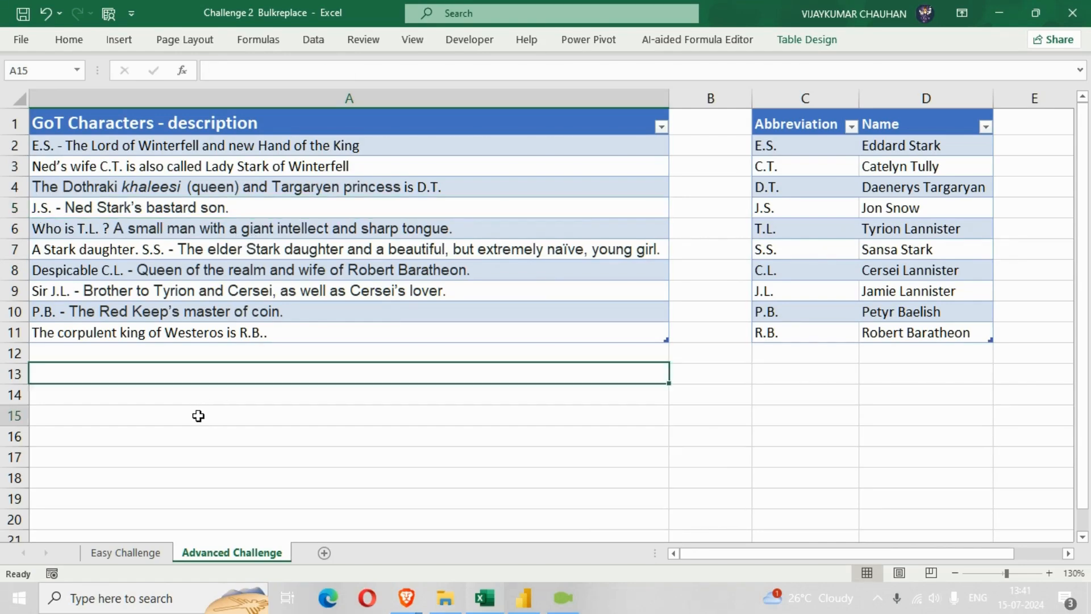
{"action": "left_click", "coordinate": [200, 332]}
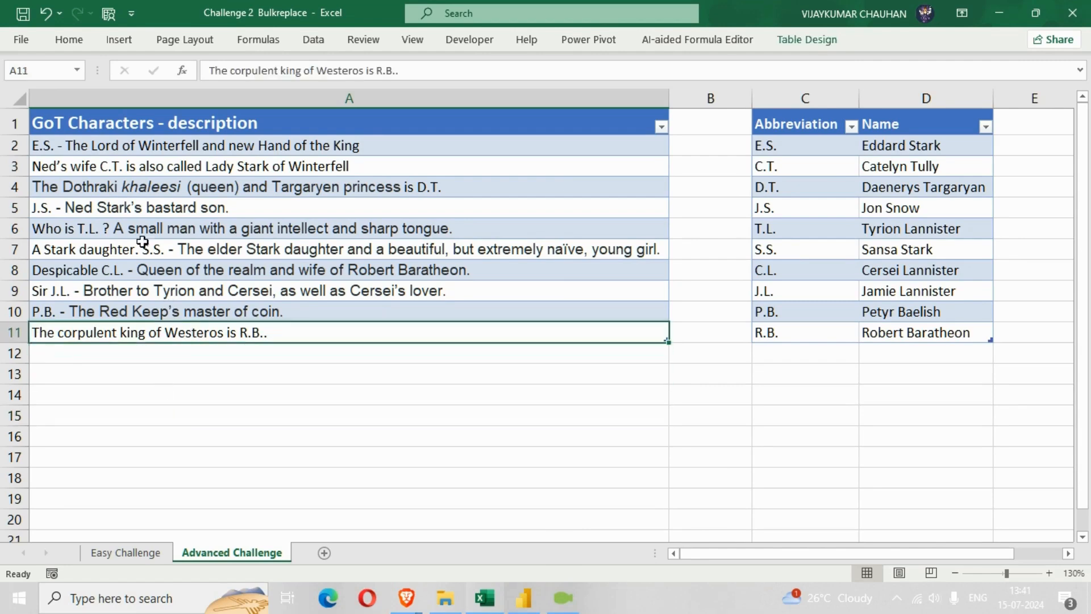
{"action": "left_click", "coordinate": [38, 146]}
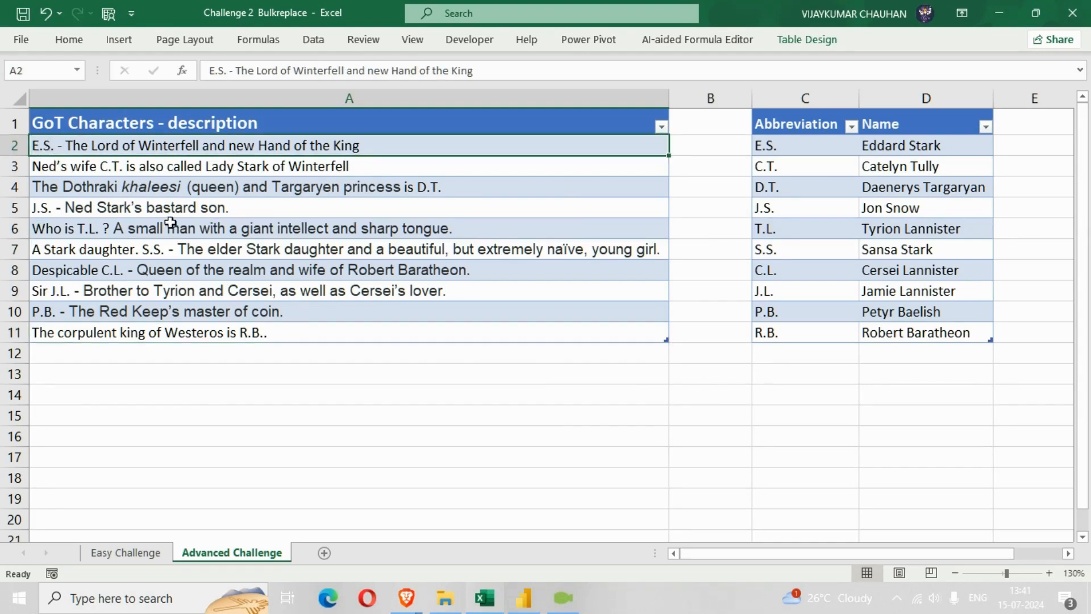
{"action": "left_click", "coordinate": [144, 255]}
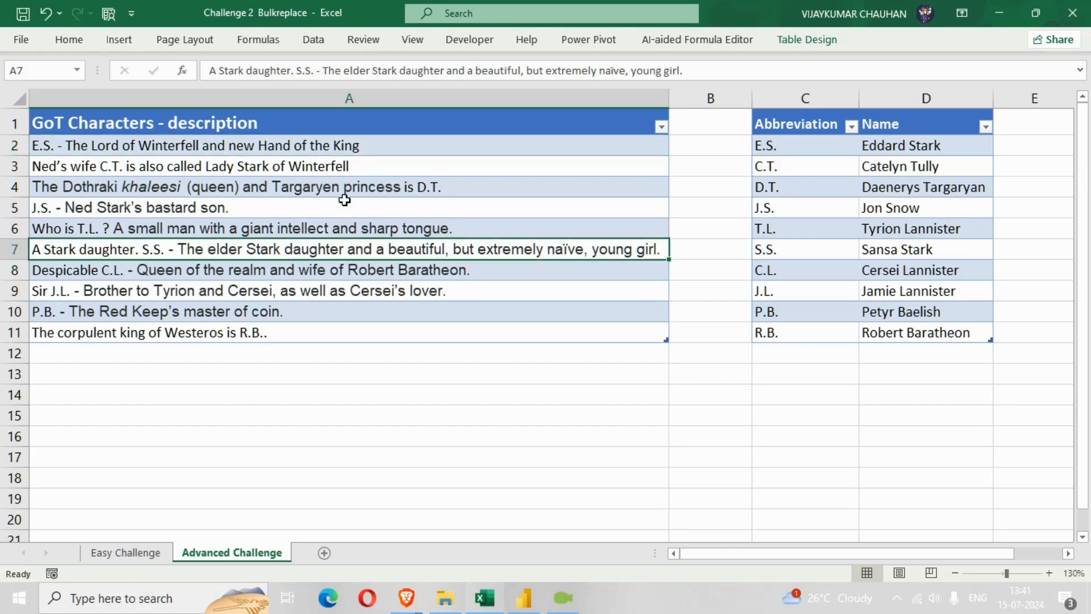
{"action": "left_click", "coordinate": [360, 189]}
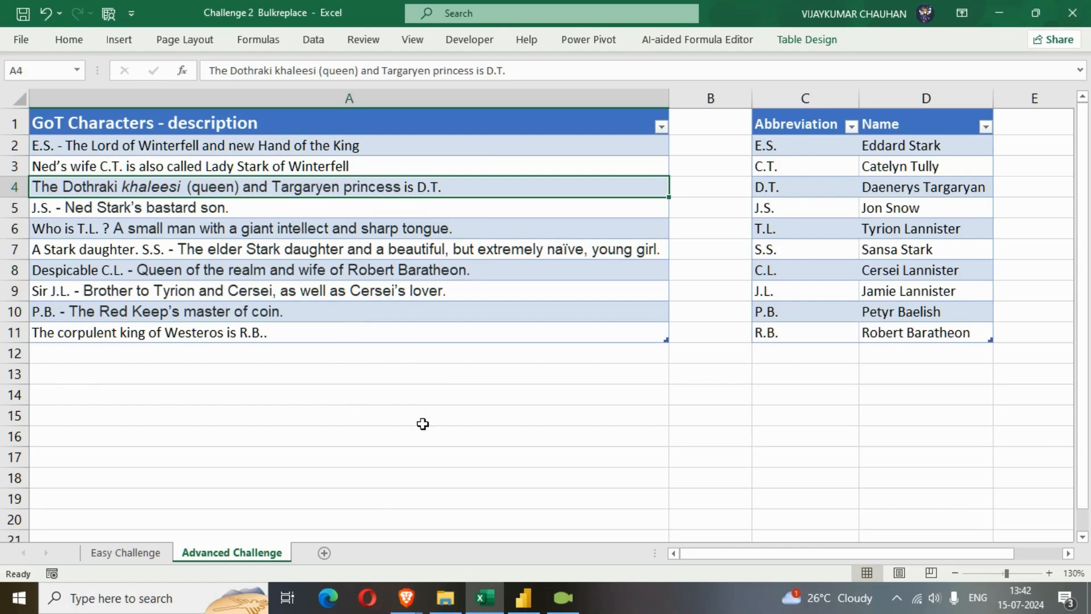
Switch to Power BI Desktop and open the Power Query Editor to transform the data
{"action": "left_click", "coordinate": [524, 597]}
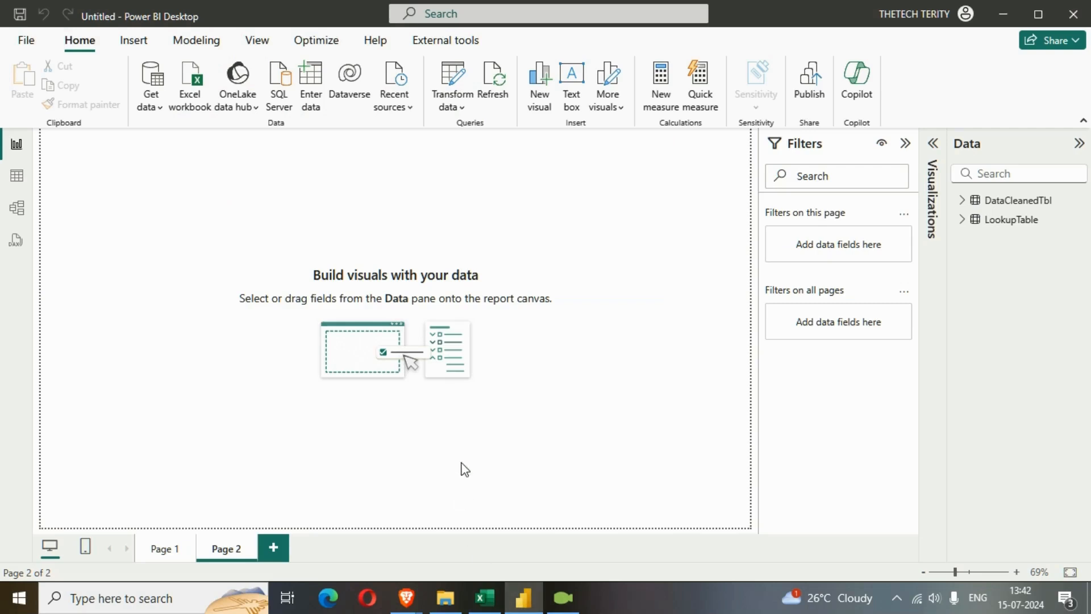
{"action": "left_click", "coordinate": [455, 114]}
{"action": "left_click", "coordinate": [477, 135]}
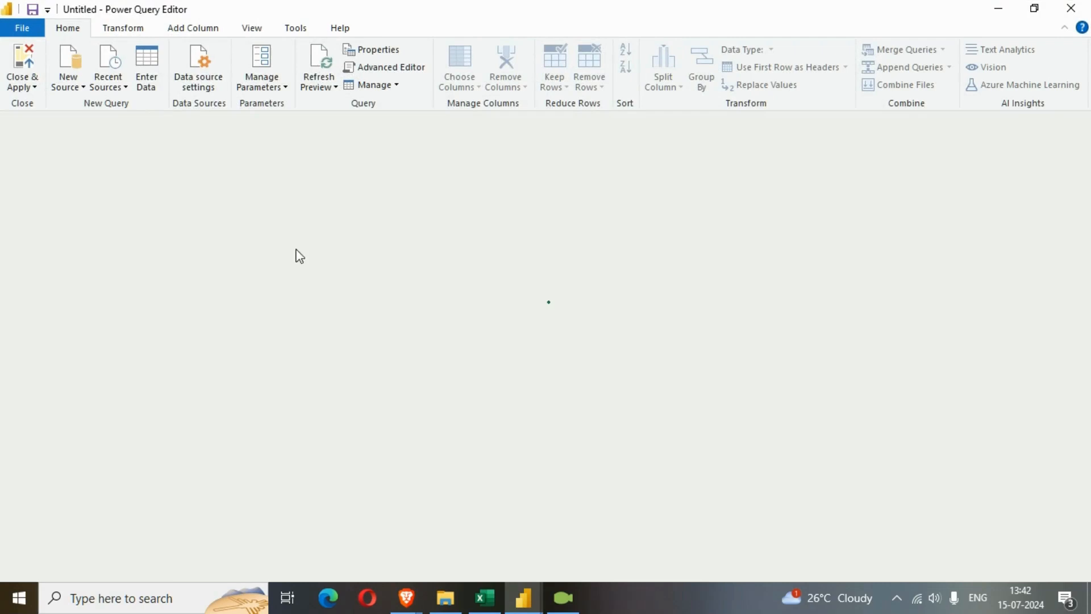
Import the Charakters and Translation tables from the Challenge 2 Bulkreplace Excel workbook as new queries
{"action": "left_click", "coordinate": [76, 88]}
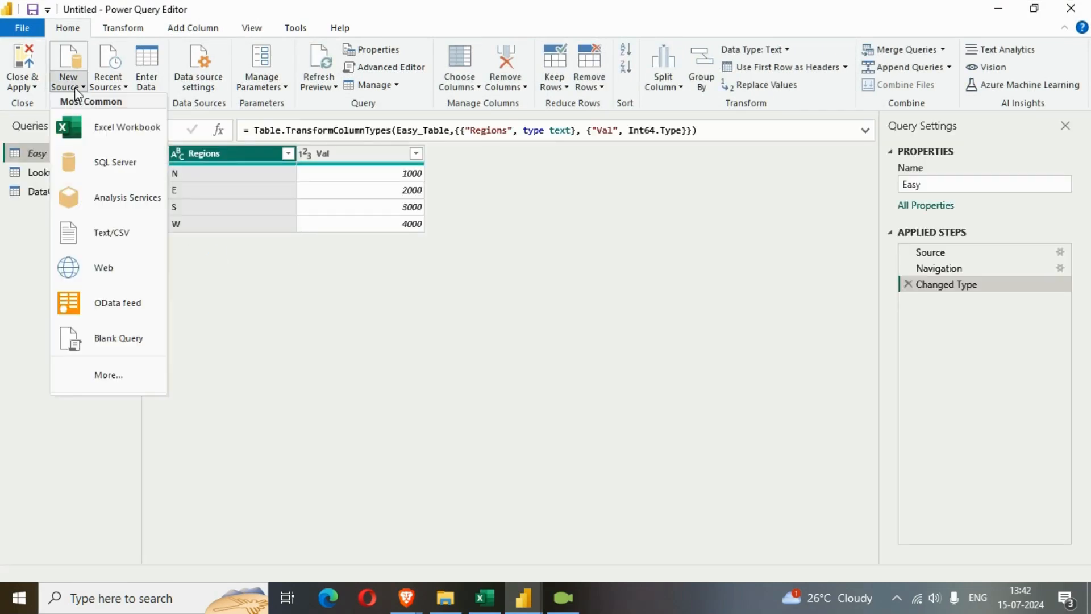
{"action": "left_click", "coordinate": [117, 138]}
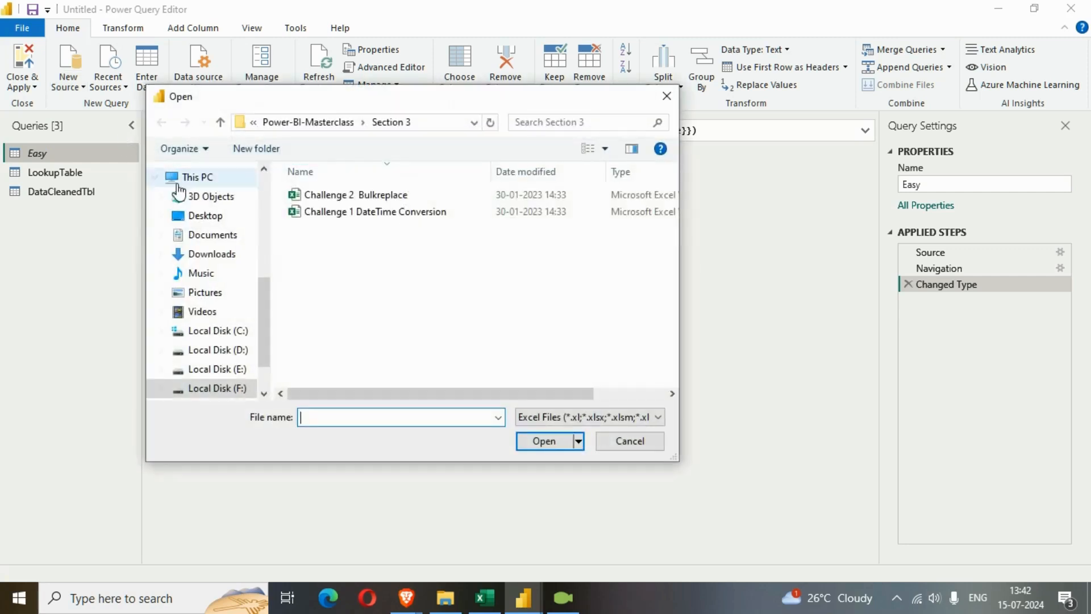
{"action": "left_click", "coordinate": [367, 197]}
{"action": "left_click", "coordinate": [551, 443]}
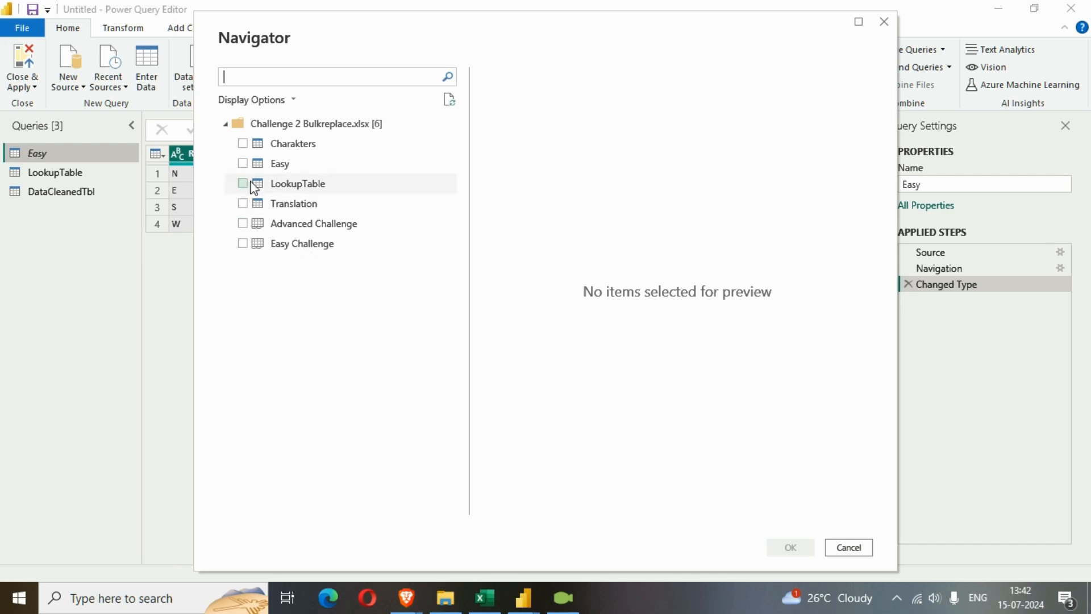
{"action": "left_click", "coordinate": [243, 144]}
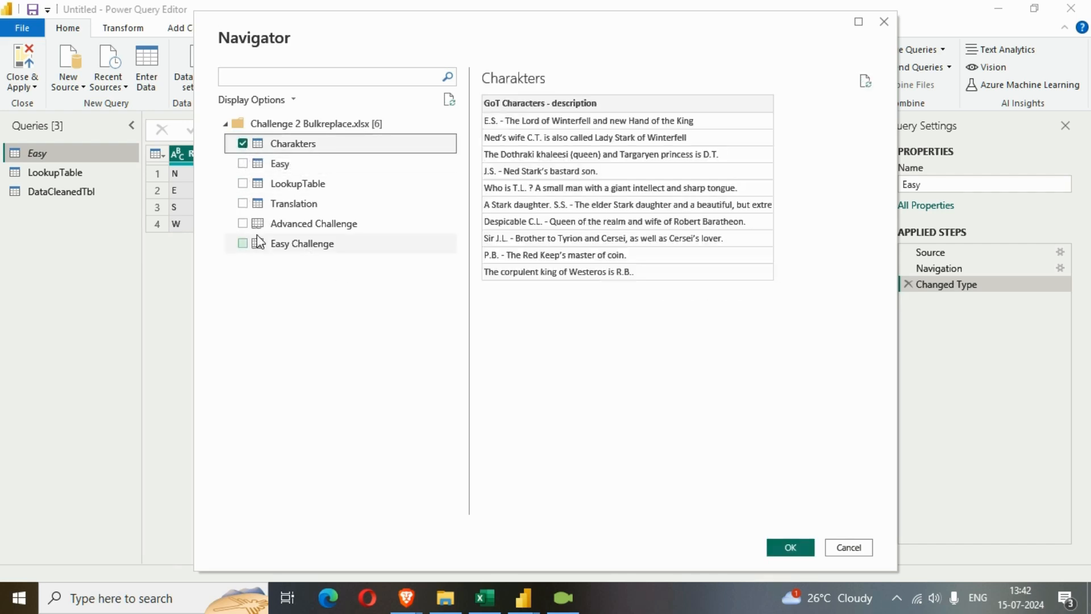
{"action": "left_click", "coordinate": [242, 204]}
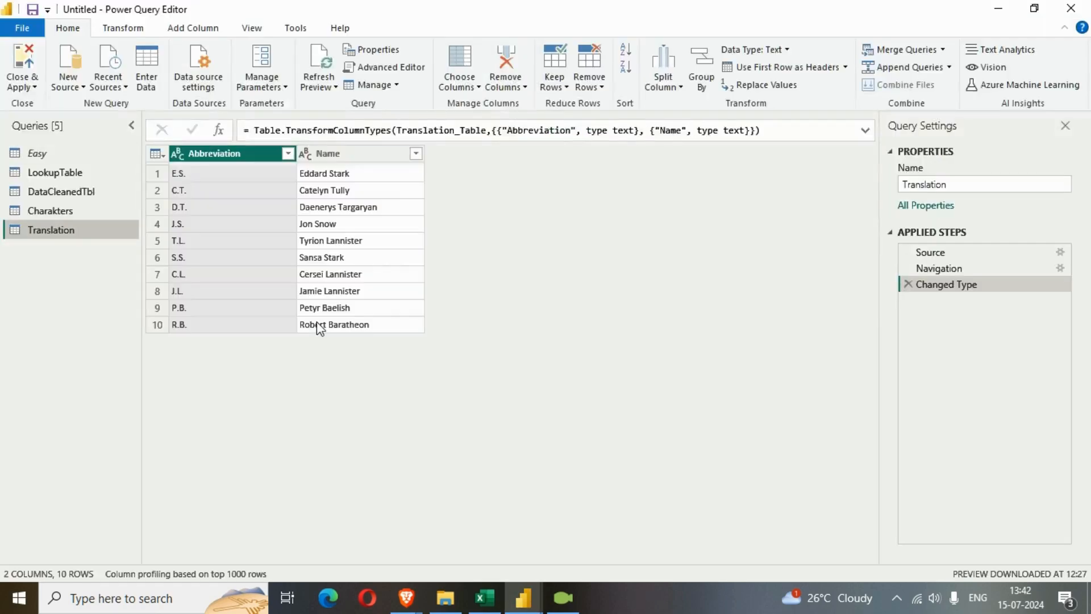
Rename the Charakters query as Characters, and compare its descriptions with the Translation query
{"action": "left_click", "coordinate": [59, 210]}
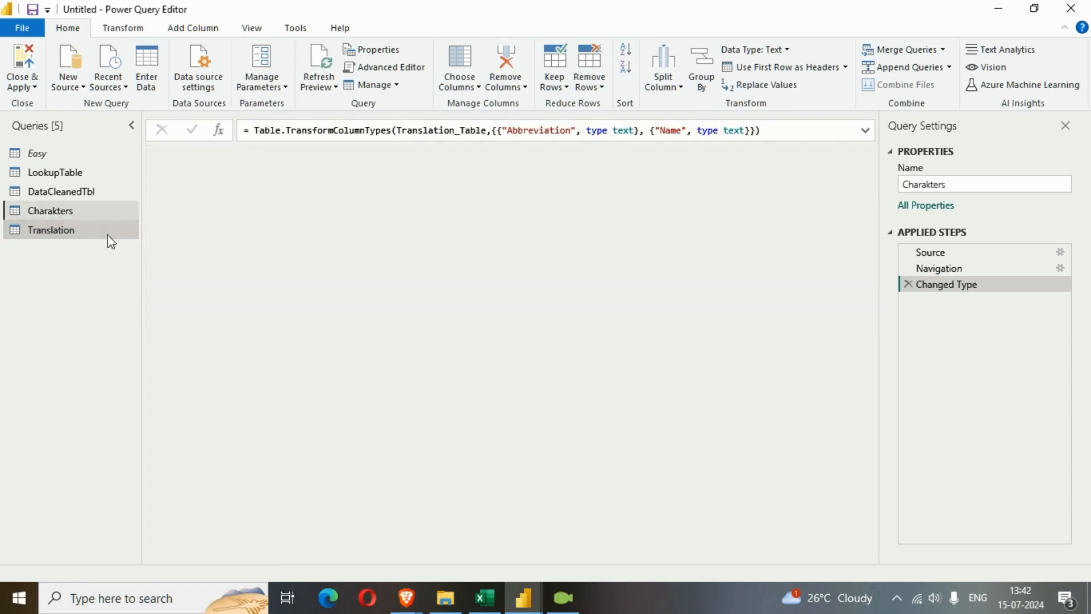
{"action": "left_click", "coordinate": [934, 185]}
{"action": "type", "text": "c"}
{"action": "key", "text": "Return"}
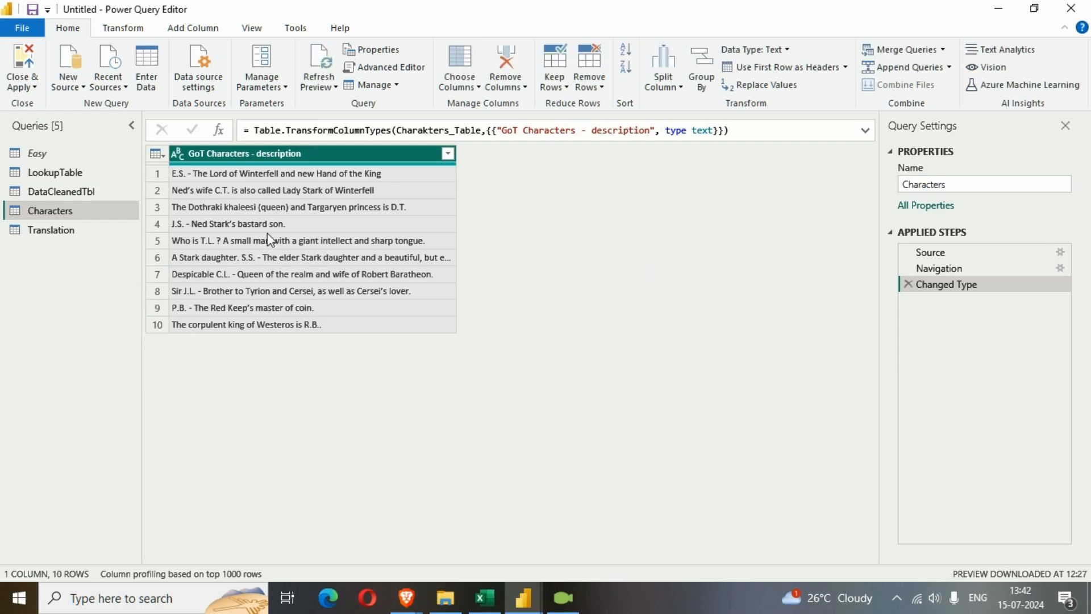
{"action": "left_click", "coordinate": [50, 232]}
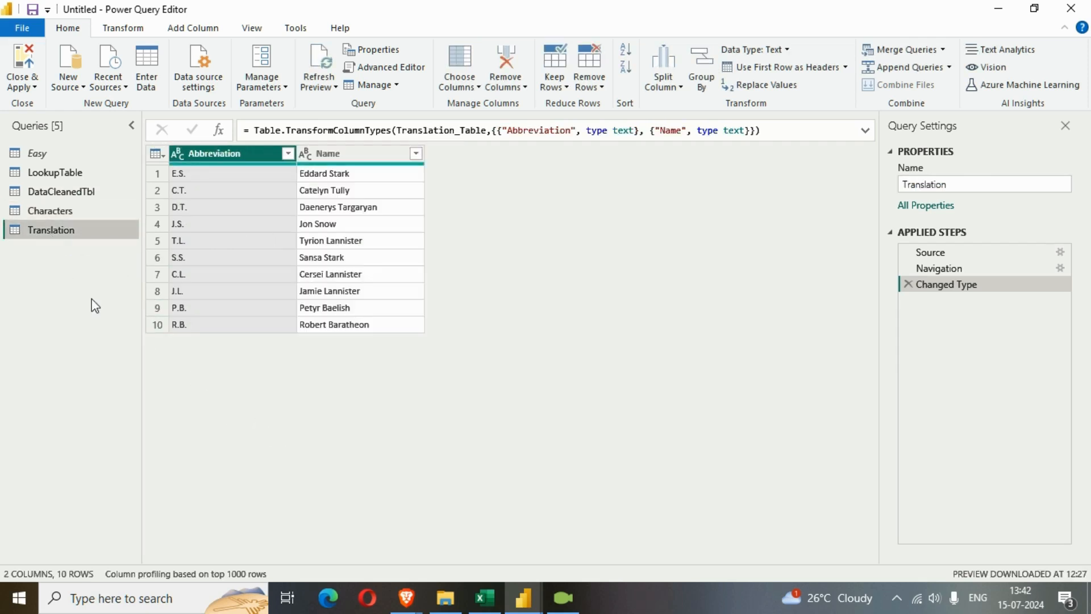
{"action": "left_click", "coordinate": [57, 211]}
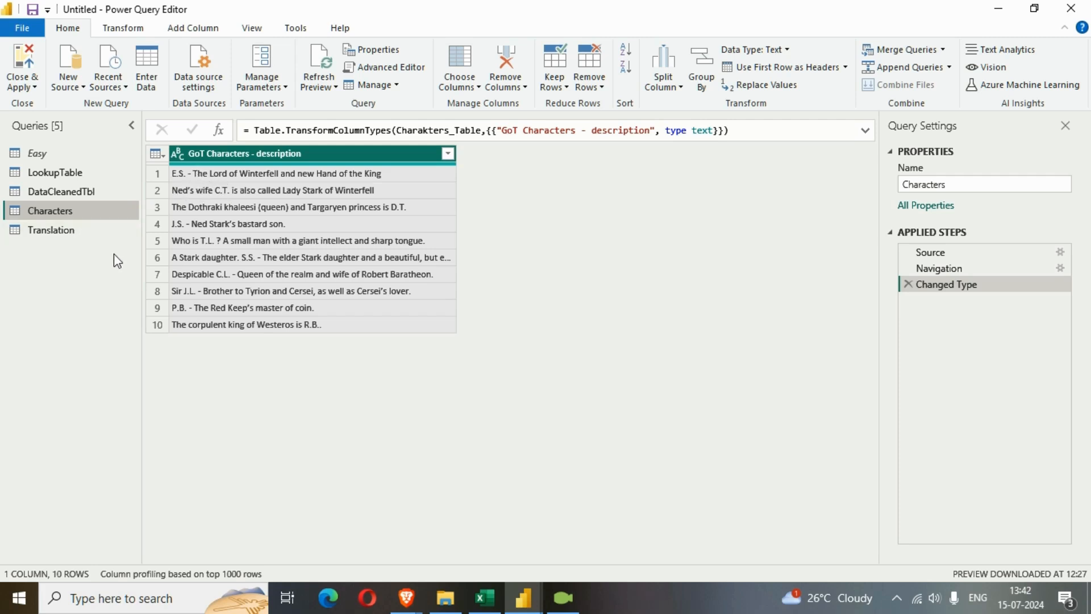
Create a blank query and clear all of its default code in the Advanced Editor
{"action": "left_click", "coordinate": [82, 88]}
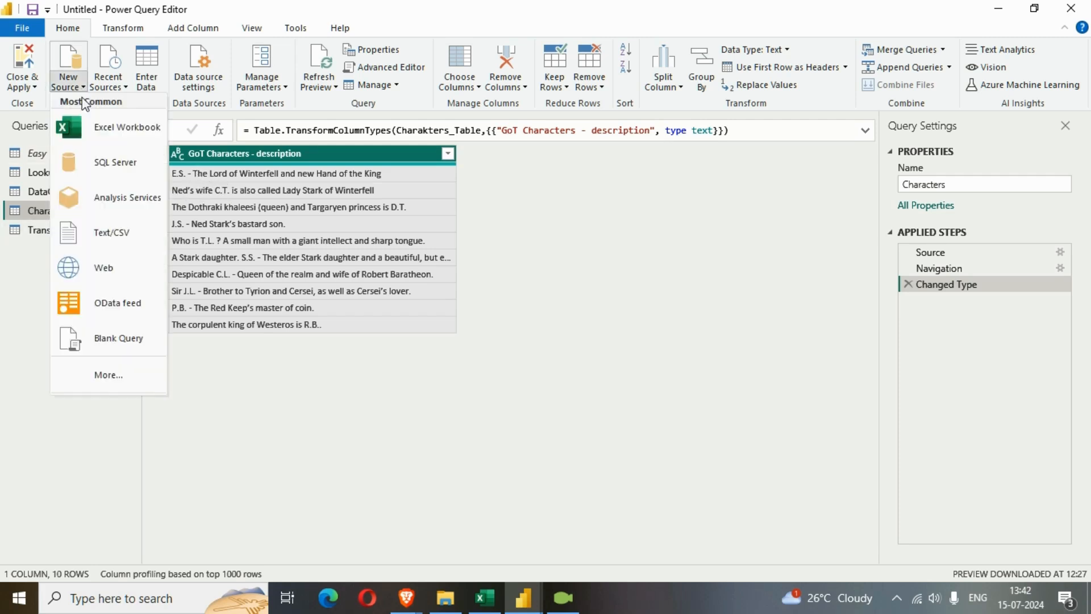
{"action": "left_click", "coordinate": [122, 339]}
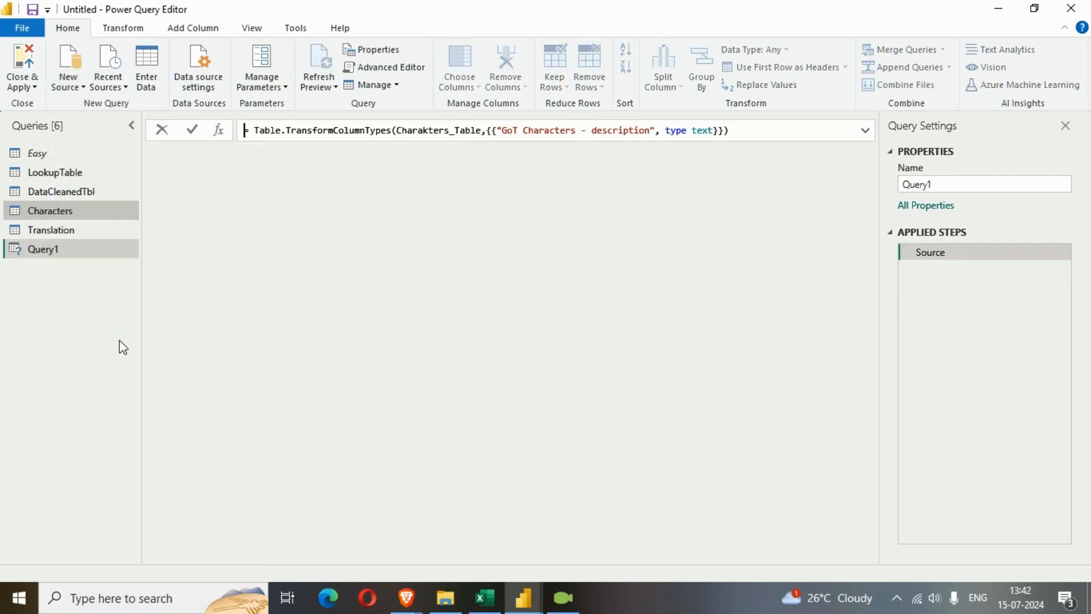
{"action": "left_click", "coordinate": [407, 68]}
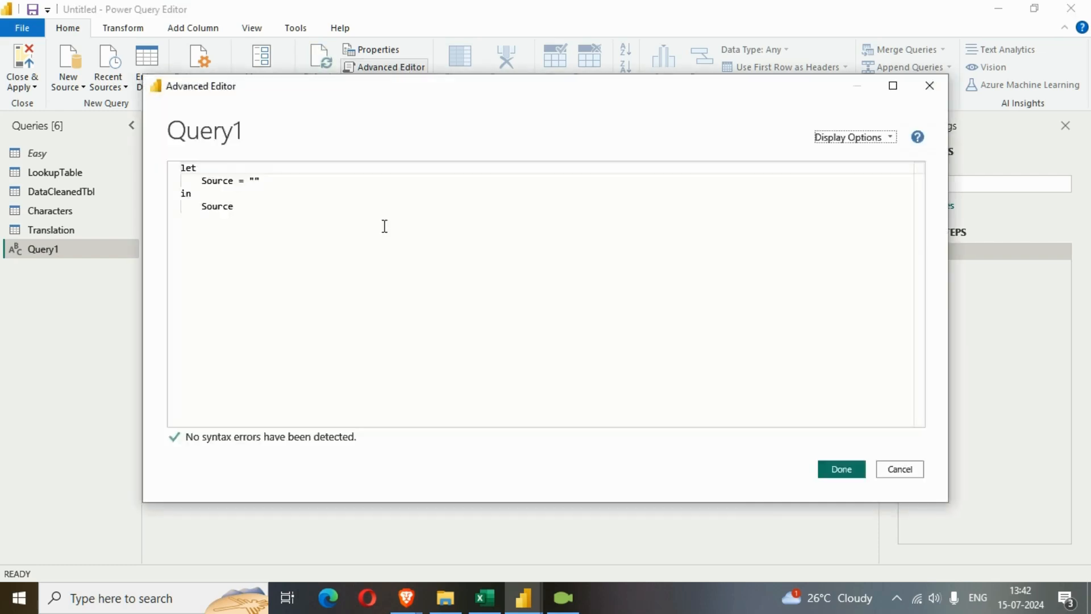
{"action": "key", "text": "ctrl+a"}
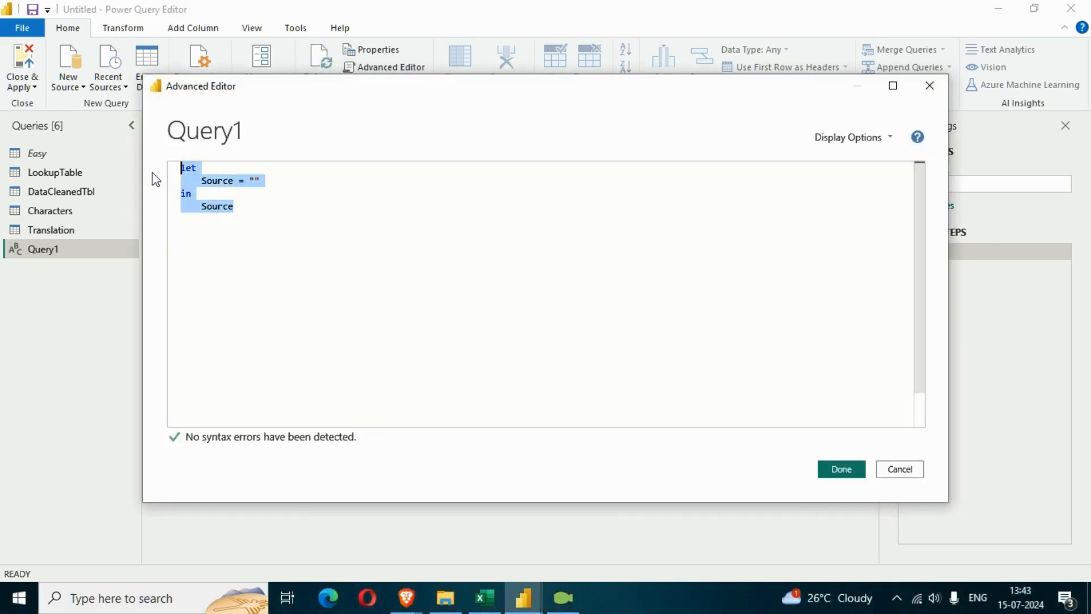
{"action": "key", "text": "Delete"}
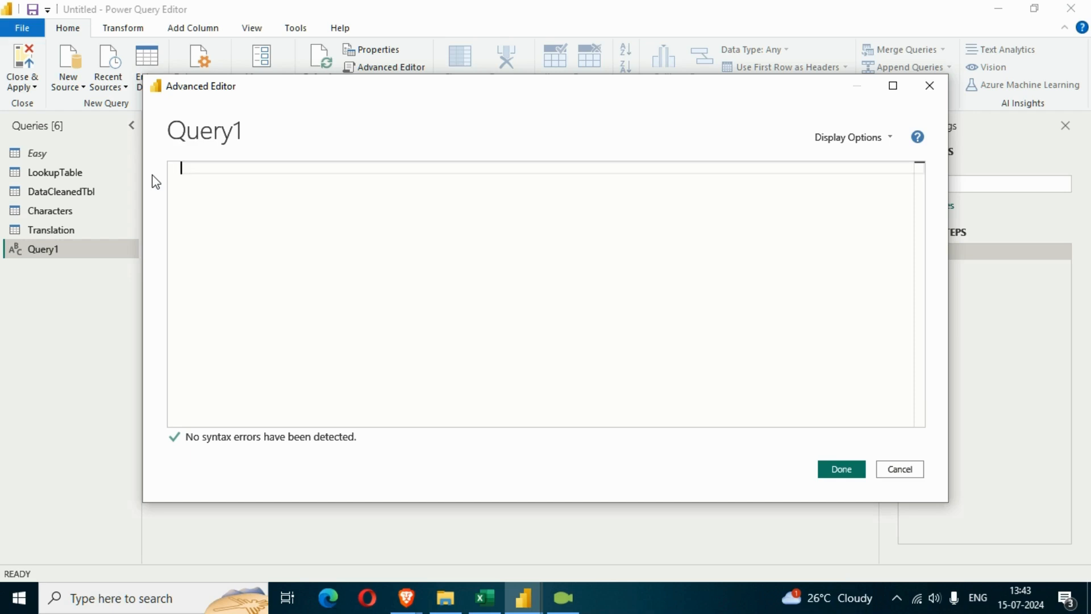
Write the function header (Input as text) as text => as the first line of Query1's code
{"action": "type", "text": "("}
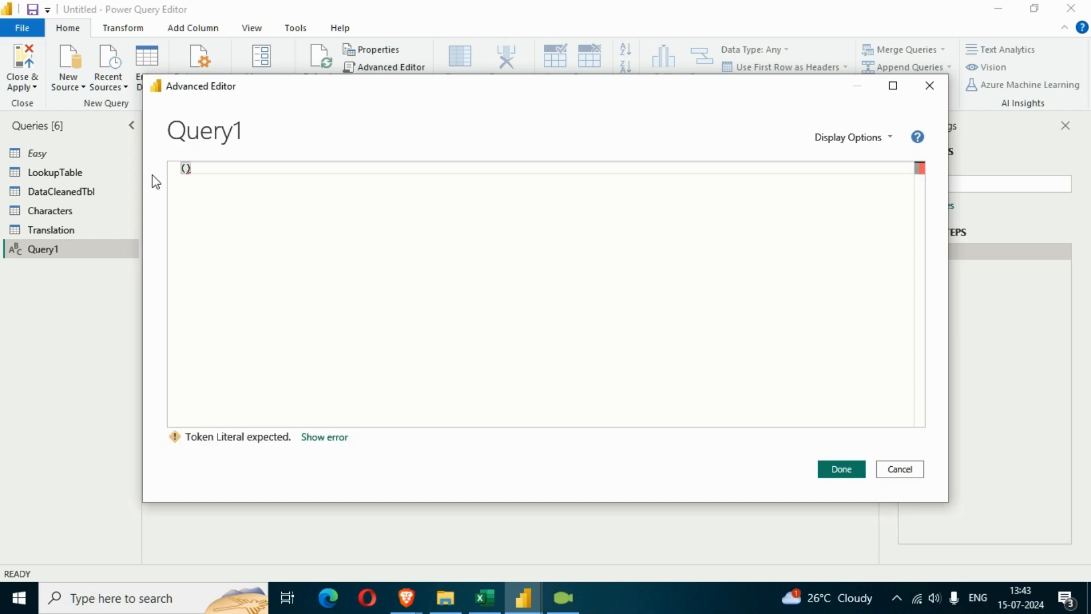
{"action": "key", "text": "BackSpace"}
{"action": "type", "text": "(Input"}
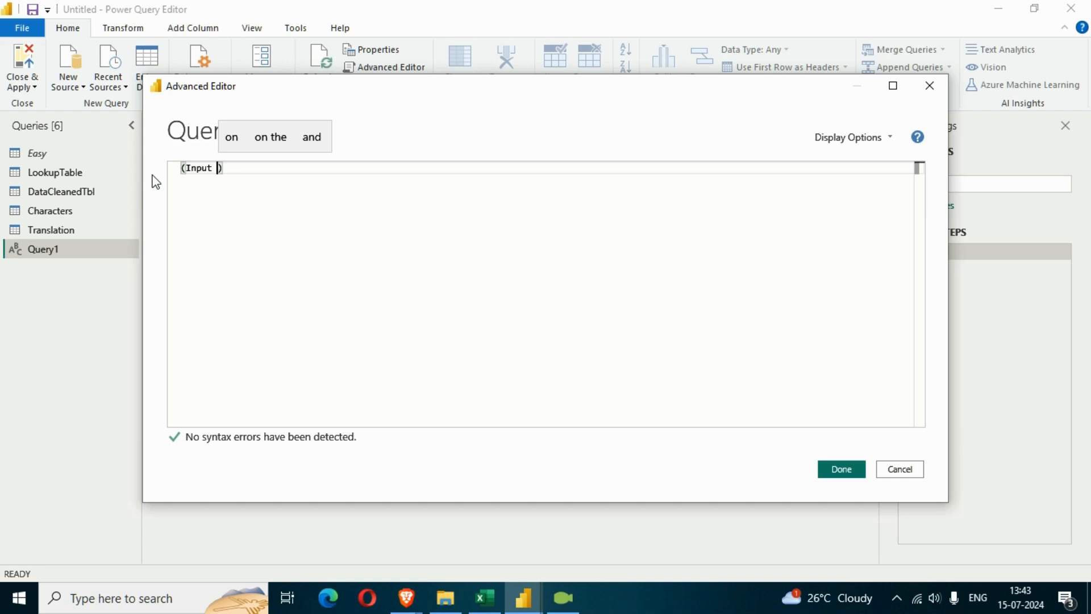
{"action": "type", "text": "as "}
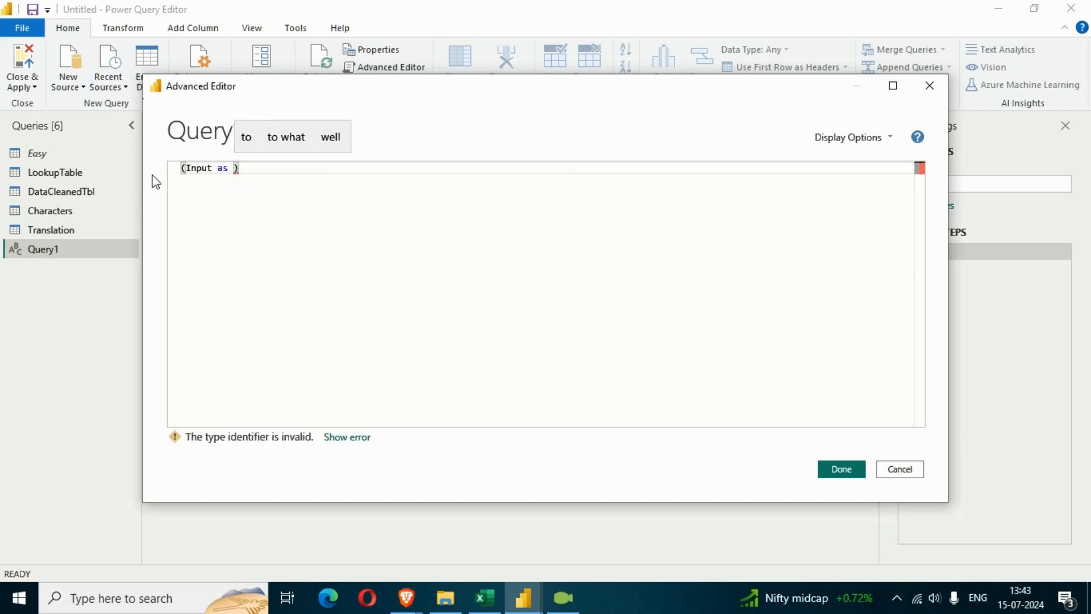
{"action": "type", "text": "text"}
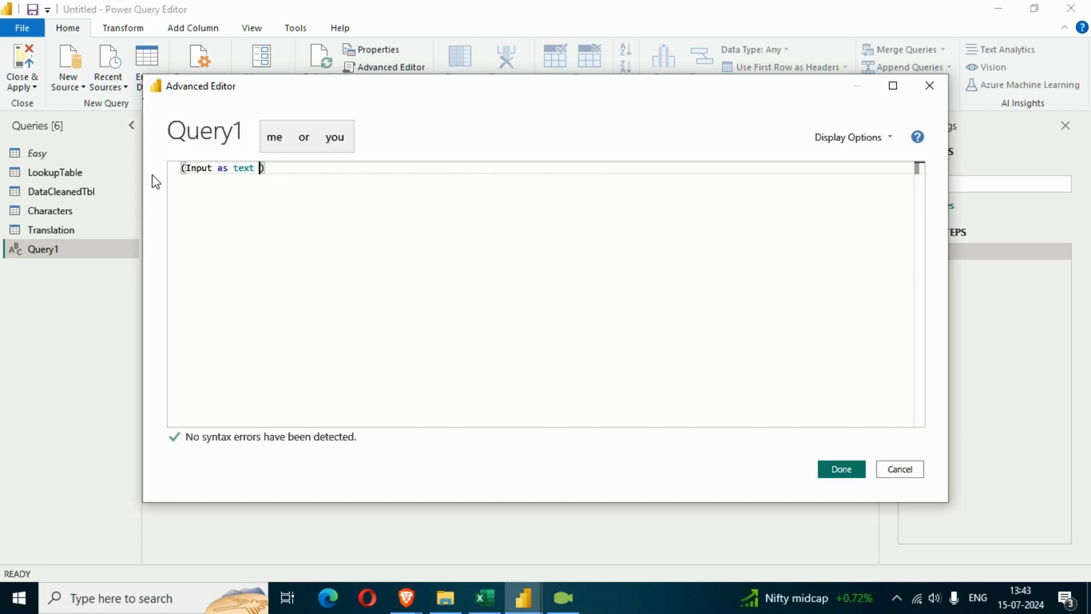
{"action": "key", "text": "BackSpace"}
{"action": "type", "text": ") as "}
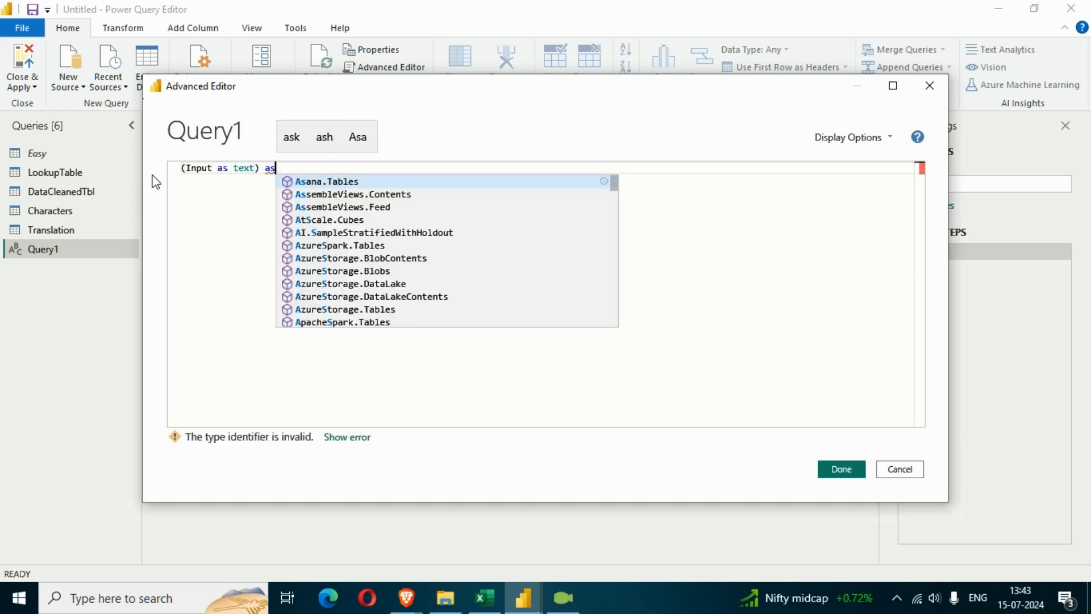
{"action": "type", "text": "text"}
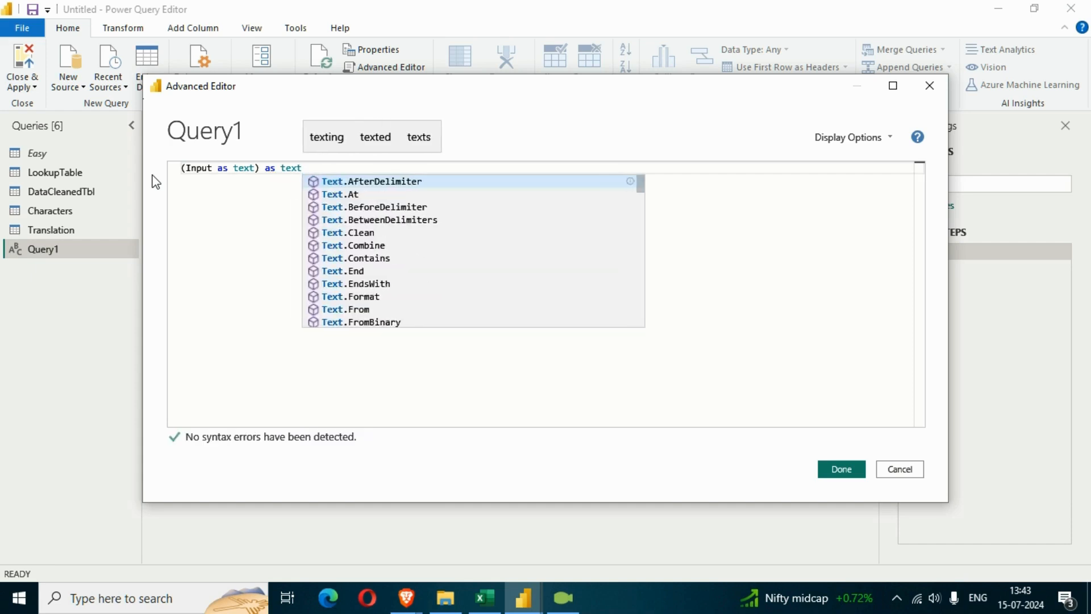
{"action": "type", "text": " ="}
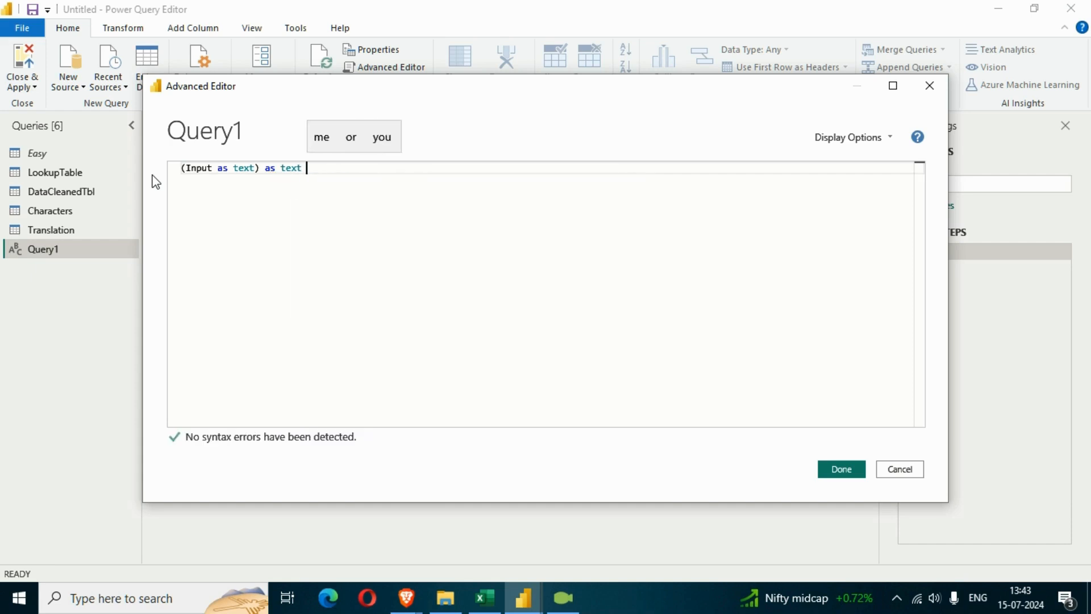
{"action": "type", "text": ">"}
{"action": "key", "text": "Return"}
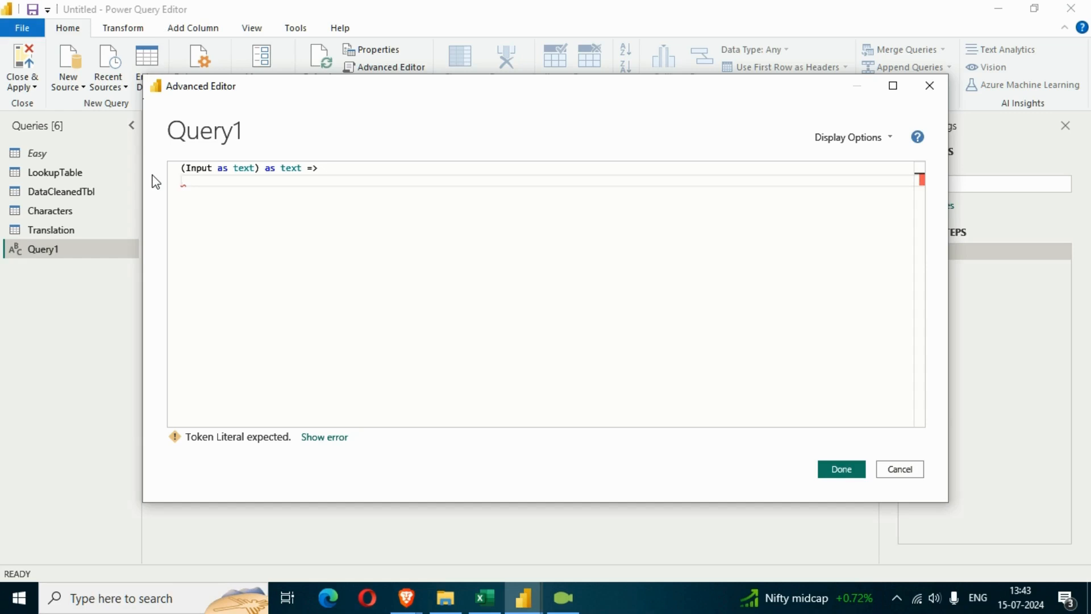
Begin a let block below the function header and declare a variable named maxIterations
{"action": "type", "text": "le"}
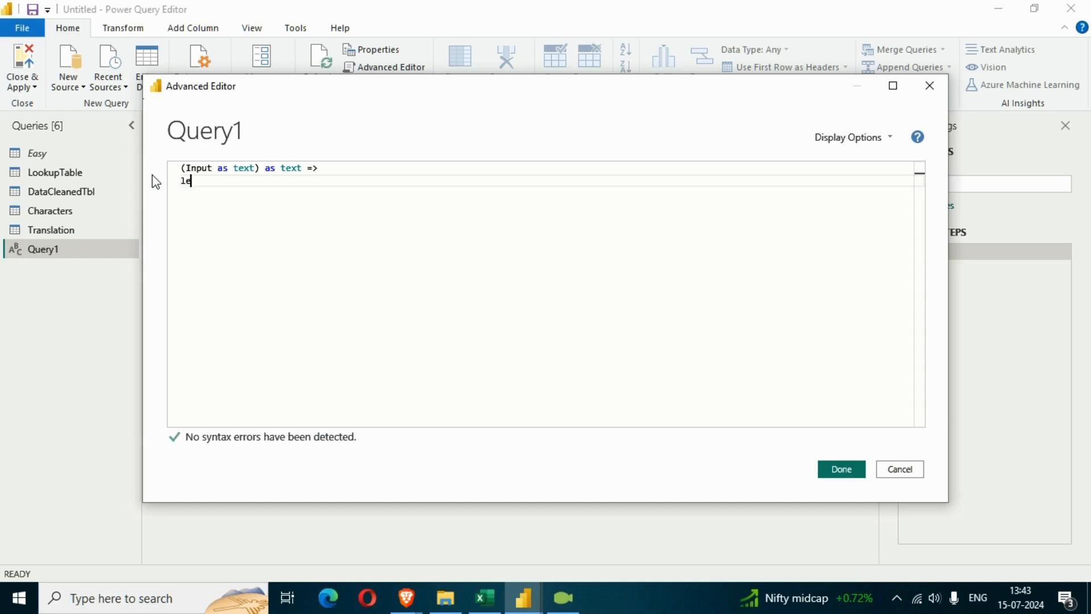
{"action": "type", "text": "t"}
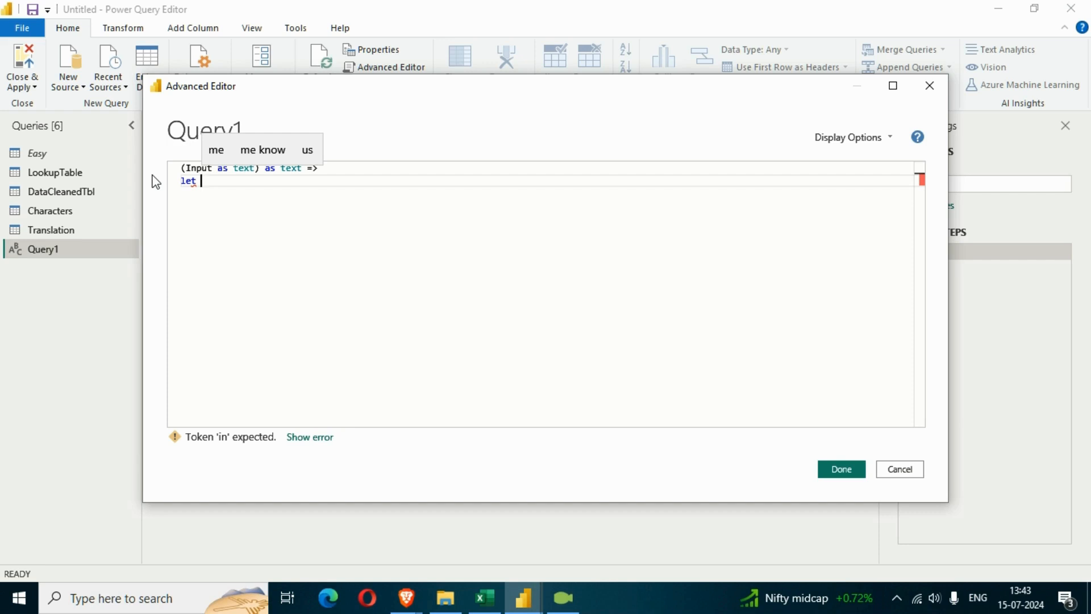
{"action": "key", "text": "Return"}
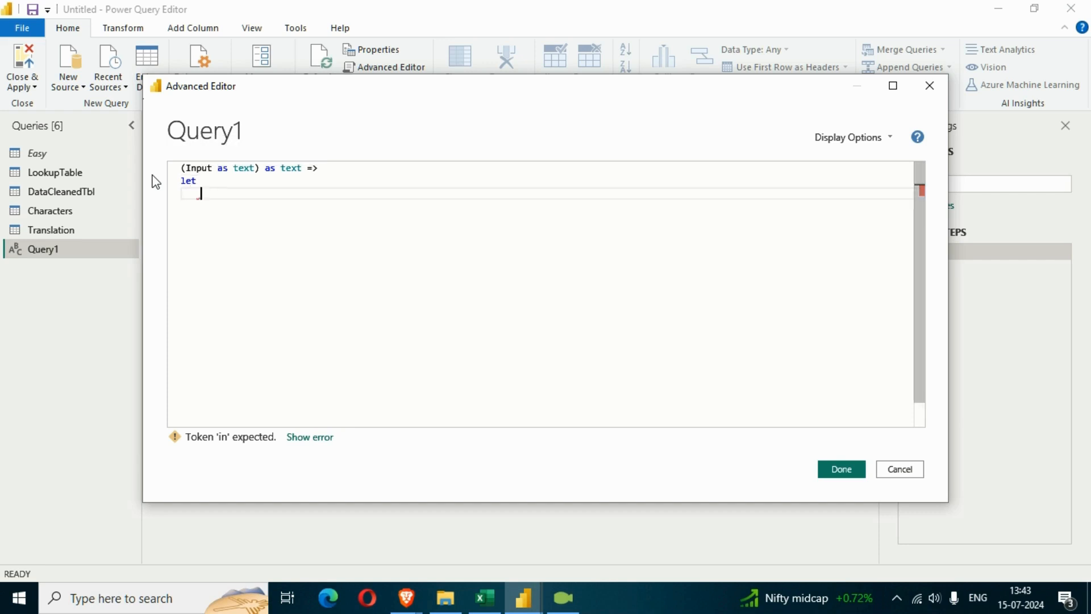
{"action": "type", "text": "max"}
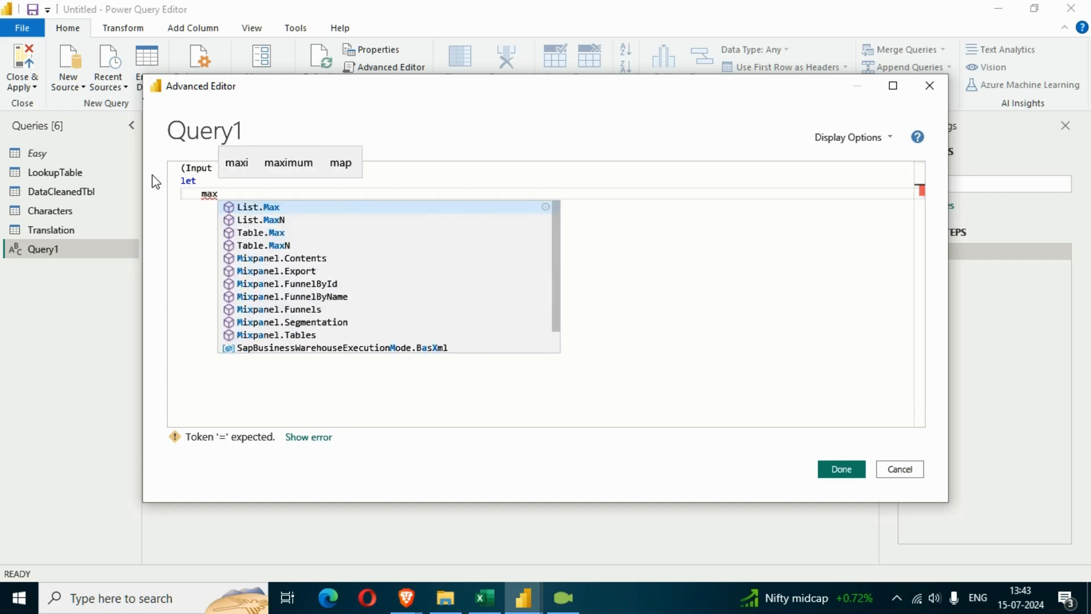
{"action": "type", "text": "Iterat"}
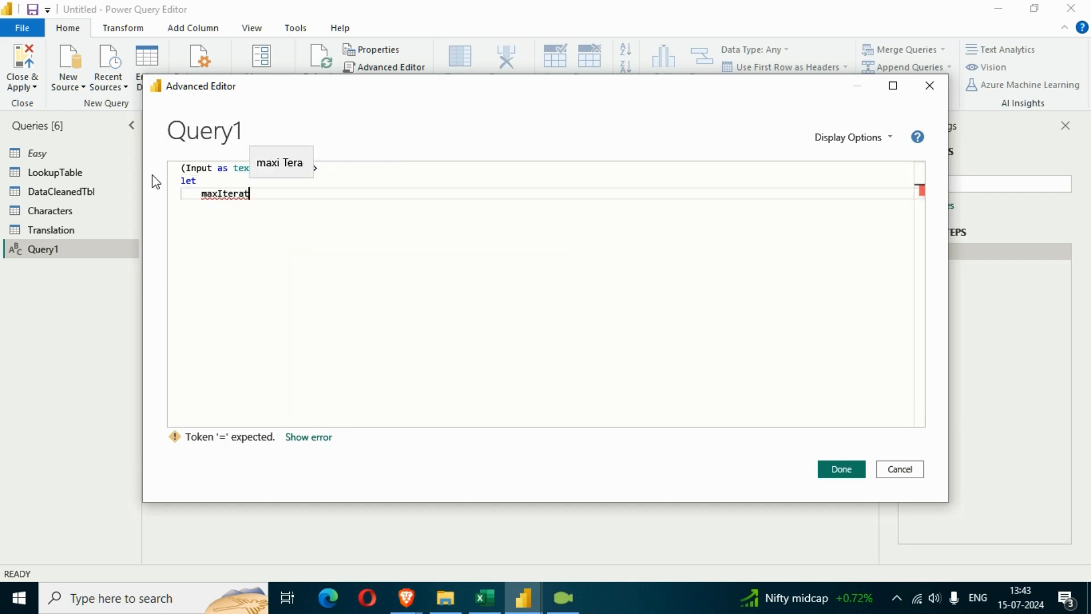
{"action": "type", "text": "ions ="}
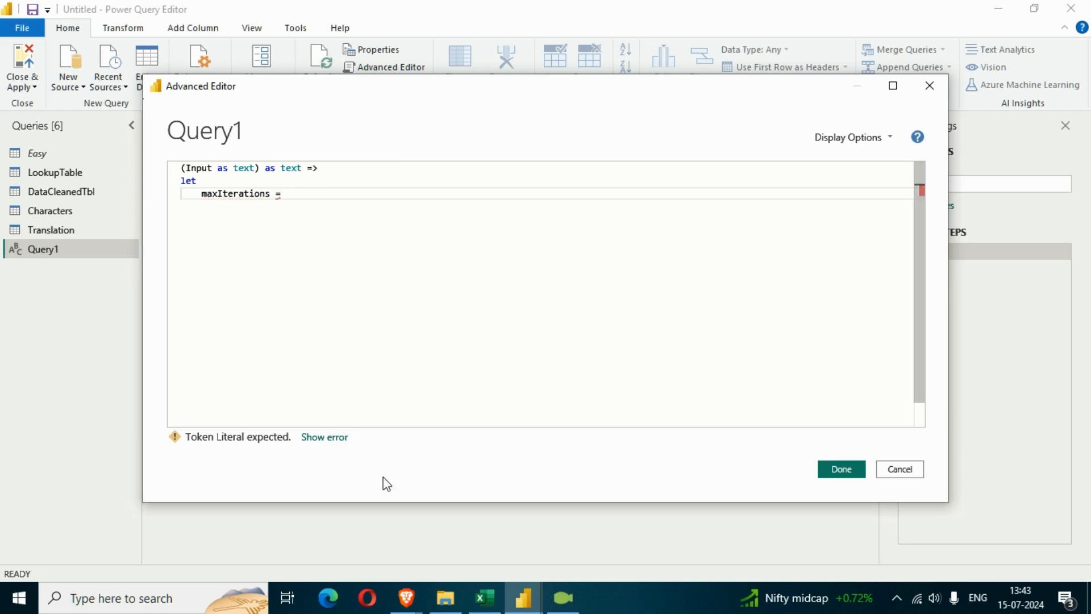
Switch to Excel to examine the Abbreviation and Name table in the Challenge 2 Bulkreplace workbook, and return to the Advanced Editor
{"action": "left_click", "coordinate": [485, 598]}
{"action": "left_click_drag", "start_coordinate": [770, 122], "coordinate": [961, 330]}
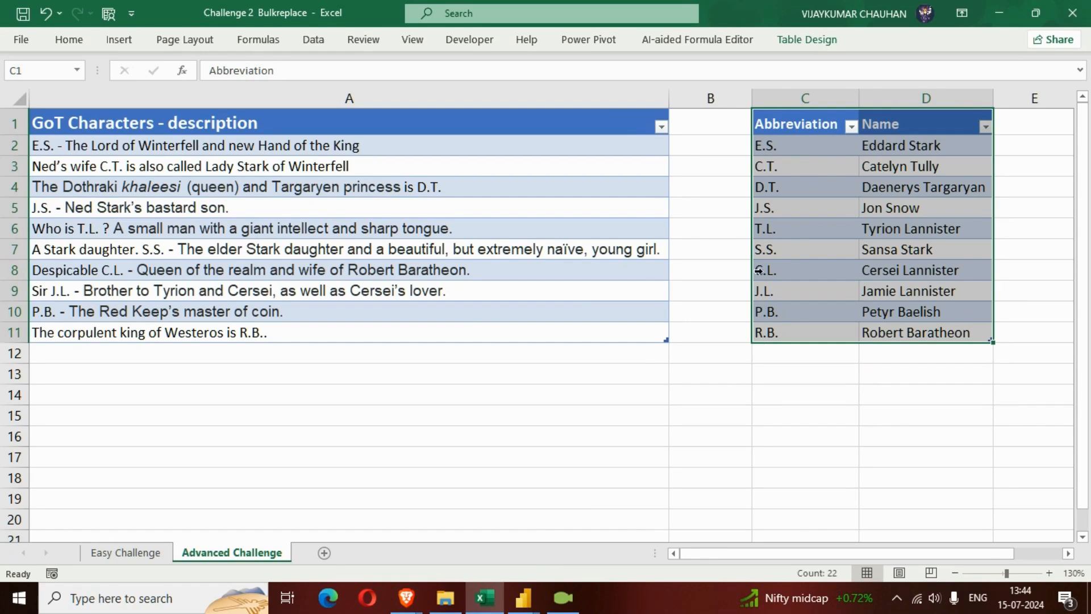
{"action": "left_click", "coordinate": [513, 605]}
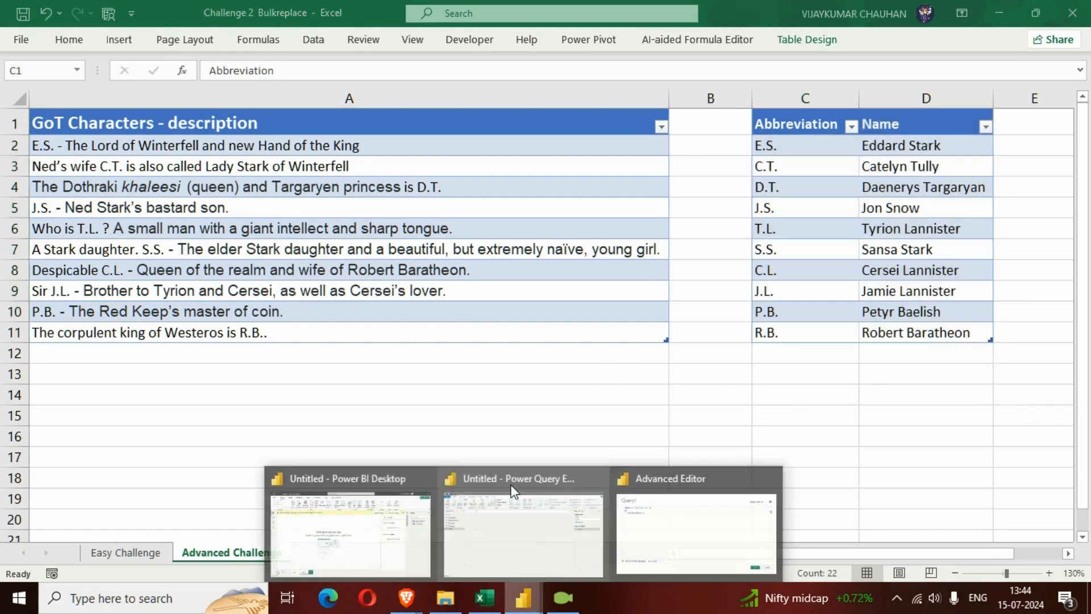
{"action": "left_click", "coordinate": [652, 546]}
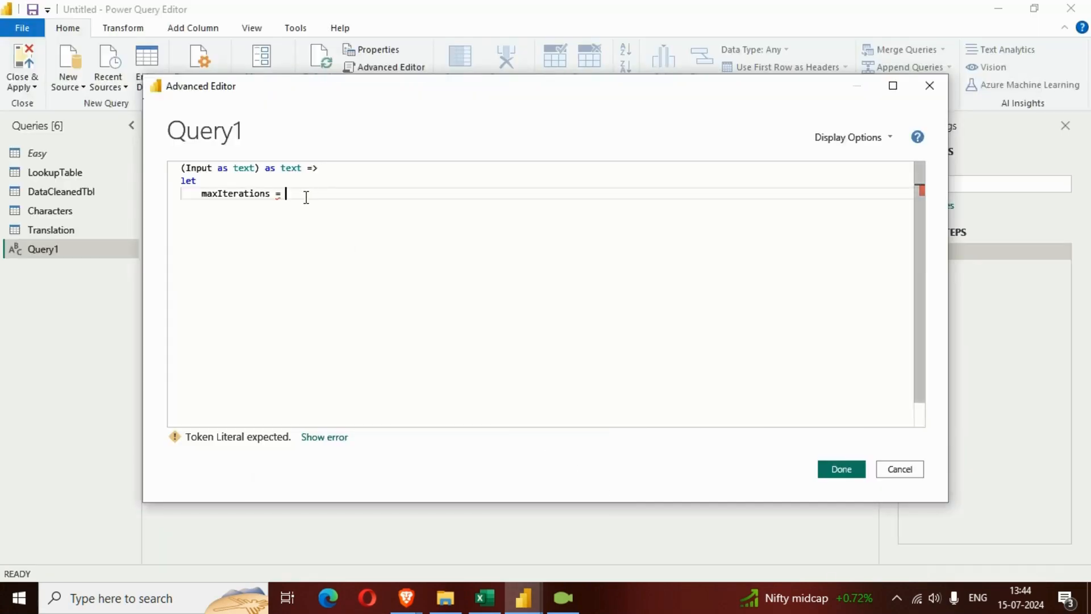
Assign the Table.RowCount function to maxIterations, removing any leftover characters from the function name
{"action": "type", "text": "Table"}
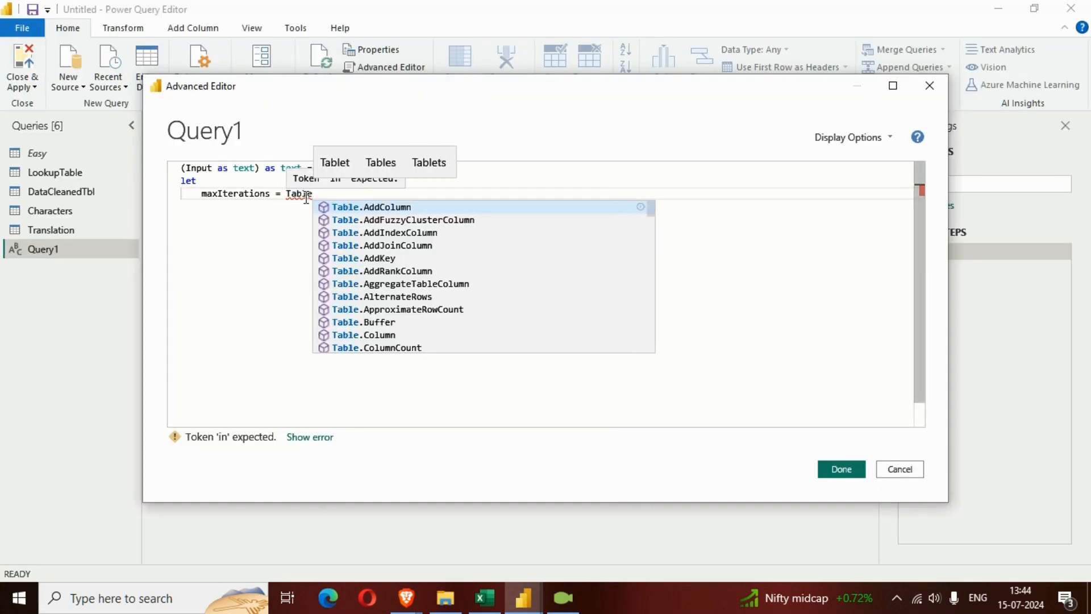
{"action": "type", "text": ".coun"}
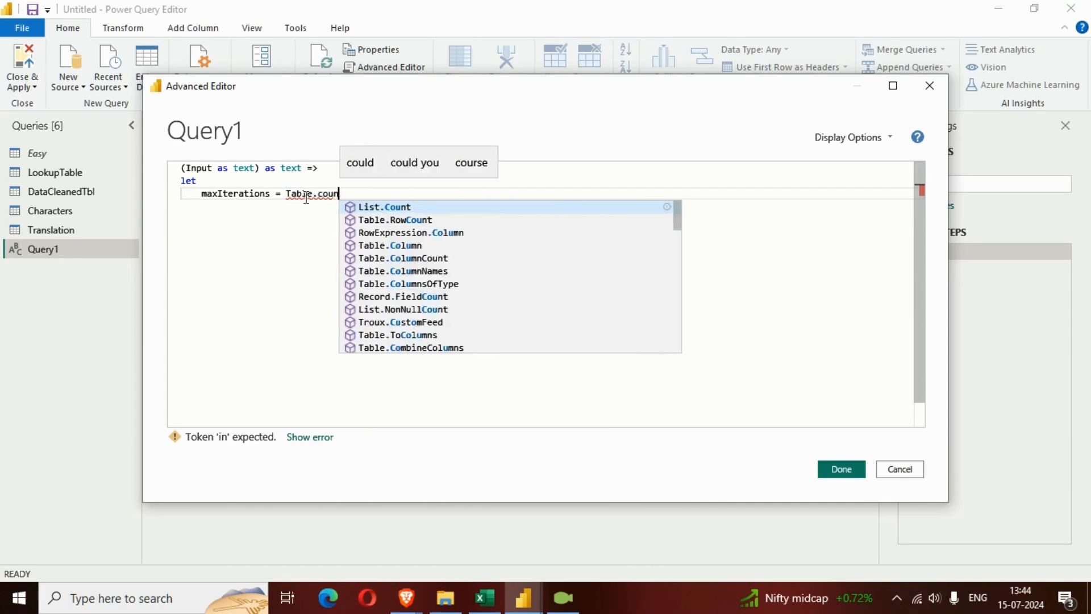
{"action": "key", "text": "Down"}
{"action": "key", "text": "Down"}
{"action": "key", "text": "Up"}
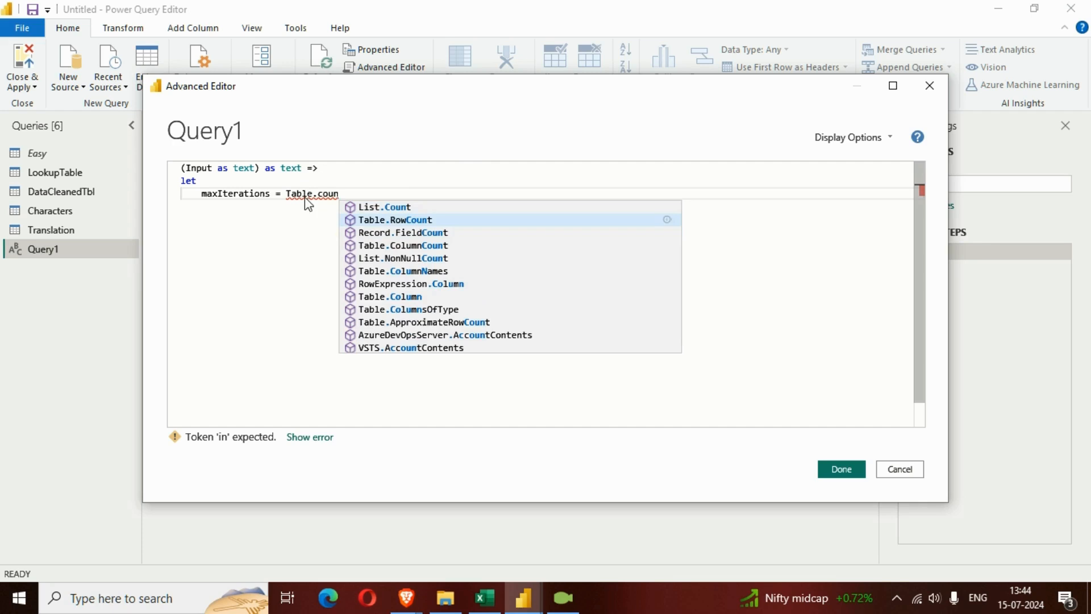
{"action": "key", "text": "Return"}
{"action": "key", "text": "Left"}
{"action": "key", "text": "Left"}
{"action": "key", "text": "Left"}
{"action": "key", "text": "Left"}
{"action": "key", "text": "Left"}
{"action": "key", "text": "Left"}
{"action": "key", "text": "Left"}
{"action": "key", "text": "Left"}
{"action": "key", "text": "Left"}
{"action": "key", "text": "Left"}
{"action": "key", "text": "Left"}
{"action": "key", "text": "Left"}
{"action": "key", "text": "Left"}
{"action": "key", "text": "BackSpace"}
{"action": "key", "text": "BackSpace"}
{"action": "key", "text": "BackSpace"}
{"action": "key", "text": "BackSpace"}
{"action": "key", "text": "BackSpace"}
{"action": "key", "text": "End"}
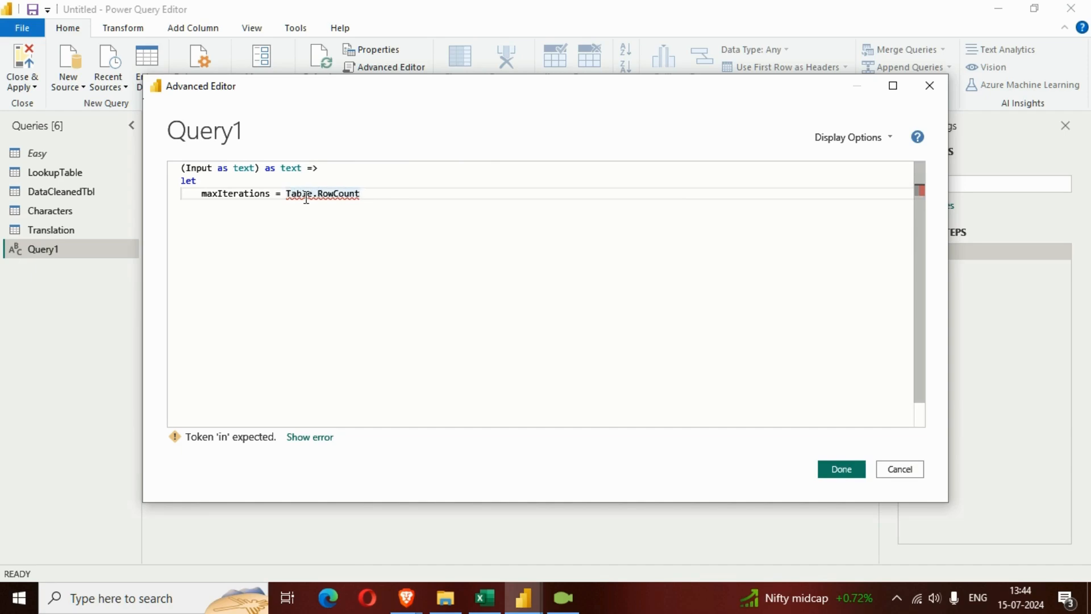
Give Table.RowCount the Translation query as its argument and end the maxIterations line with a comma
{"action": "type", "text": "("}
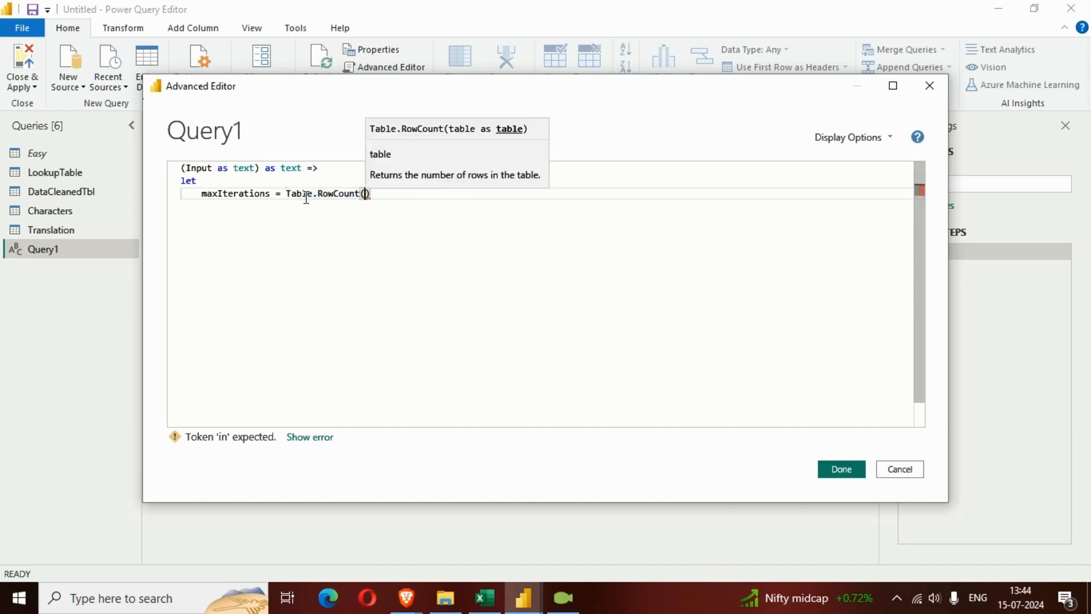
{"action": "type", "text": "TRA"}
{"action": "key", "text": "BackSpace"}
{"action": "key", "text": "BackSpace"}
{"action": "type", "text": "ransa"}
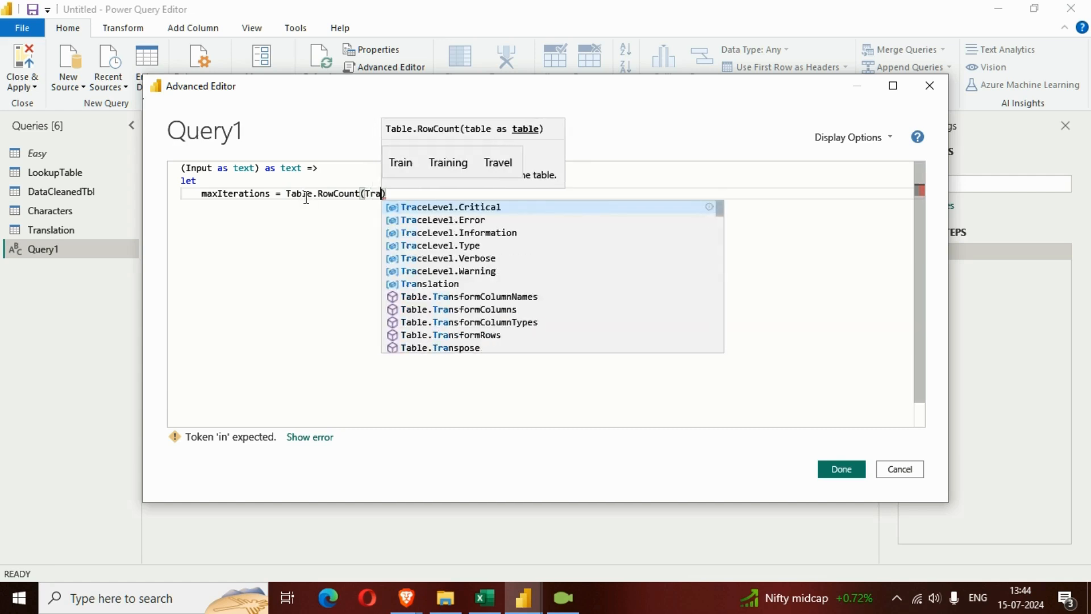
{"action": "key", "text": "Tab"}
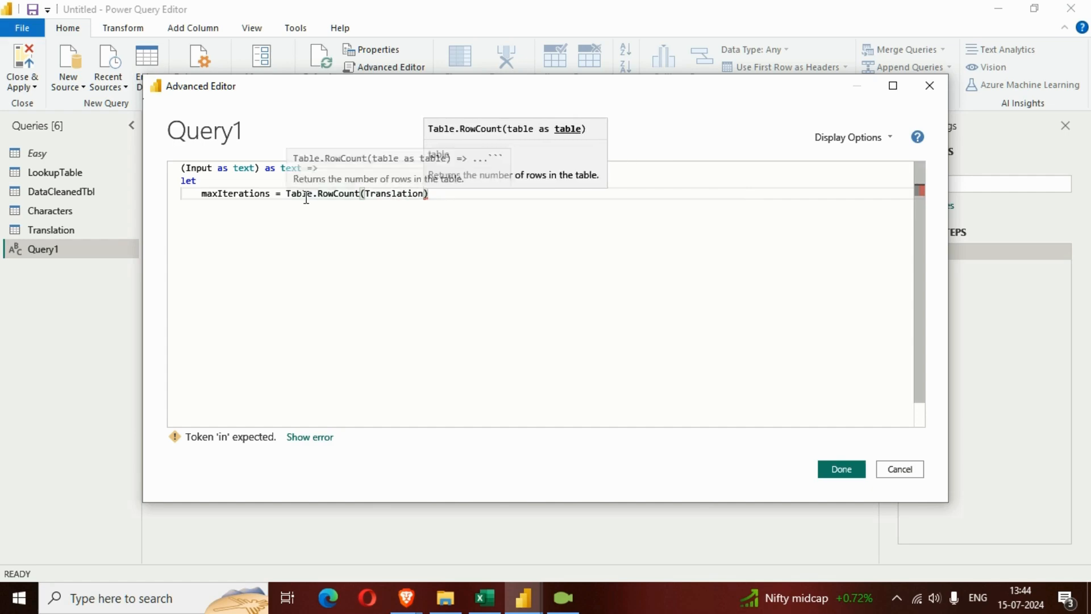
{"action": "type", "text": ","}
{"action": "key", "text": "Return"}
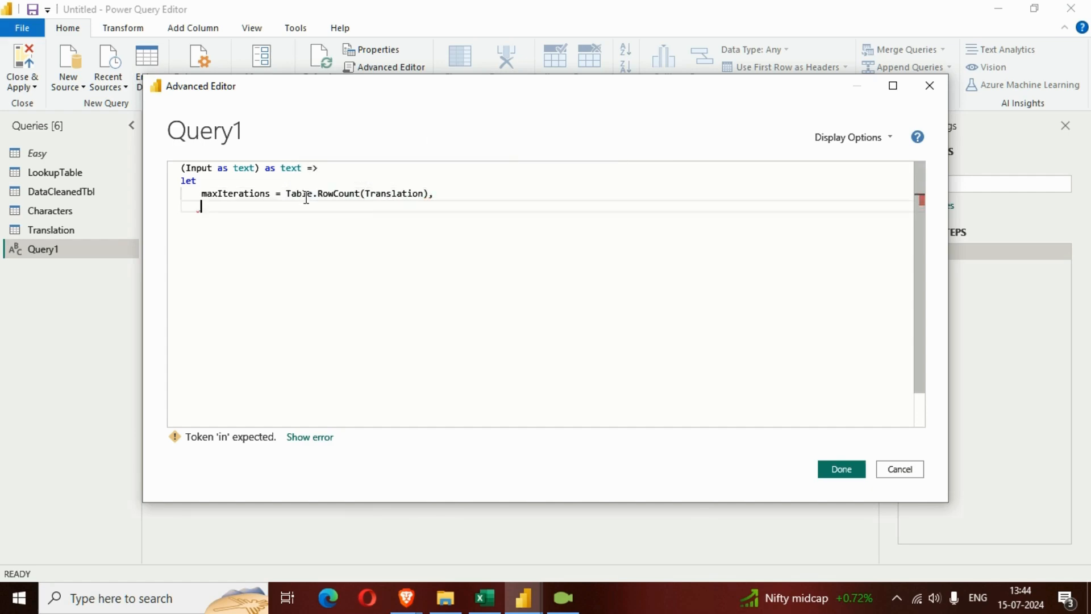
Declare an Iterations variable on an unindented new line and assign the List.Generate function to it
{"action": "key", "text": "BackSpace"}
{"action": "type", "text": "Iterat"}
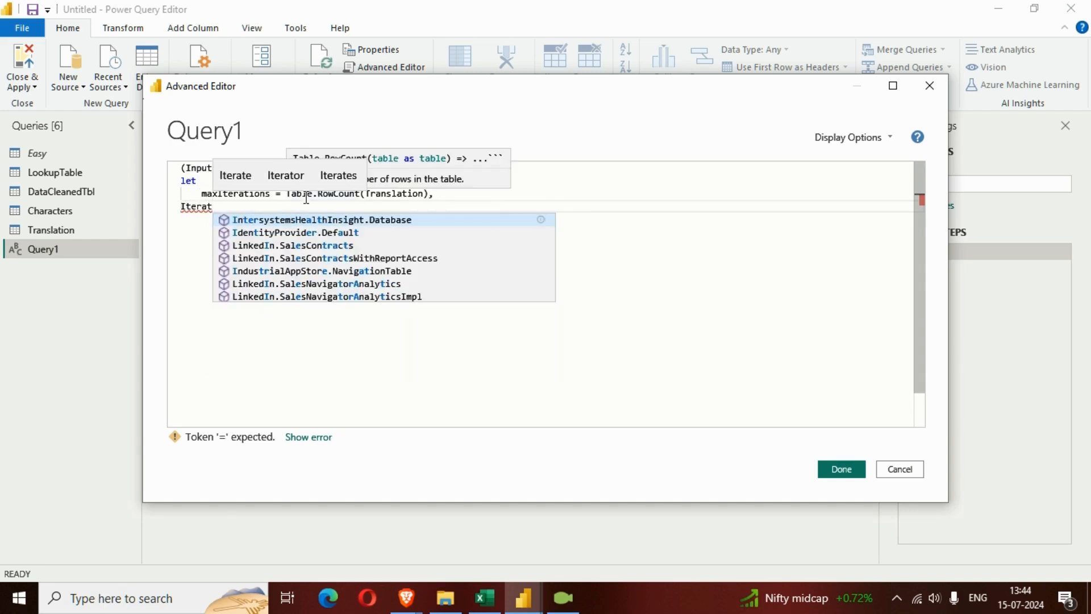
{"action": "type", "text": "ions"}
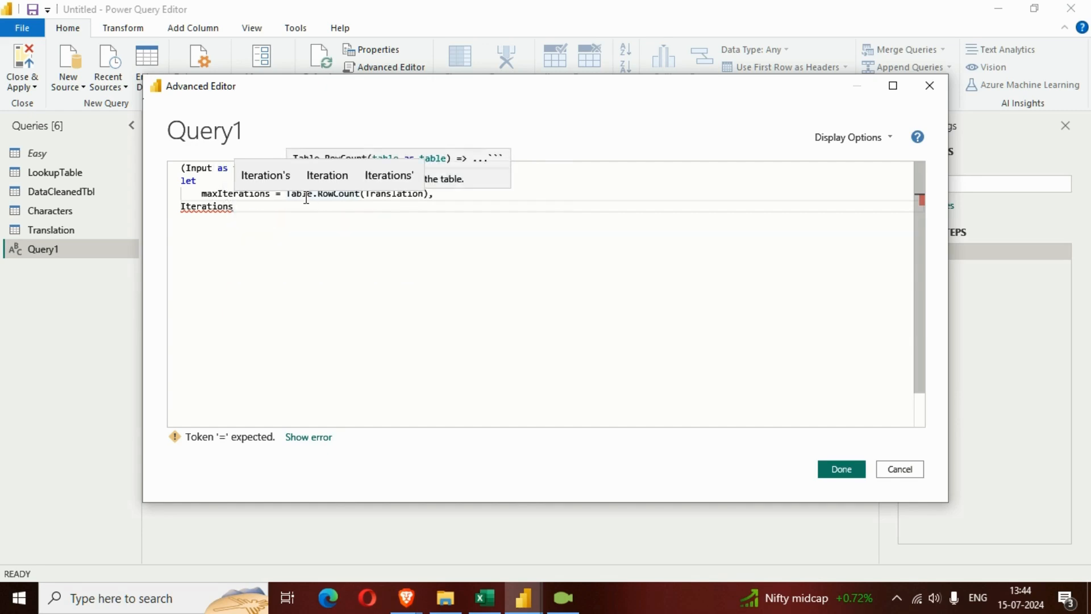
{"action": "type", "text": " = "}
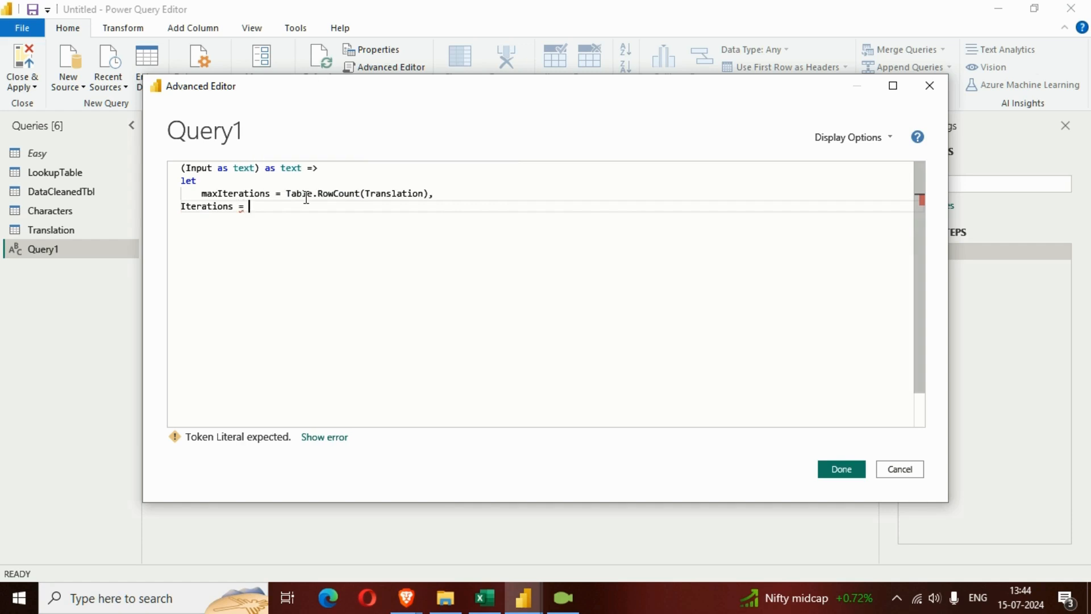
{"action": "type", "text": "List"}
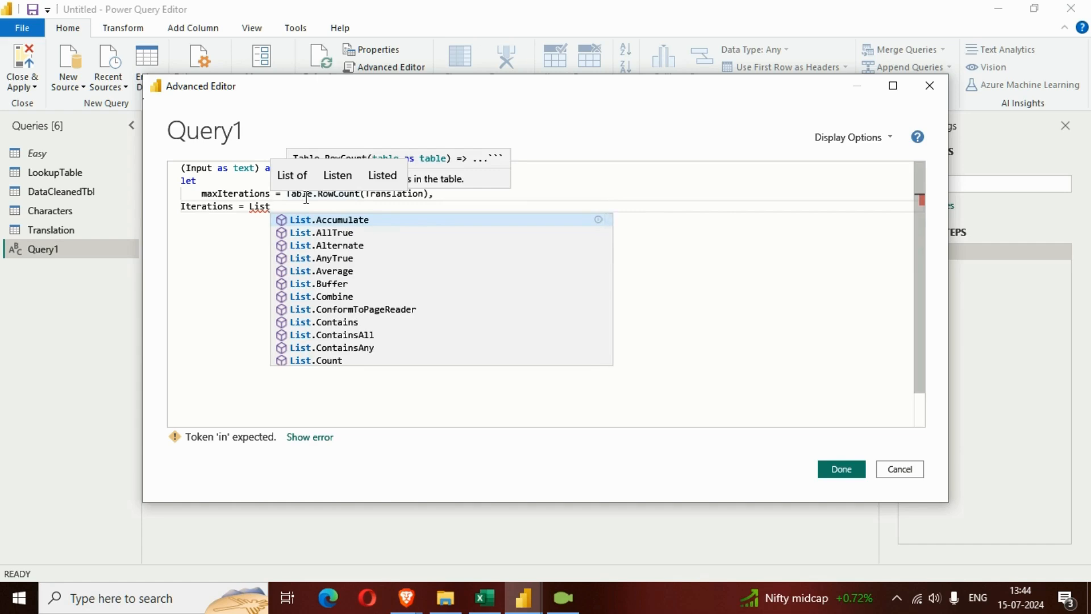
{"action": "type", "text": "."}
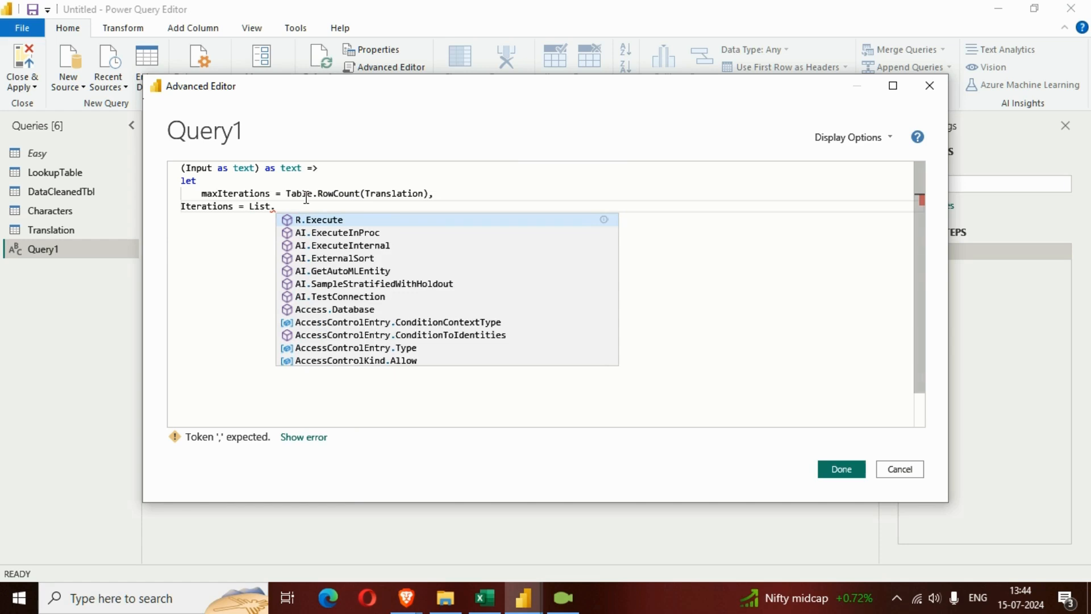
{"action": "type", "text": "gen"}
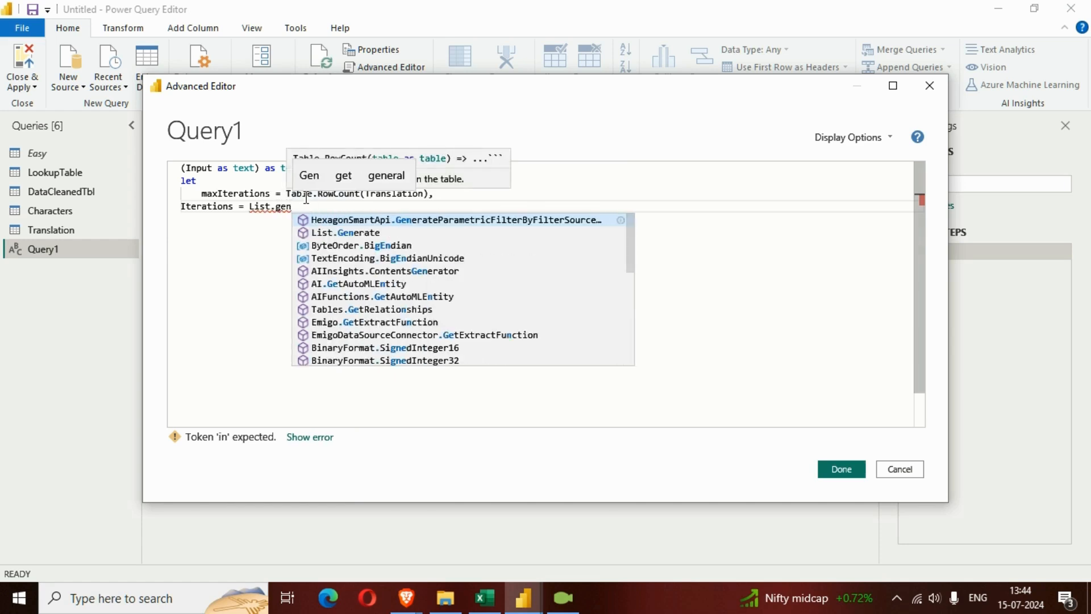
{"action": "key", "text": "Tab"}
{"action": "key", "text": "Left"}
{"action": "key", "text": "Left"}
{"action": "key", "text": "Left"}
{"action": "key", "text": "Left"}
{"action": "key", "text": "Left"}
{"action": "key", "text": "Left"}
{"action": "key", "text": "Left"}
{"action": "key", "text": "Left"}
{"action": "key", "text": "Left"}
{"action": "key", "text": "Left"}
{"action": "key", "text": "Left"}
{"action": "key", "text": "Left"}
{"action": "key", "text": "Left"}
{"action": "key", "text": "Left"}
{"action": "key", "text": "BackSpace"}
{"action": "key", "text": "BackSpace"}
{"action": "key", "text": "BackSpace"}
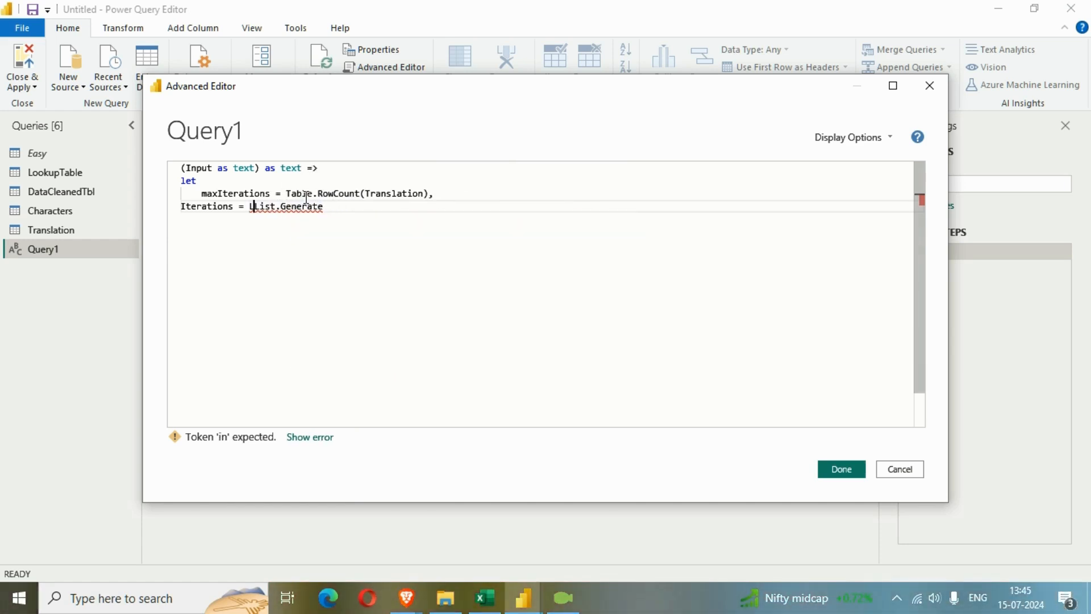
{"action": "key", "text": "Right"}
{"action": "key", "text": "Right"}
{"action": "key", "text": "Right"}
{"action": "key", "text": "Right"}
{"action": "key", "text": "Right"}
{"action": "key", "text": "Right"}
{"action": "key", "text": "Right"}
{"action": "key", "text": "Right"}
{"action": "key", "text": "Right"}
{"action": "key", "text": "Right"}
{"action": "key", "text": "Right"}
{"action": "key", "text": "Right"}
{"action": "key", "text": "Right"}
Open the arguments of List.Generate and begin its initial function with ()=>
{"action": "type", "text": "(("}
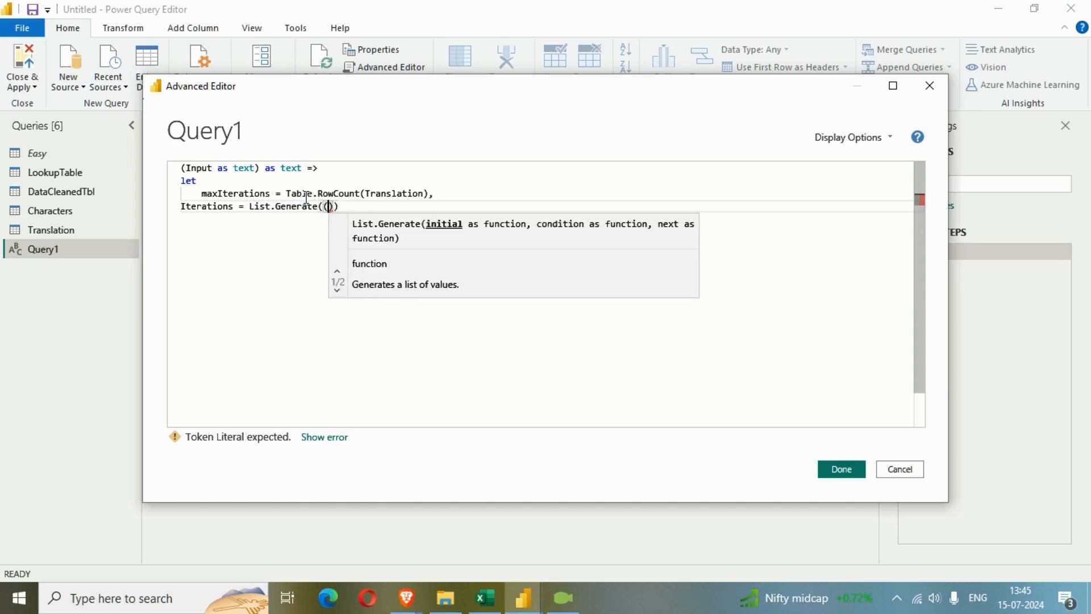
{"action": "type", "text": ")="}
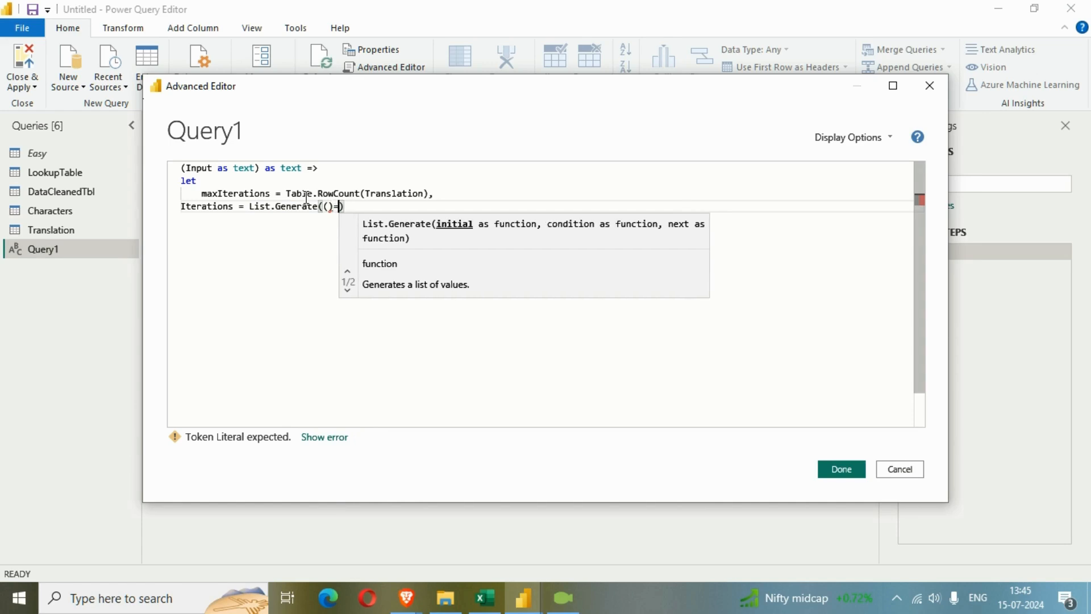
{"action": "type", "text": ">"}
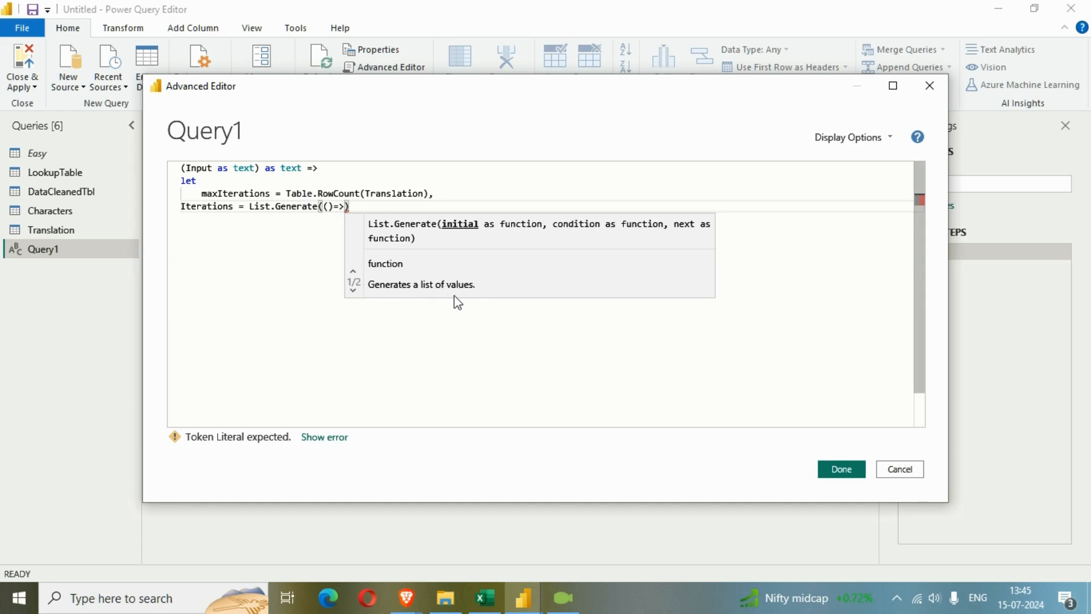
Start a record in square brackets on an indented new line and begin its Result field assignment
{"action": "key", "text": "Return"}
{"action": "key", "text": "Tab"}
{"action": "type", "text": "[]"}
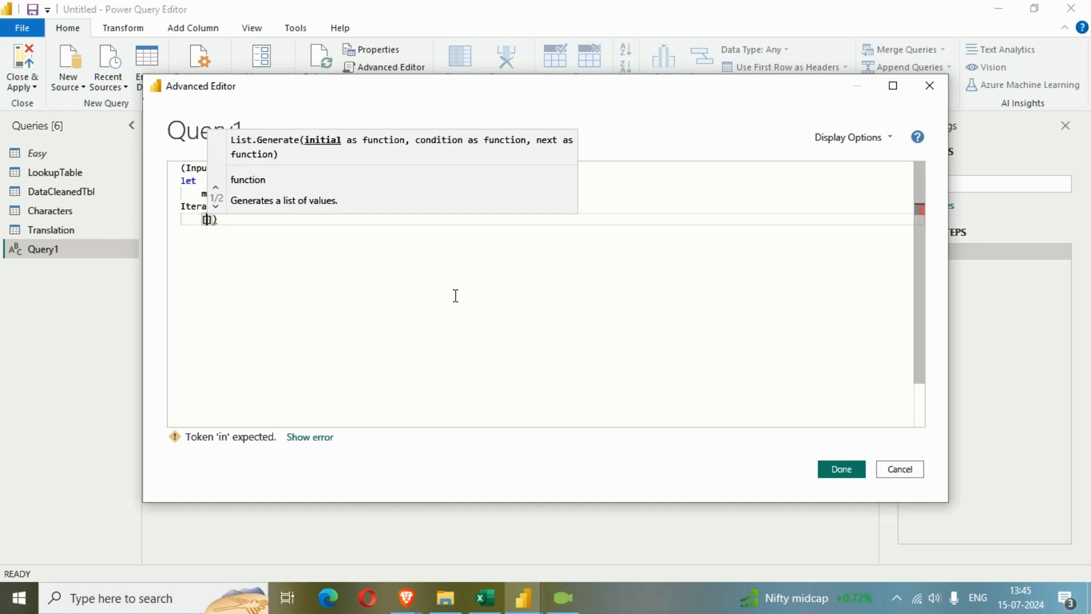
{"action": "type", "text": "Result"}
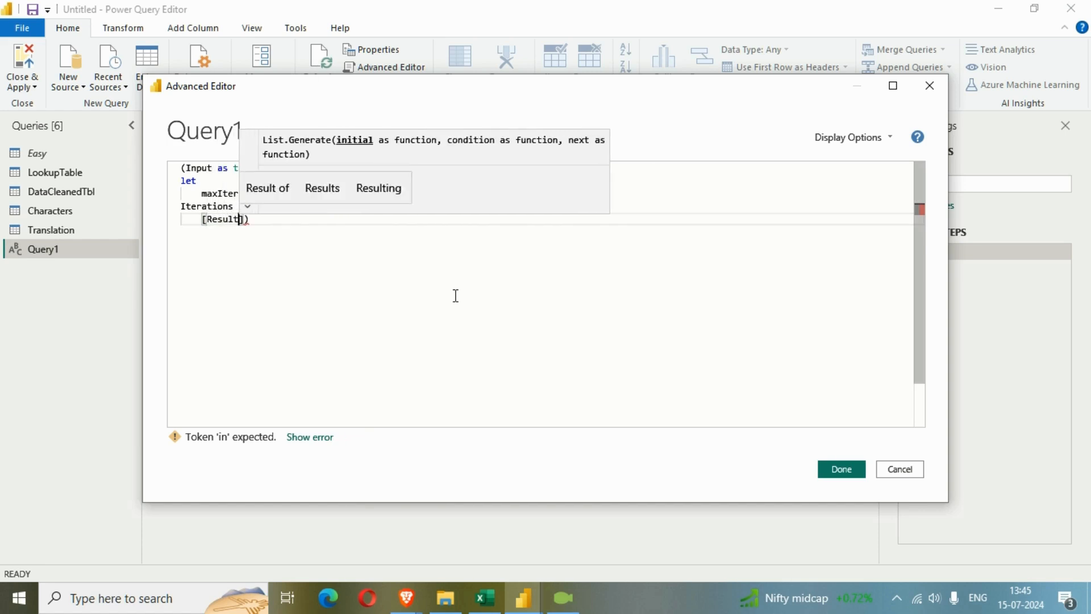
{"action": "type", "text": "= "}
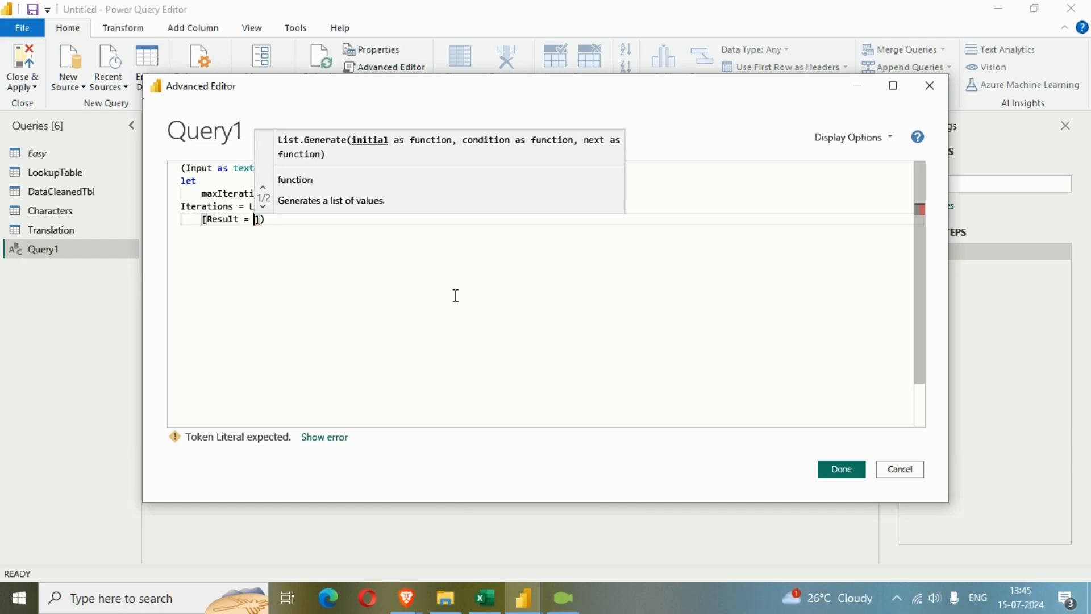
{"action": "type", "text": "test"}
Assign the Text.Replace function to the Result field and open its argument parentheses
{"action": "key", "text": "BackSpace"}
{"action": "key", "text": "BackSpace"}
{"action": "key", "text": "BackSpace"}
{"action": "key", "text": "BackSpace"}
{"action": "type", "text": "Text"}
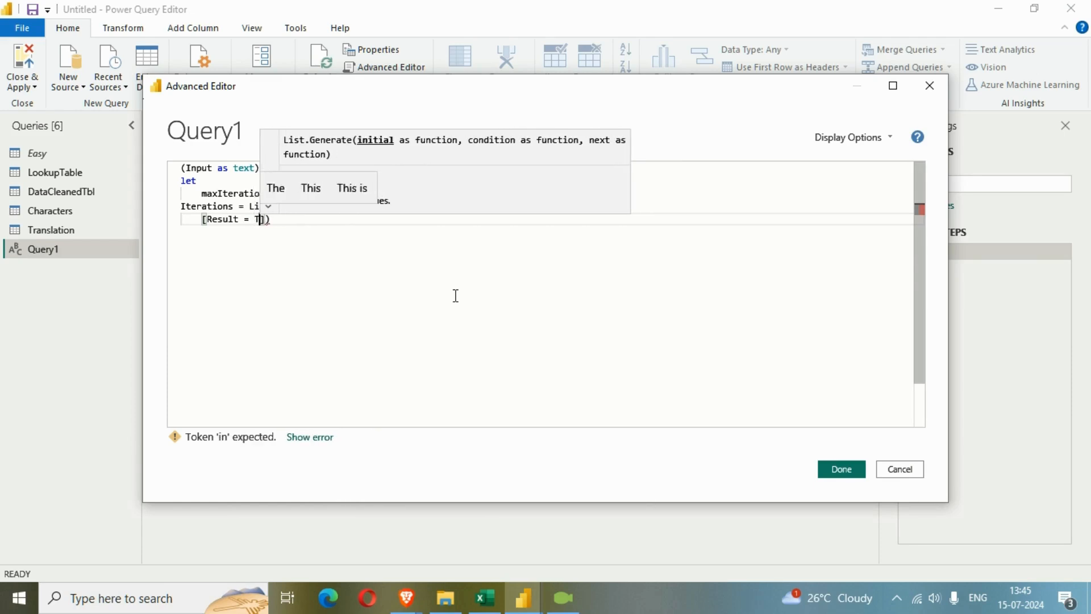
{"action": "type", "text": ".Re"}
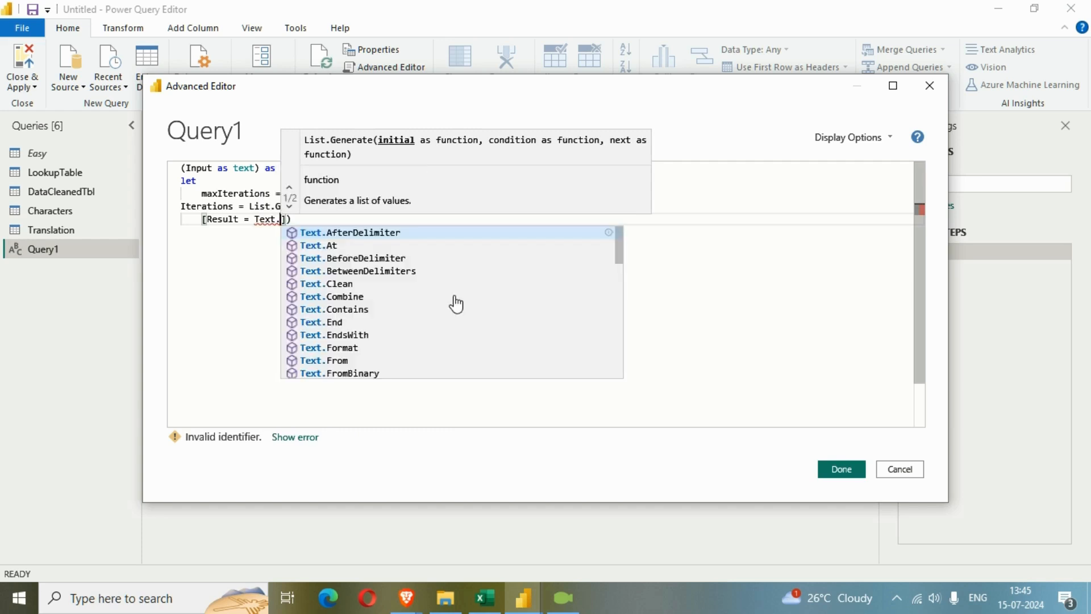
{"action": "key", "text": "Down"}
{"action": "key", "text": "Down"}
{"action": "key", "text": "Down"}
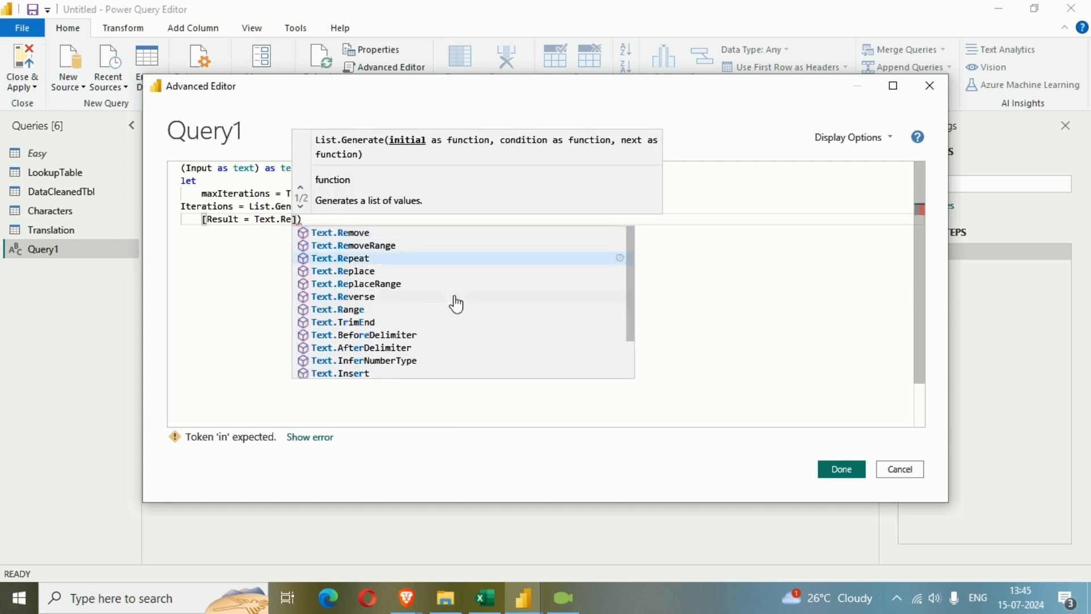
{"action": "key", "text": "Return"}
{"action": "type", "text": "("}
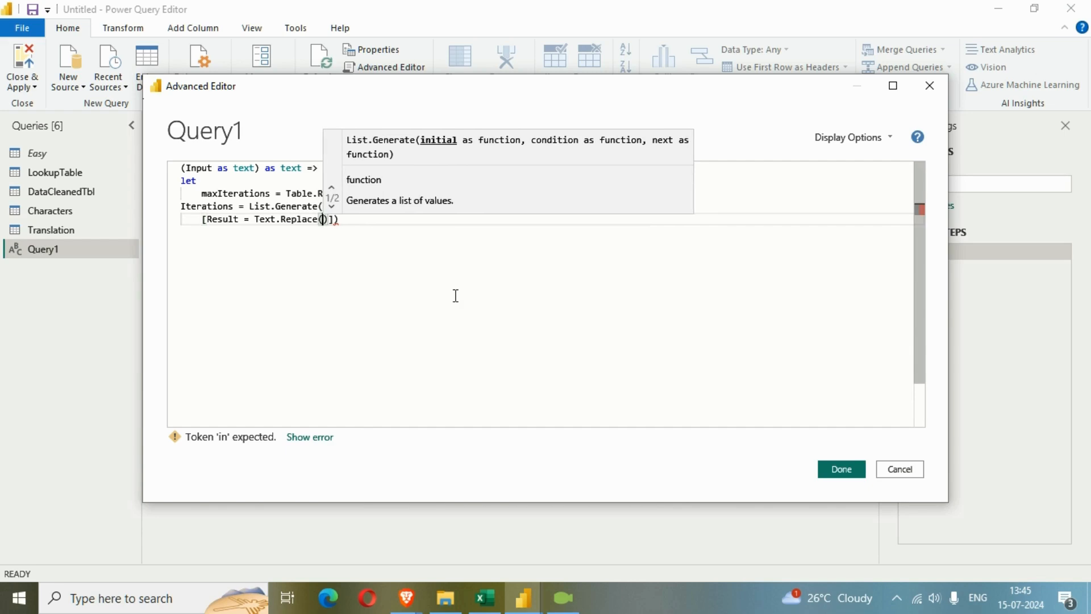
{"action": "type", "text": "inp"}
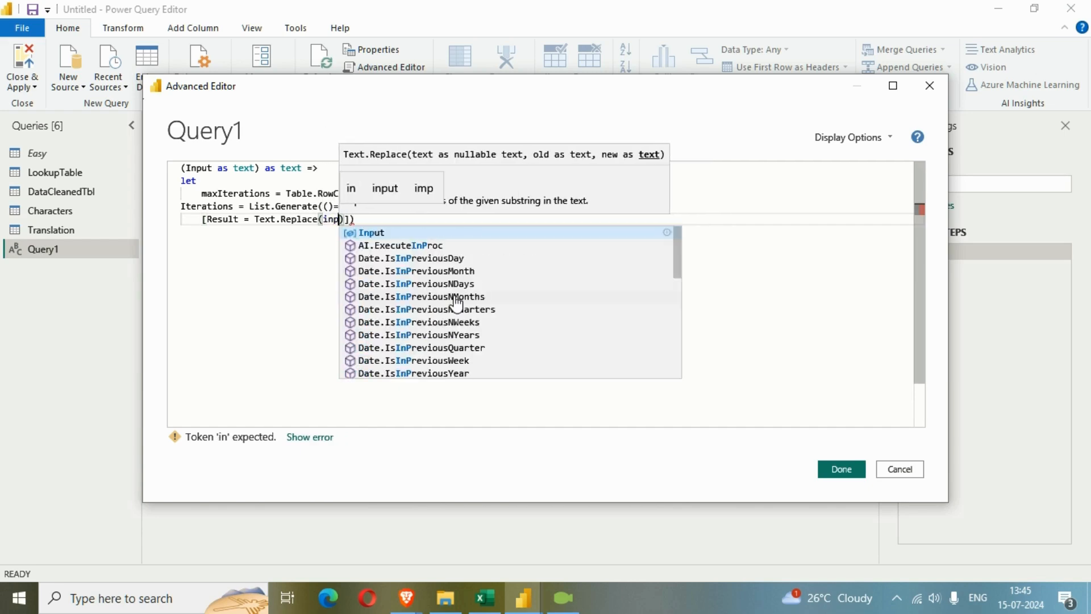
{"action": "type", "text": "ut"}
Pass Input as the first argument of Text.Replace, followed by a comma
{"action": "key", "text": "Return"}
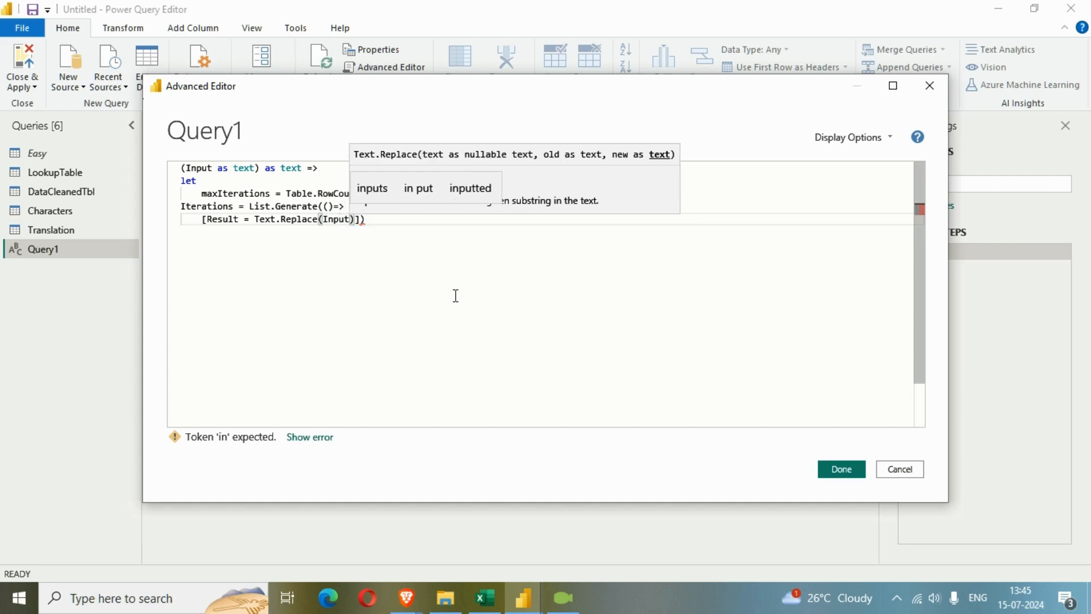
{"action": "type", "text": ","}
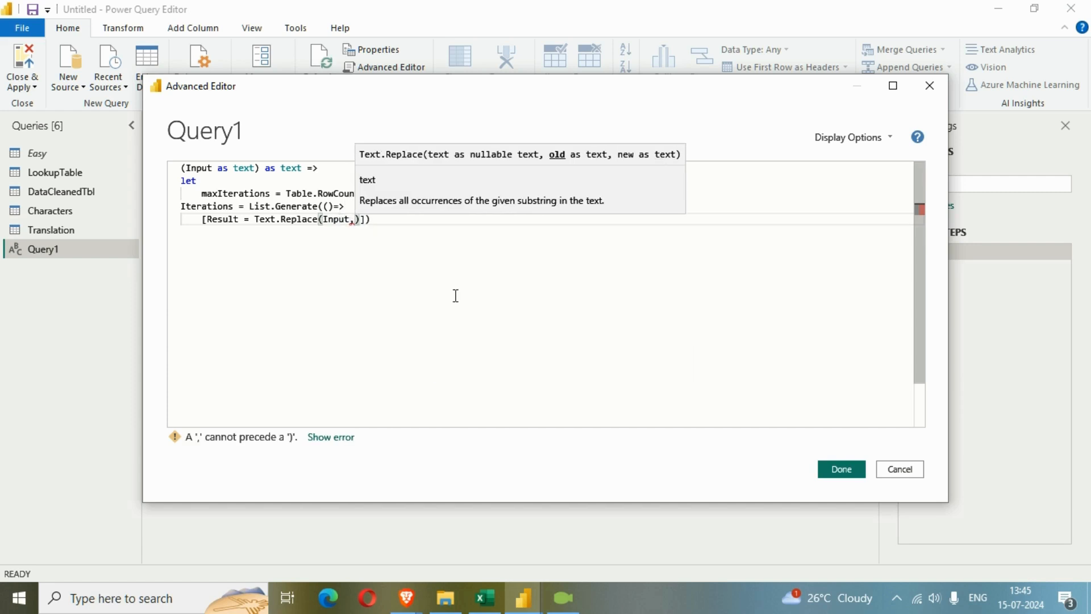
Switch to Excel to examine the first description with its matching abbreviation and name, and return to the Advanced Editor
{"action": "left_click", "coordinate": [485, 597]}
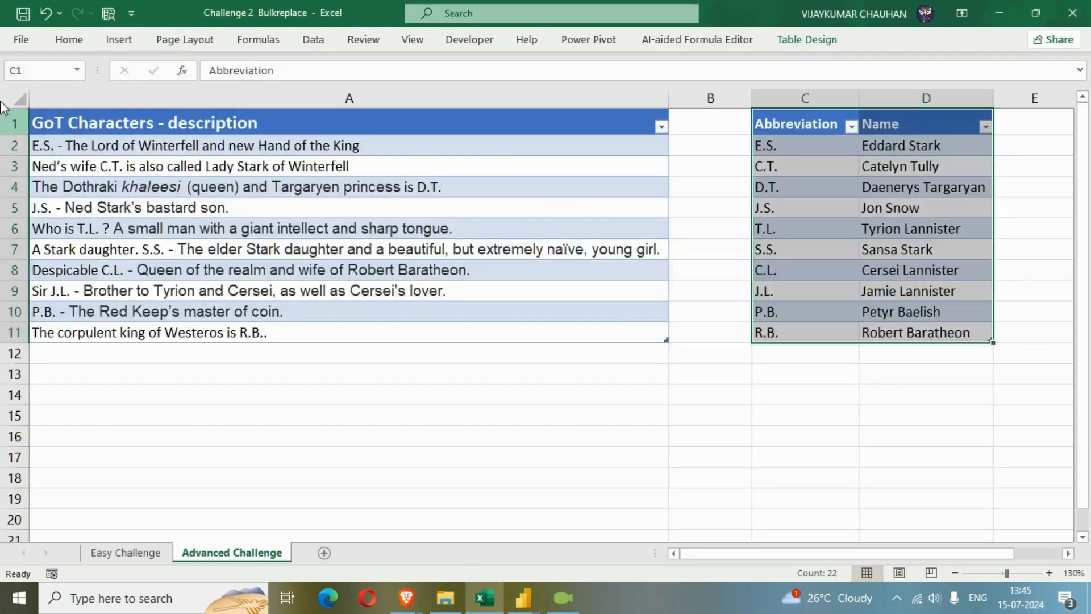
{"action": "left_click", "coordinate": [64, 147]}
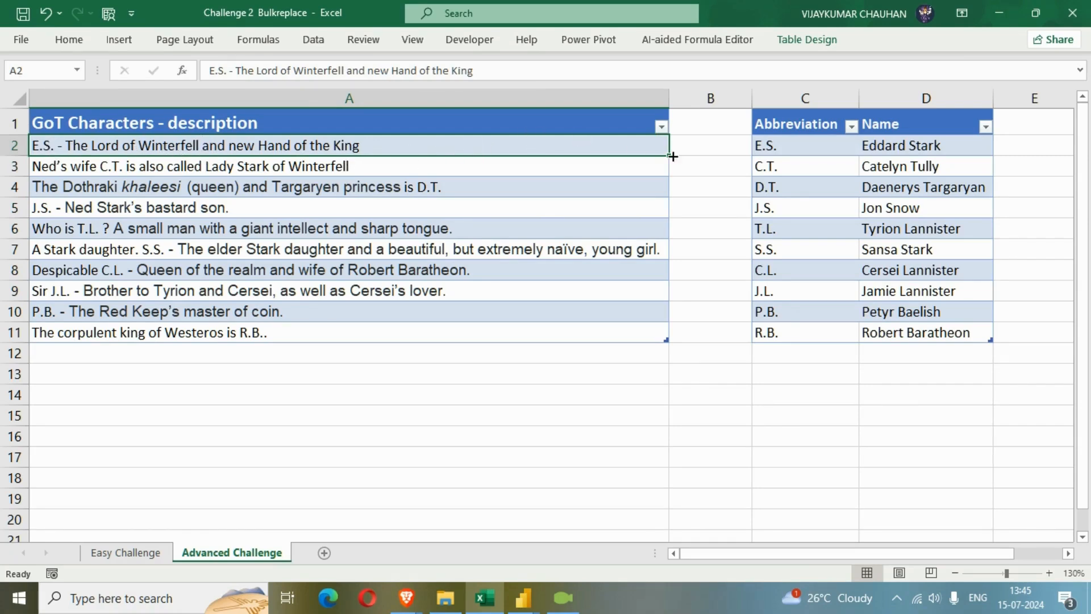
{"action": "left_click", "coordinate": [816, 149]}
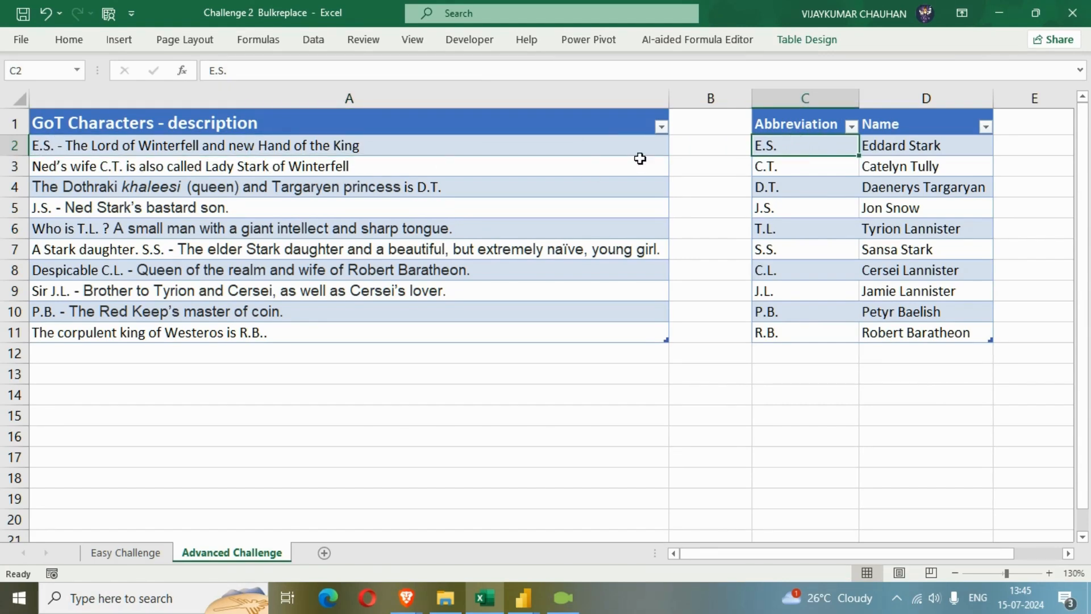
{"action": "left_click", "coordinate": [909, 146]}
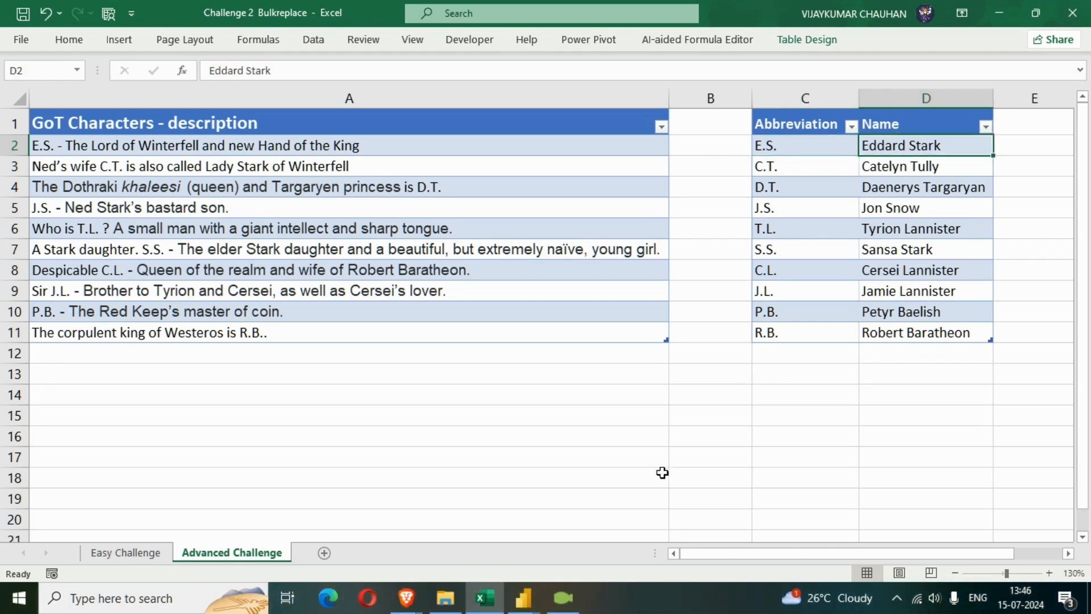
{"action": "mouse_move", "coordinate": [523, 598]}
{"action": "left_click", "coordinate": [675, 528]}
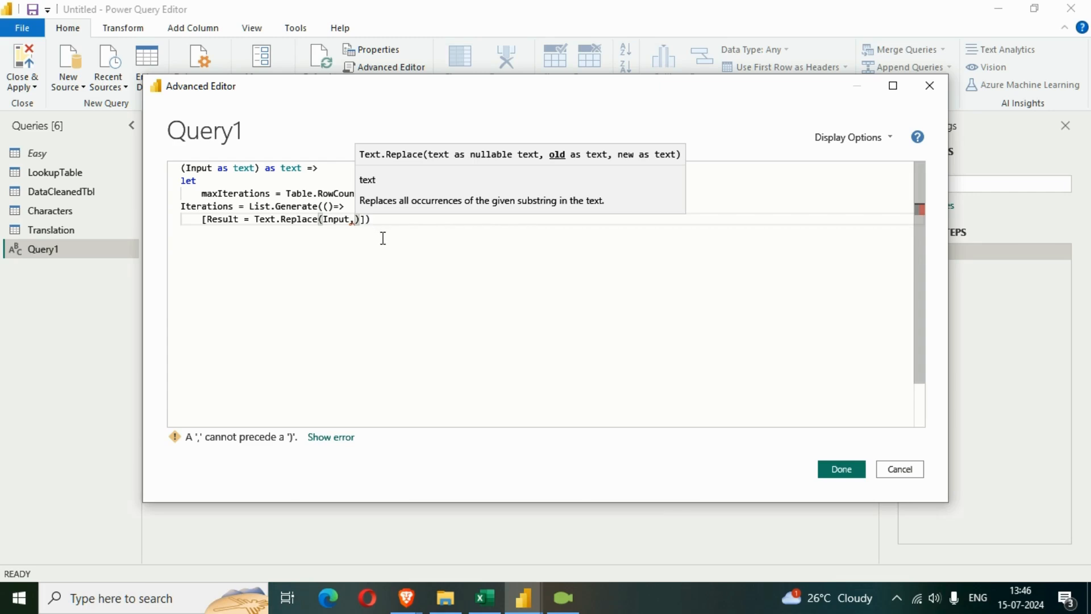
Enter Translation[Abbrevation]{0} as the old-text argument of Text.Replace
{"action": "type", "text": "Translation"}
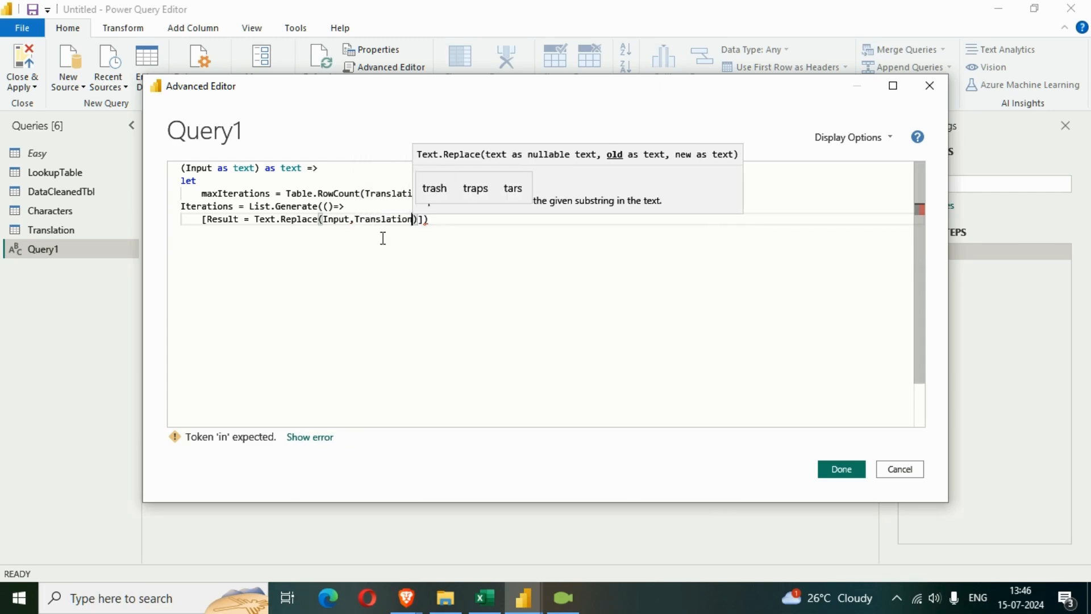
{"action": "type", "text": "["}
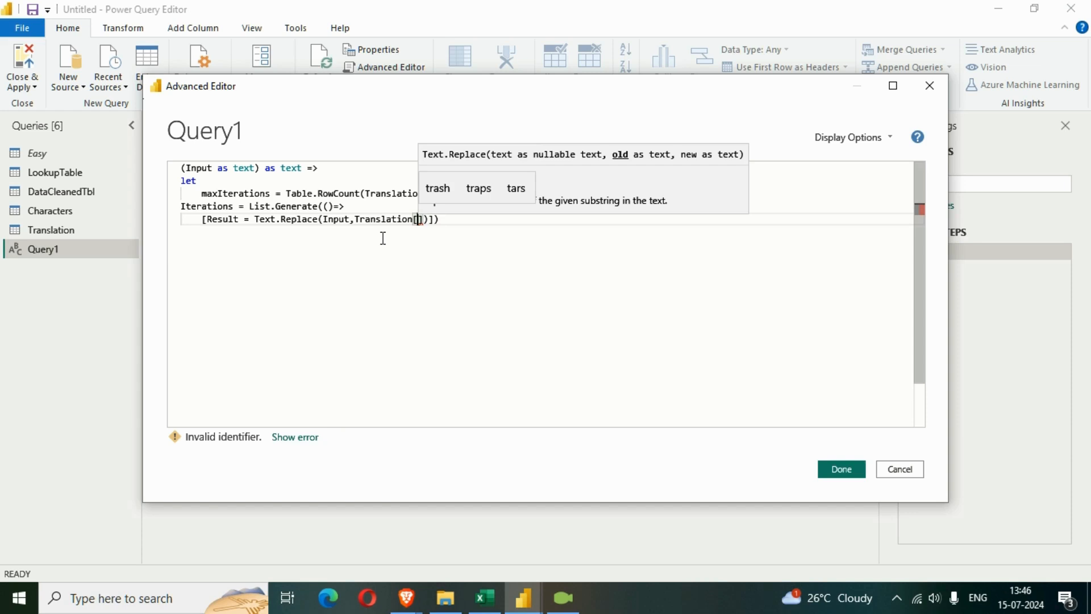
{"action": "type", "text": "A"}
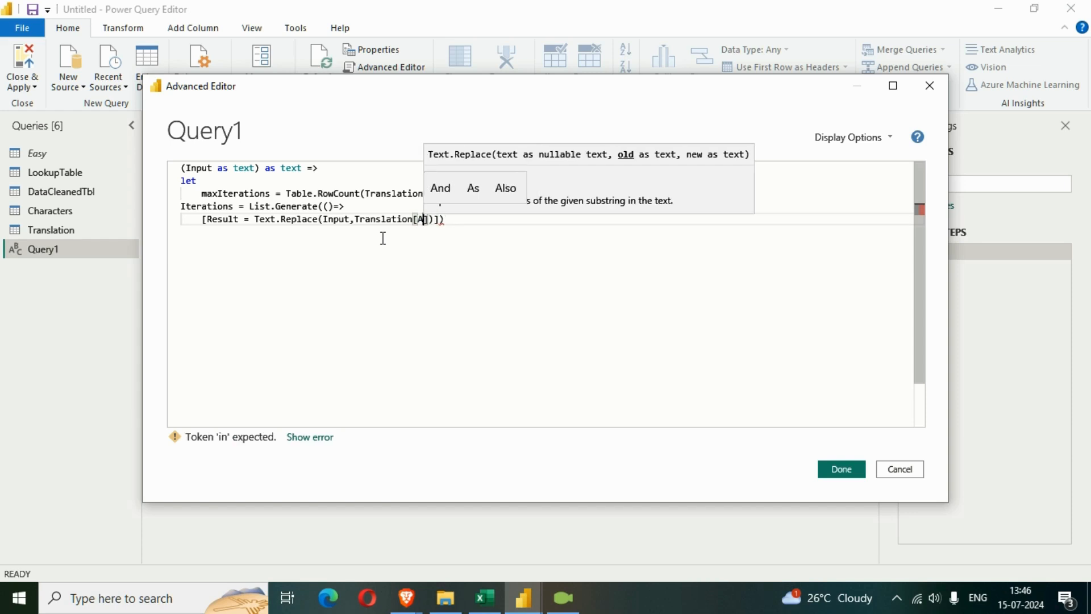
{"action": "type", "text": "bbre"}
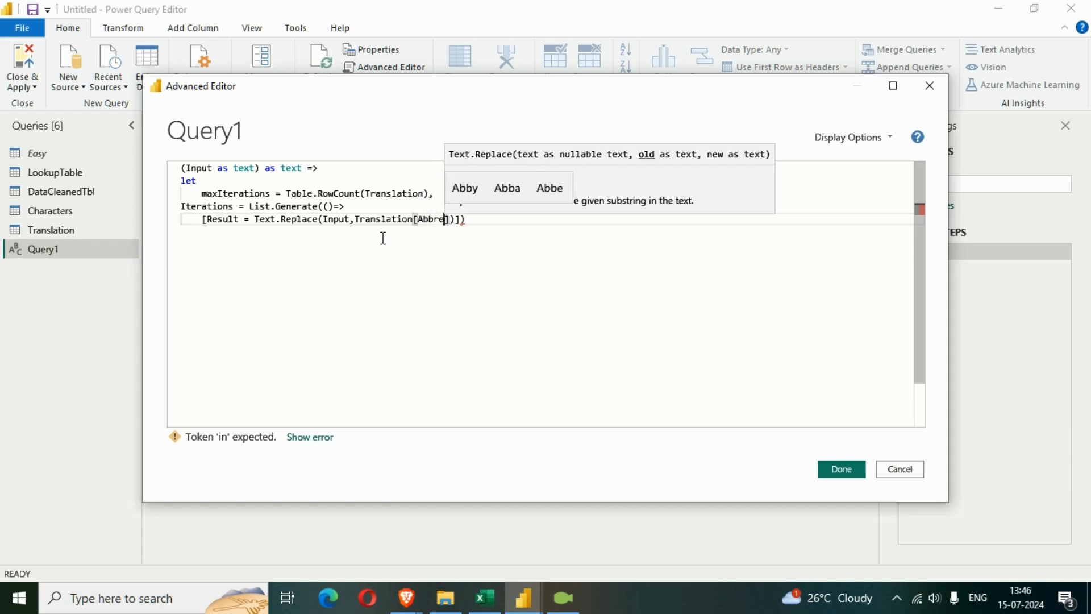
{"action": "type", "text": "vation"}
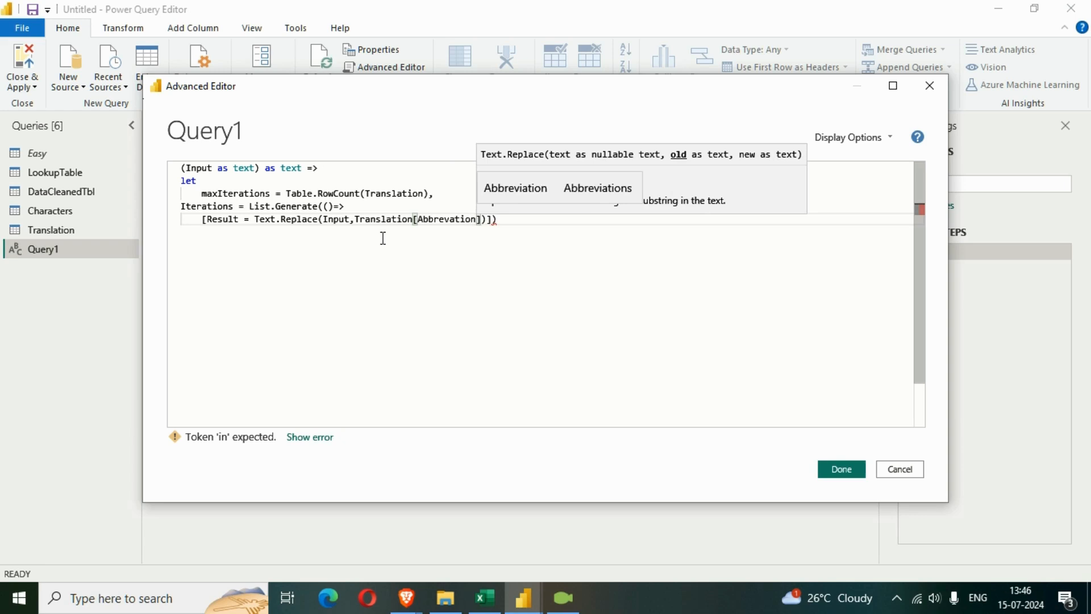
{"action": "type", "text": "]"}
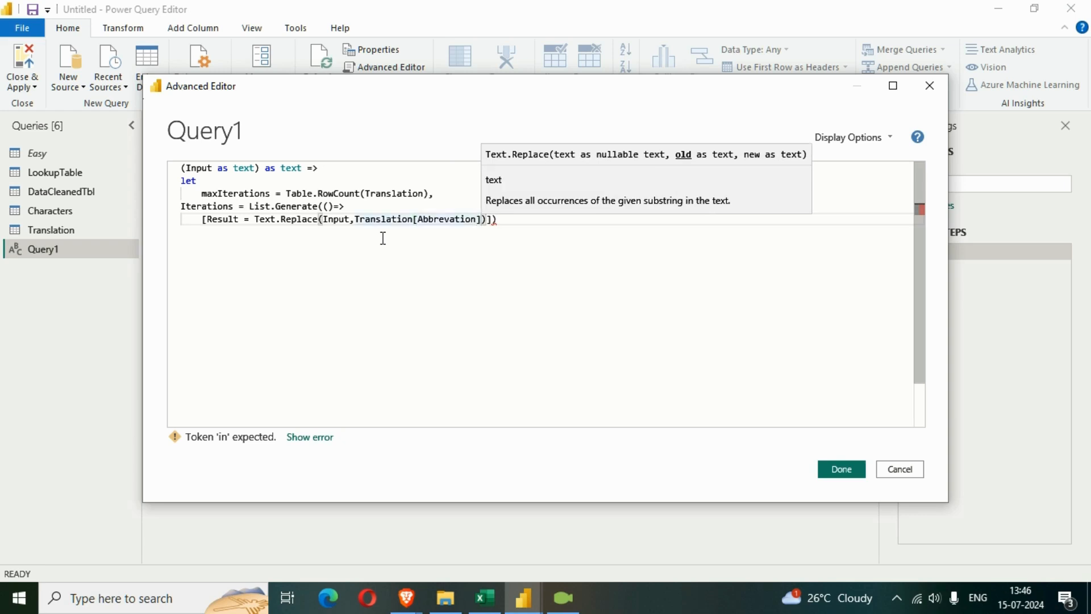
{"action": "type", "text": "{"}
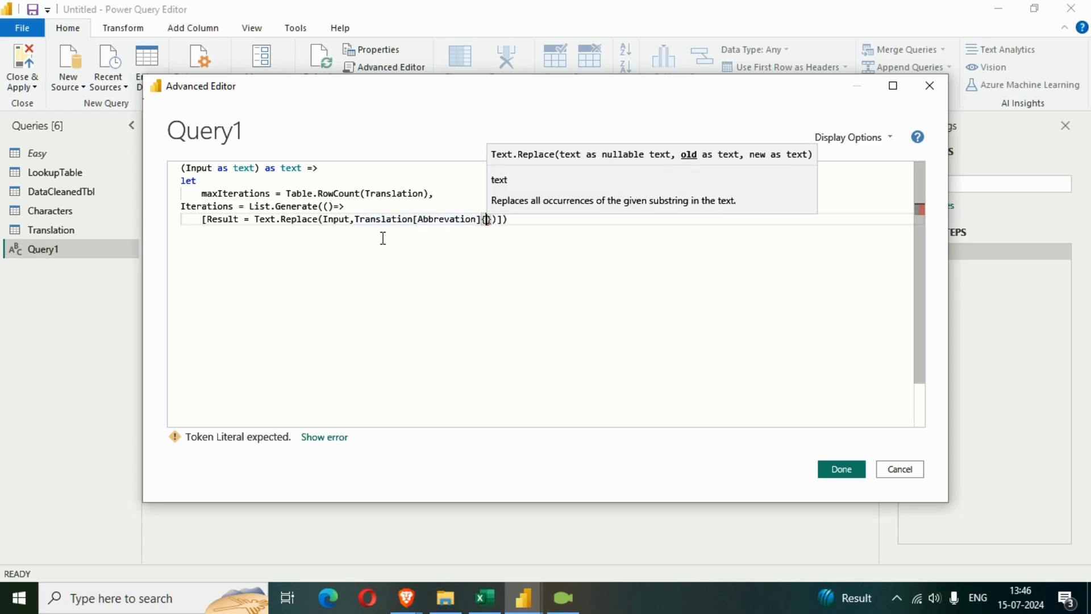
{"action": "type", "text": "0}"}
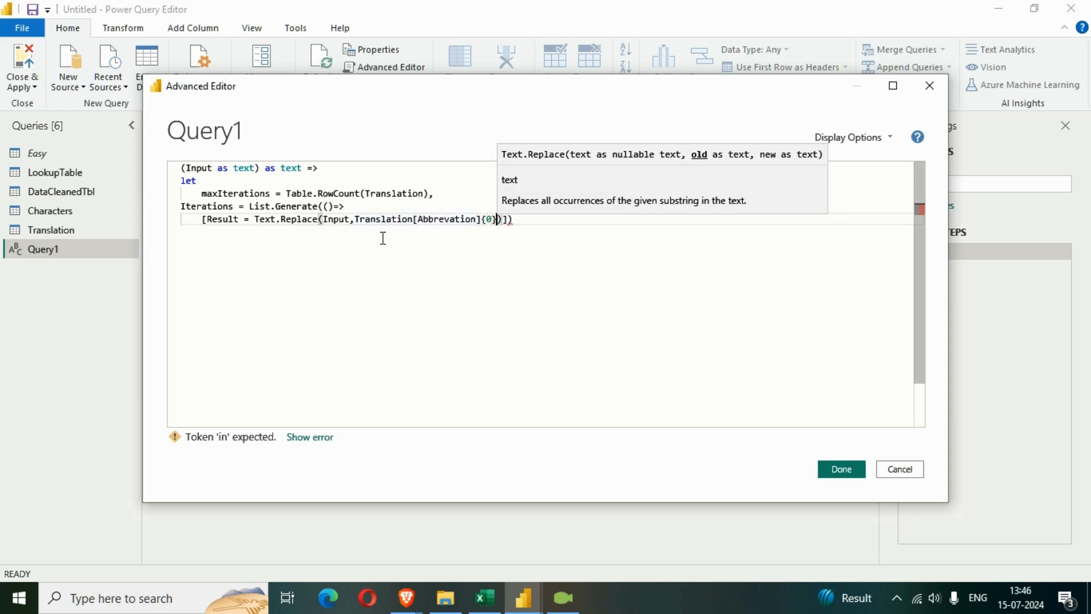
Switch to Excel to check the first entry of the Abbreviation column, and return to the Advanced Editor
{"action": "left_click", "coordinate": [485, 598]}
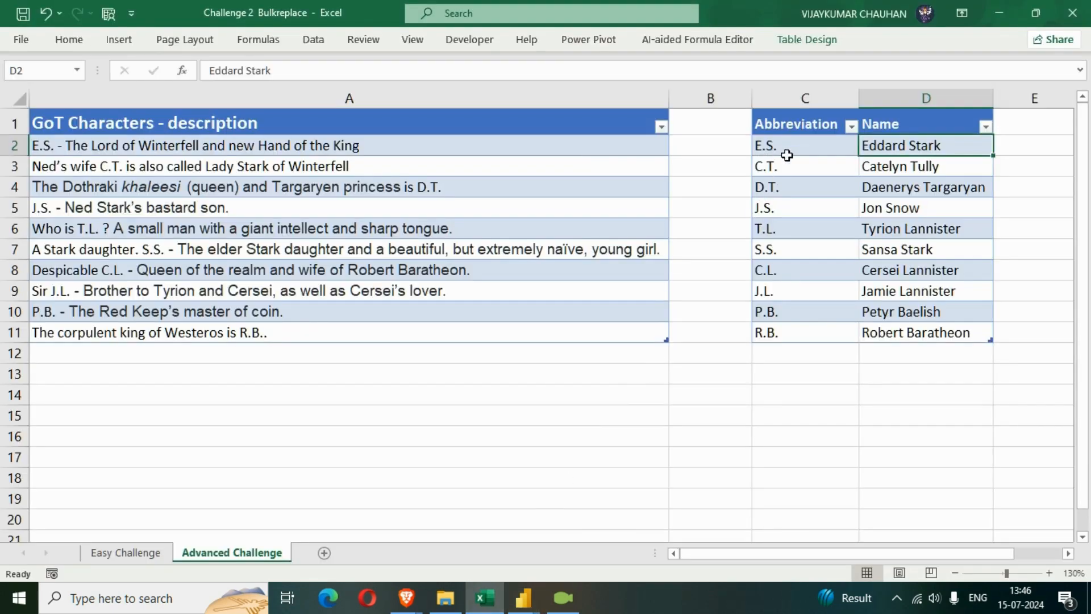
{"action": "mouse_move", "coordinate": [523, 598]}
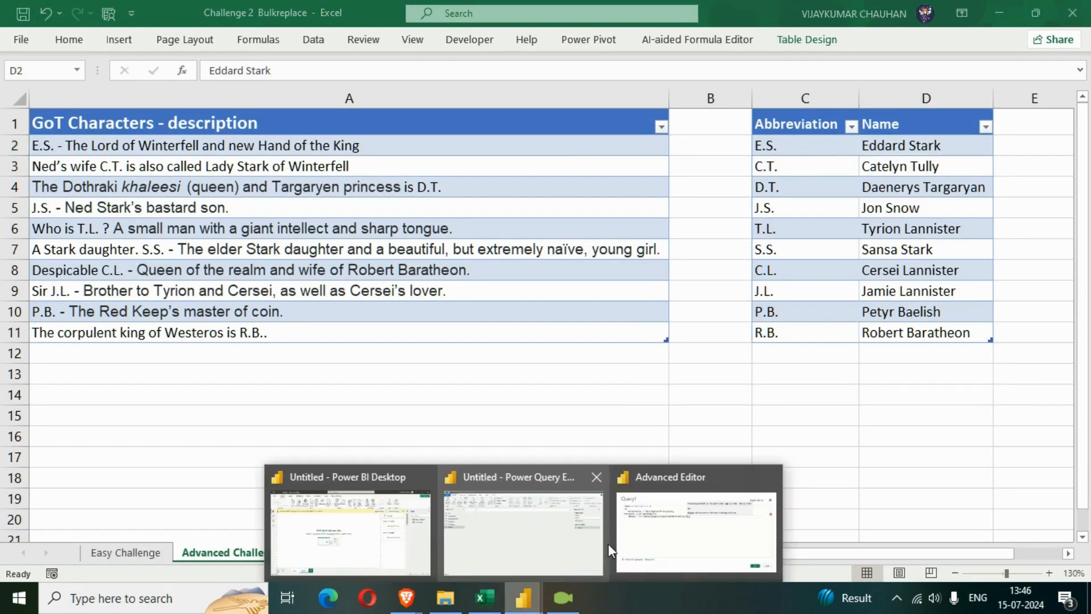
{"action": "left_click", "coordinate": [611, 540]}
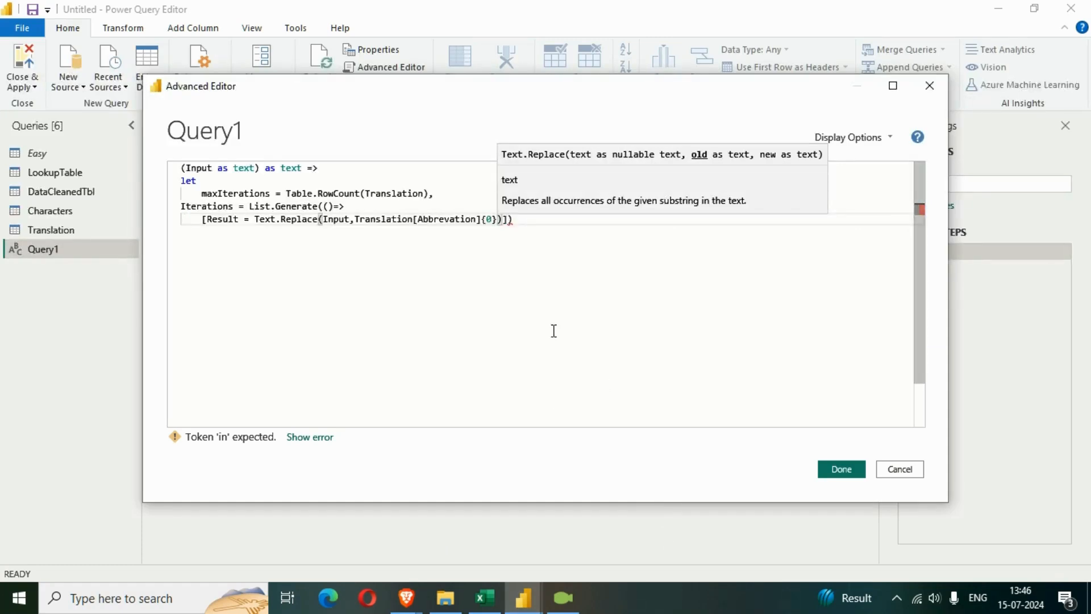
Append a comma and a reference to the Translation table after the Text.Replace call in the initial record
{"action": "left_click", "coordinate": [504, 219]}
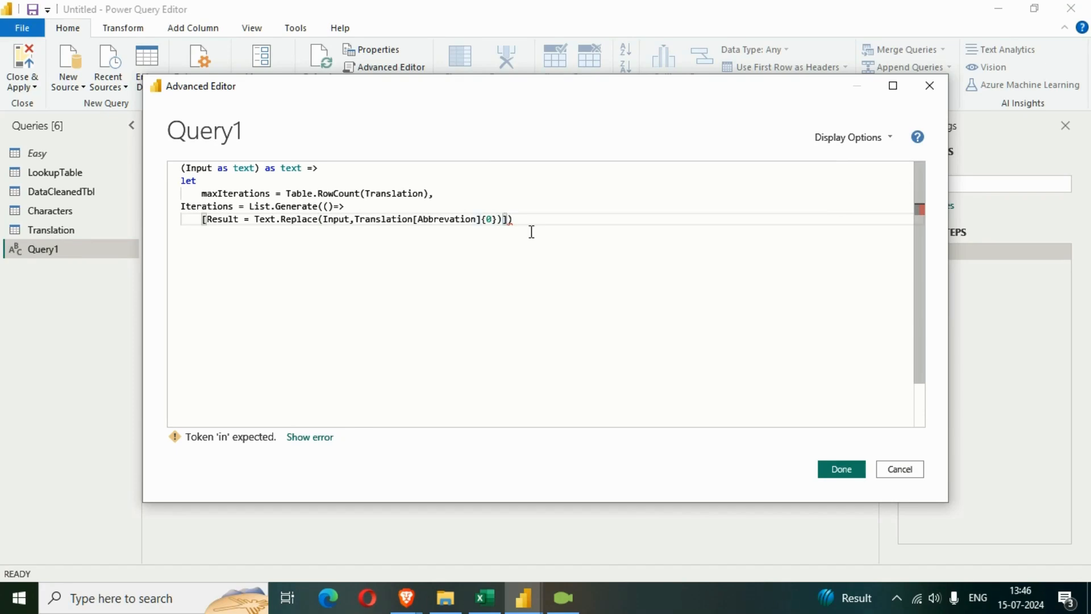
{"action": "type", "text": ", "}
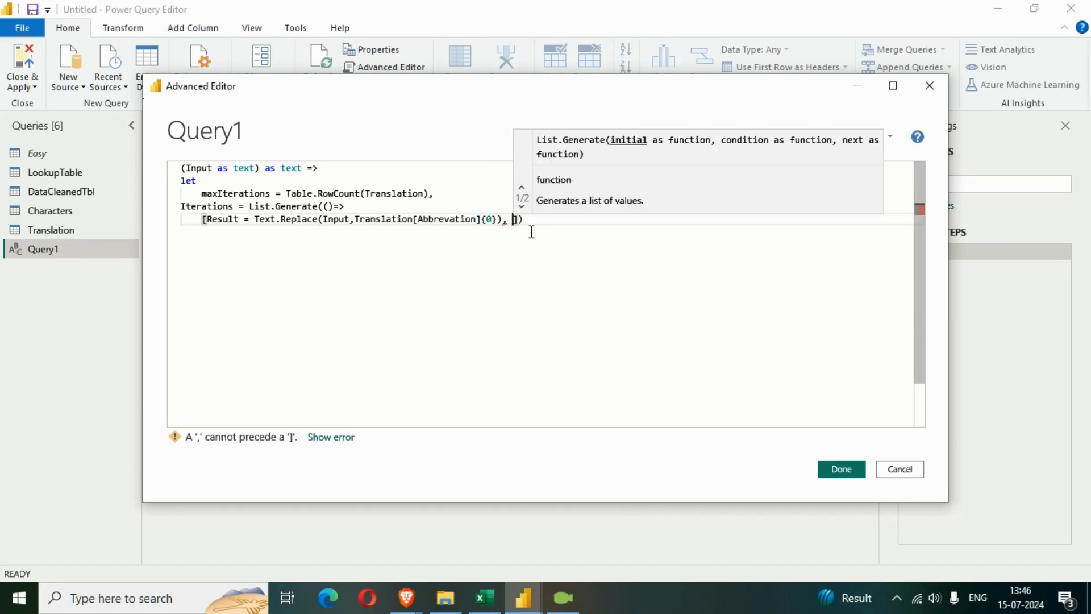
{"action": "type", "text": "trasnas"}
{"action": "key", "text": "BackSpace"}
{"action": "key", "text": "BackSpace"}
{"action": "key", "text": "BackSpace"}
{"action": "key", "text": "BackSpace"}
{"action": "type", "text": "nsa"}
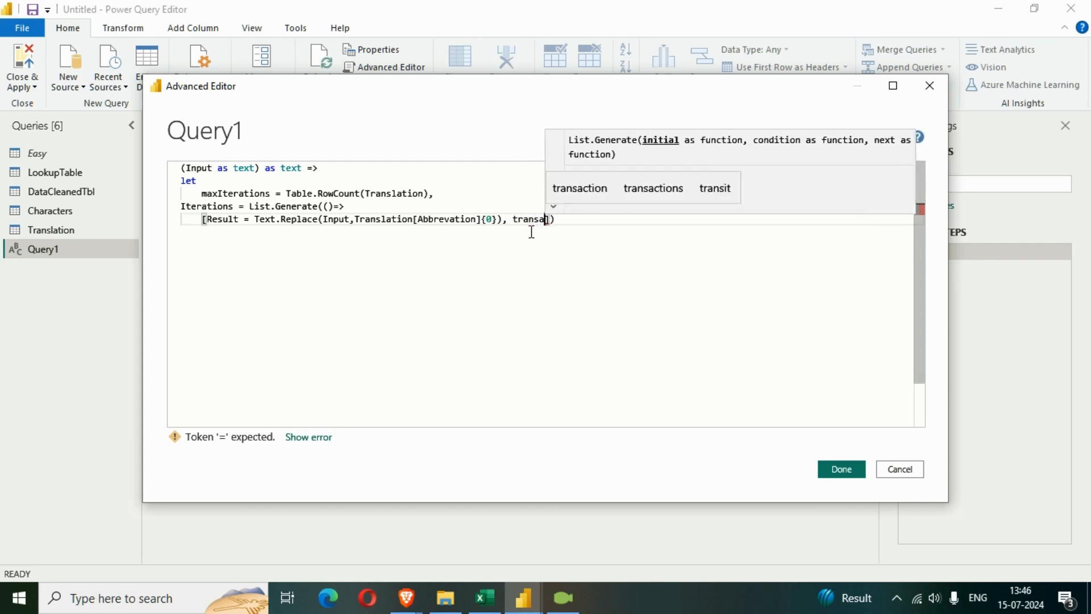
{"action": "key", "text": "BackSpace"}
{"action": "key", "text": "BackSpace"}
{"action": "key", "text": "BackSpace"}
{"action": "key", "text": "BackSpace"}
{"action": "key", "text": "BackSpace"}
{"action": "key", "text": "BackSpace"}
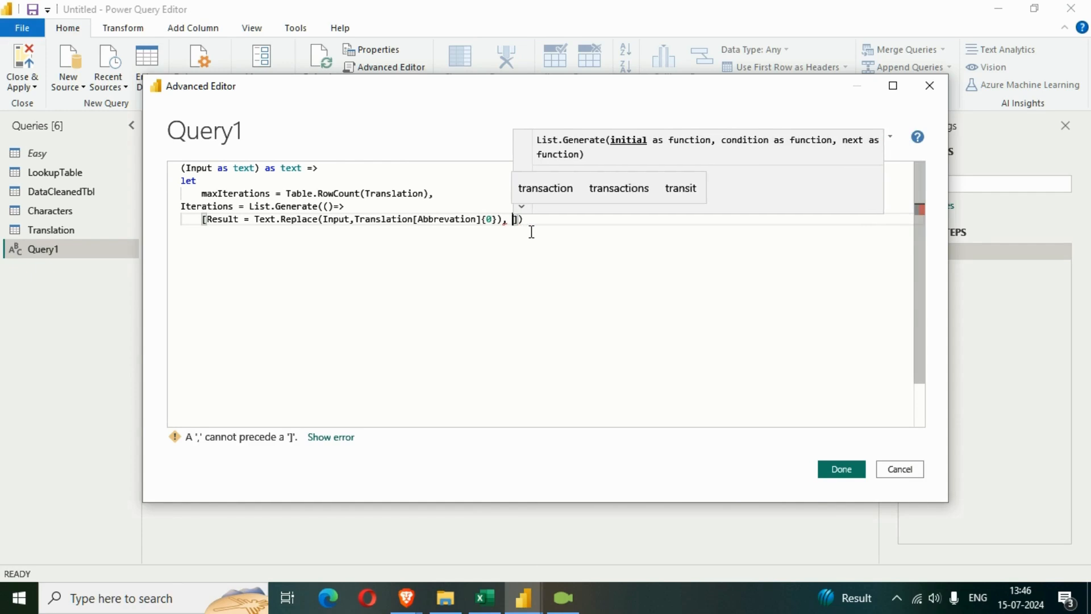
{"action": "type", "text": "Tras"}
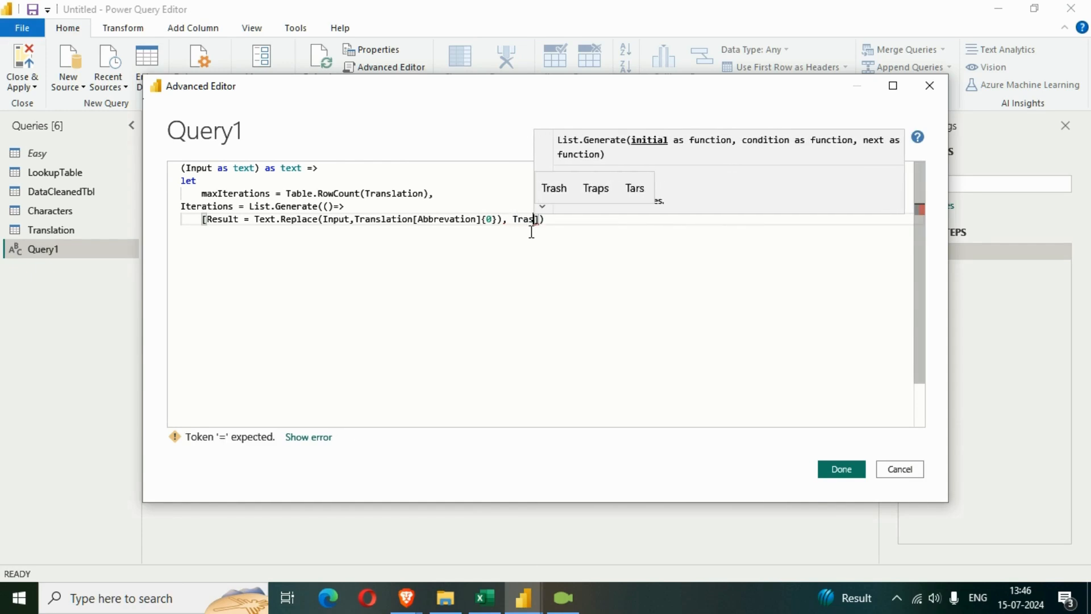
{"action": "type", "text": "lation"}
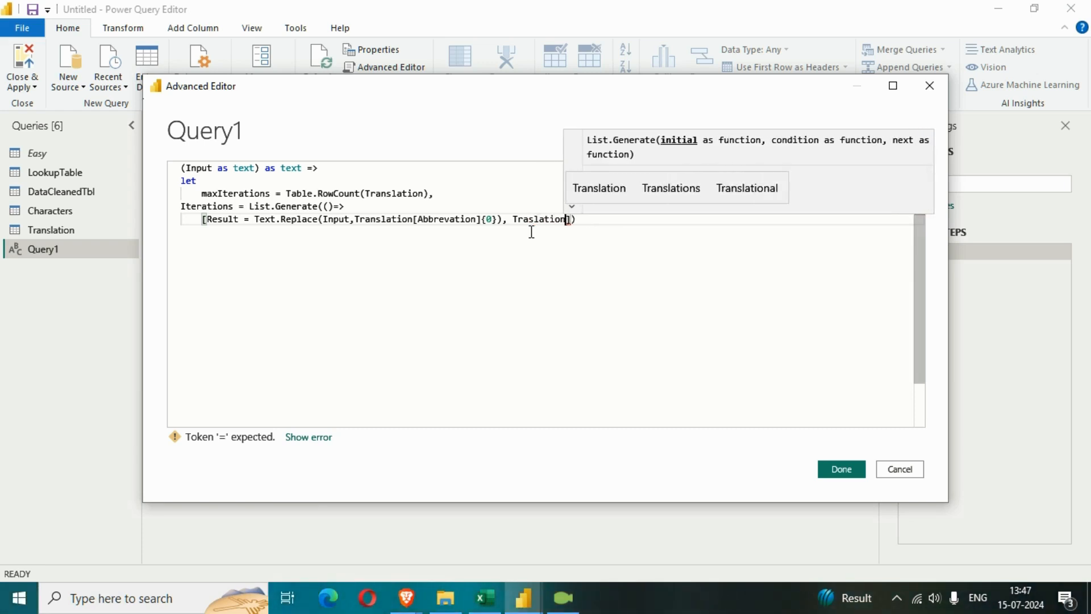
{"action": "left_click", "coordinate": [531, 232]}
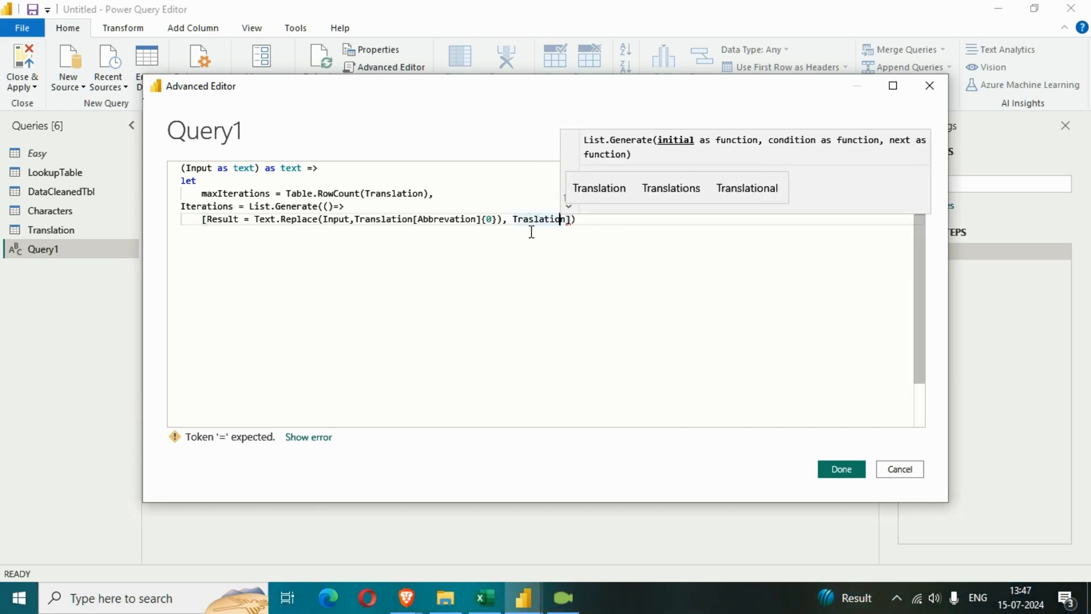
{"action": "type", "text": "n"}
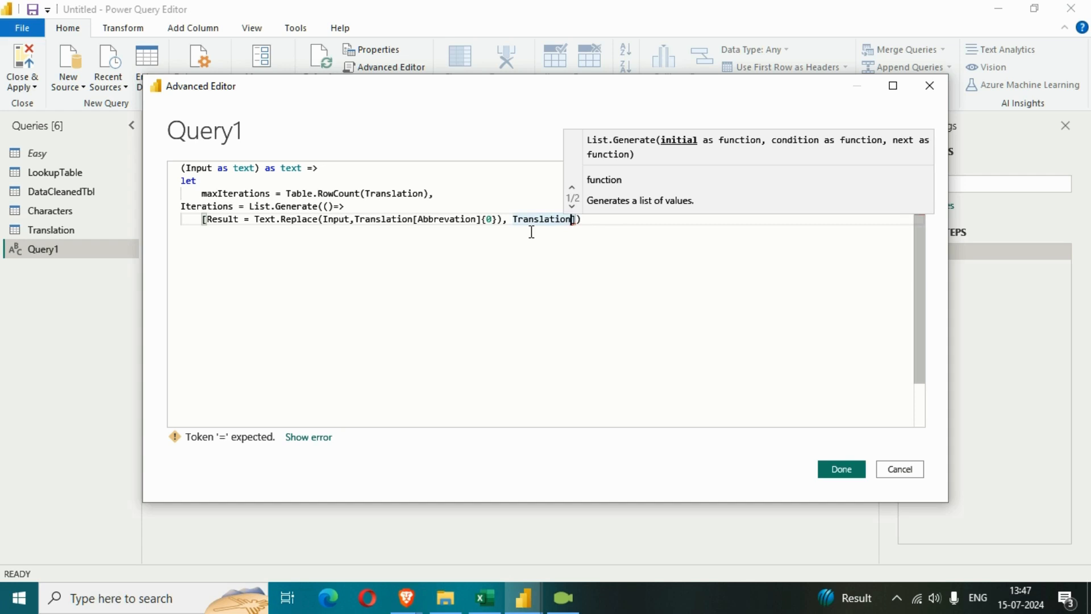
{"action": "type", "text": "[Name]"}
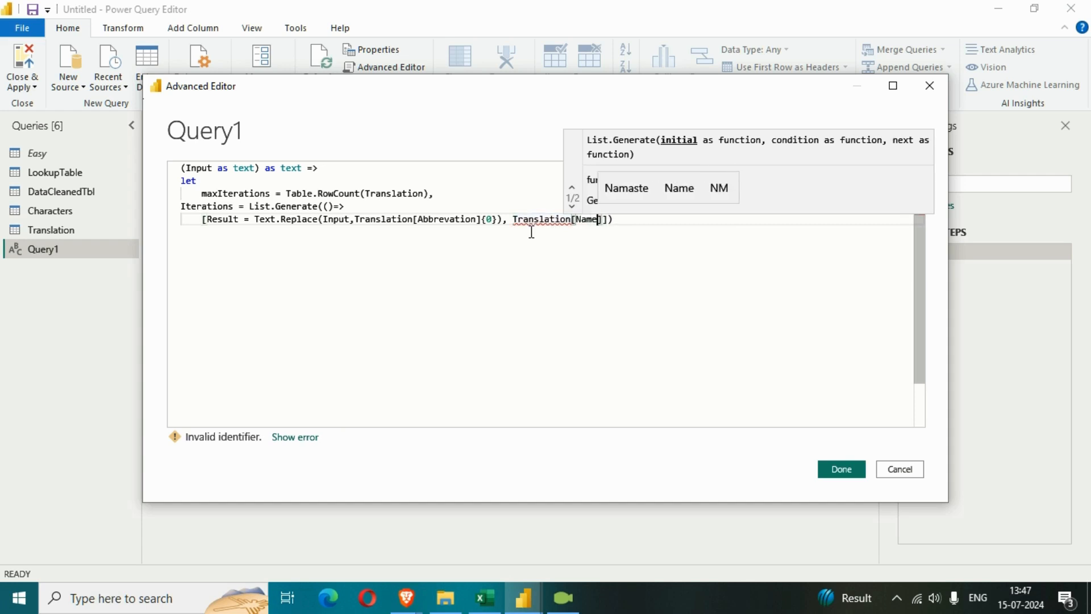
{"action": "type", "text": "{"}
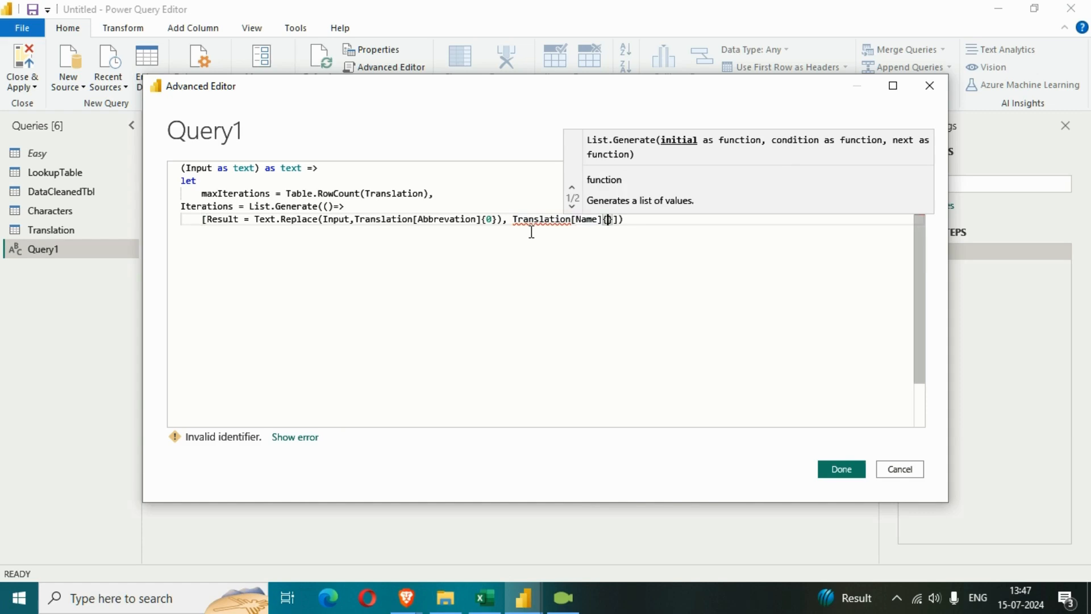
{"action": "type", "text": "0"}
Examine the Translation[Abbrevation] and Translation[Name] references in the Text.Replace line for the misplaced bracket
{"action": "key", "text": "Left"}
{"action": "key", "text": "Left"}
{"action": "key", "text": "Left"}
{"action": "key", "text": "Left"}
{"action": "key", "text": "Left"}
{"action": "key", "text": "Left"}
{"action": "key", "text": "Left"}
{"action": "key", "text": "Left"}
{"action": "key", "text": "Left"}
{"action": "key", "text": "Left"}
{"action": "key", "text": "Left"}
{"action": "key", "text": "Left"}
{"action": "key", "text": "Left"}
{"action": "key", "text": "Left"}
{"action": "key", "text": "Left"}
{"action": "key", "text": "Left"}
{"action": "key", "text": "Left"}
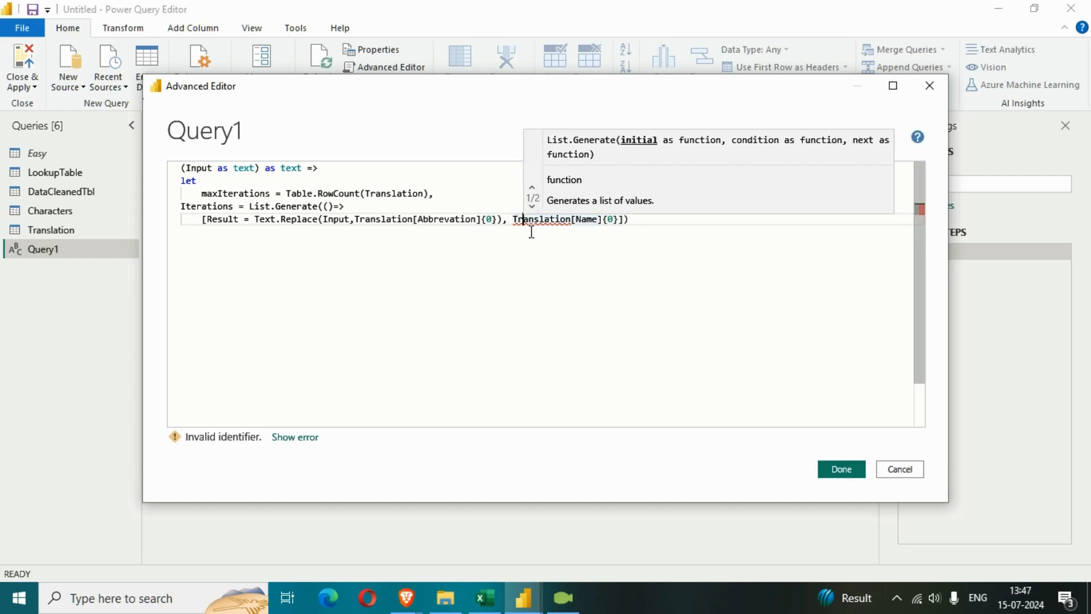
{"action": "key", "text": "Right"}
{"action": "key", "text": "Left"}
{"action": "key", "text": "Left"}
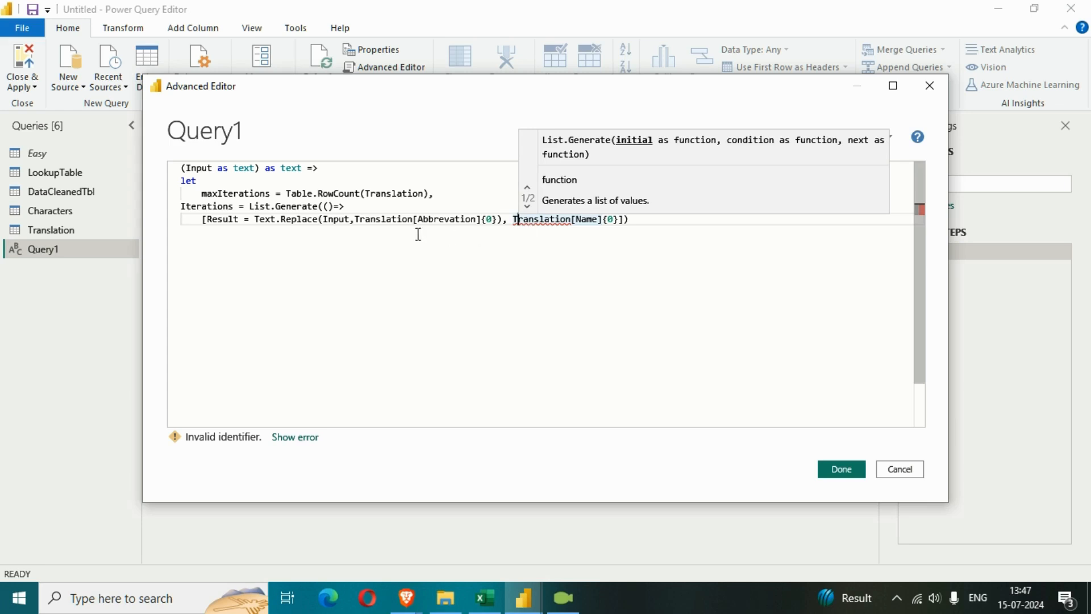
{"action": "left_click_drag", "start_coordinate": [356, 219], "coordinate": [413, 224]}
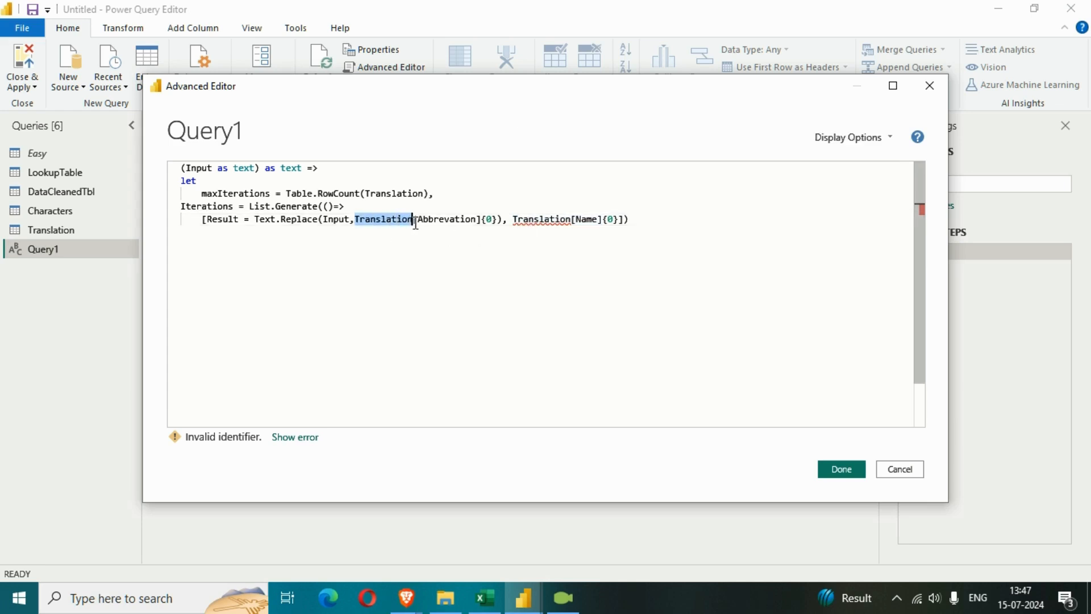
{"action": "left_click_drag", "start_coordinate": [513, 224], "coordinate": [619, 223]}
{"action": "left_click", "coordinate": [569, 226]}
{"action": "left_click", "coordinate": [583, 253]}
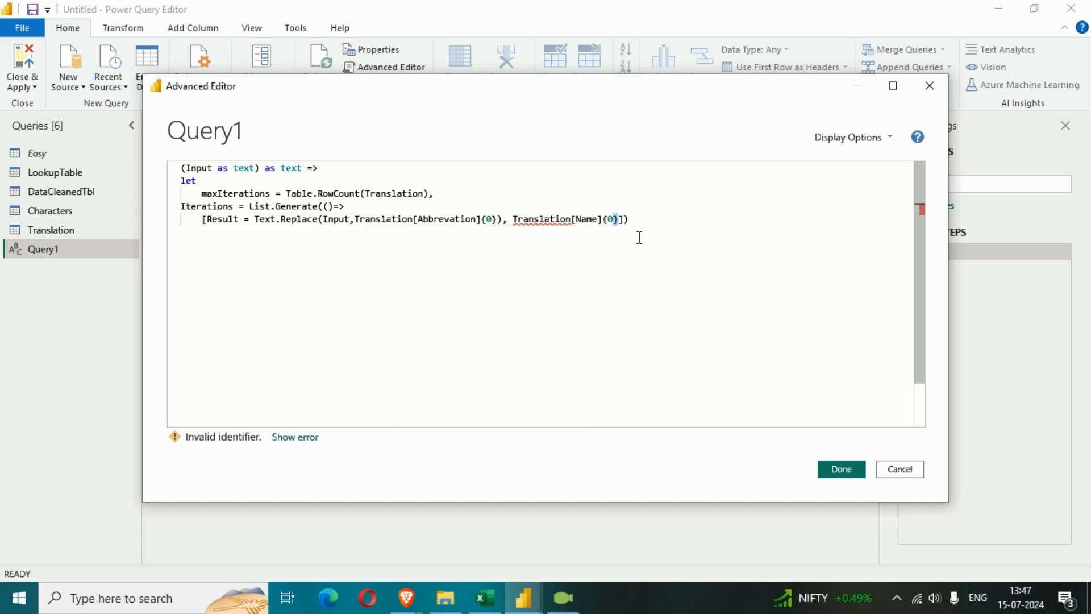
Remove the closing parenthesis that follows Translation[Abbrevation]{0} in the Text.Replace call
{"action": "key", "text": "Left"}
{"action": "key", "text": "Left"}
{"action": "key", "text": "Left"}
{"action": "key", "text": "Left"}
{"action": "key", "text": "Left"}
{"action": "key", "text": "Left"}
{"action": "key", "text": "Left"}
{"action": "key", "text": "Left"}
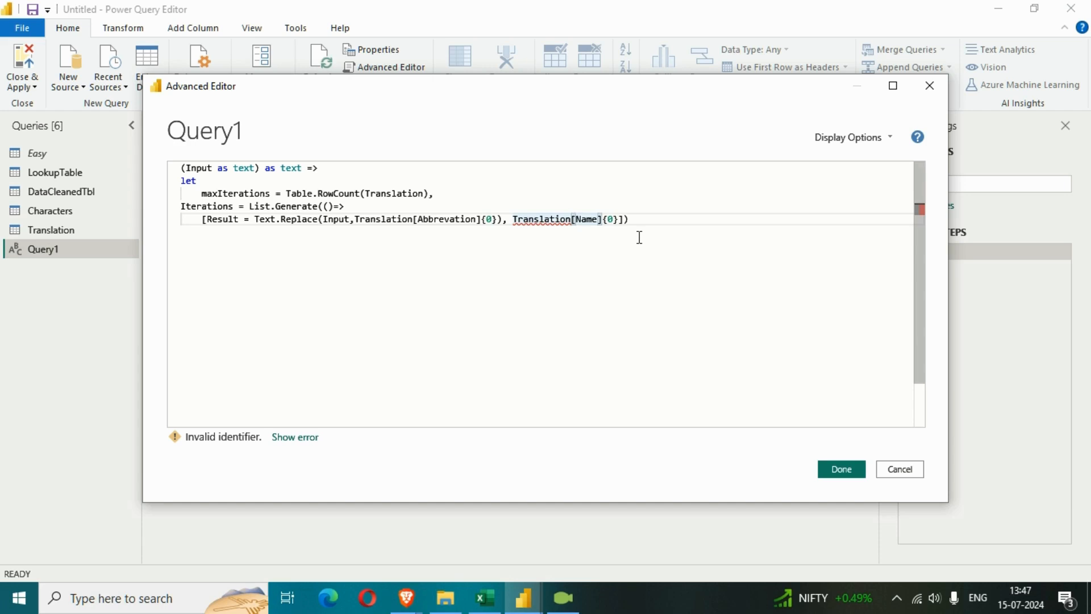
{"action": "key", "text": "Left"}
{"action": "key", "text": "Left"}
{"action": "key", "text": "Left"}
{"action": "key", "text": "Left"}
{"action": "key", "text": "Left"}
{"action": "key", "text": "Left"}
{"action": "key", "text": "Left"}
{"action": "key", "text": "Left"}
{"action": "key", "text": "Left"}
{"action": "key", "text": "Left"}
{"action": "key", "text": "Left"}
{"action": "key", "text": "Left"}
{"action": "key", "text": "Left"}
{"action": "key", "text": "Left"}
{"action": "key", "text": "BackSpace"}
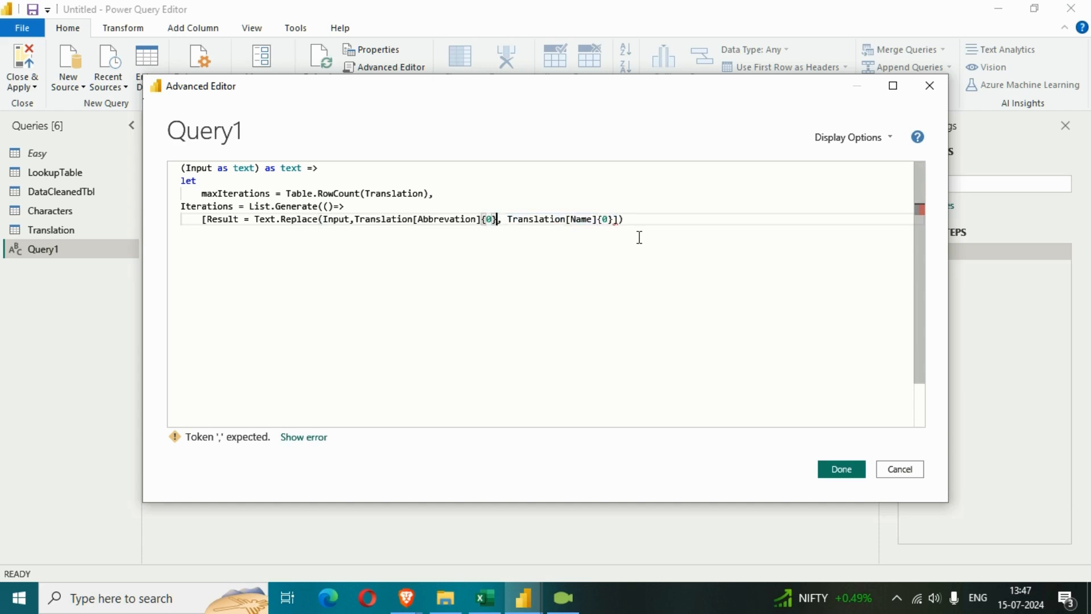
Close the Text.Replace call with a parenthesis after Translation[Name]{0}
{"action": "key", "text": "Right"}
{"action": "key", "text": "Right"}
{"action": "key", "text": "Right"}
{"action": "key", "text": "Right"}
{"action": "key", "text": "Right"}
{"action": "key", "text": "Right"}
{"action": "key", "text": "Right"}
{"action": "key", "text": "Right"}
{"action": "key", "text": "Right"}
{"action": "key", "text": "Right"}
{"action": "key", "text": "Right"}
{"action": "key", "text": "Right"}
{"action": "key", "text": "Right"}
{"action": "key", "text": "Right"}
{"action": "key", "text": "Right"}
{"action": "key", "text": "Right"}
{"action": "key", "text": "Right"}
{"action": "key", "text": "Right"}
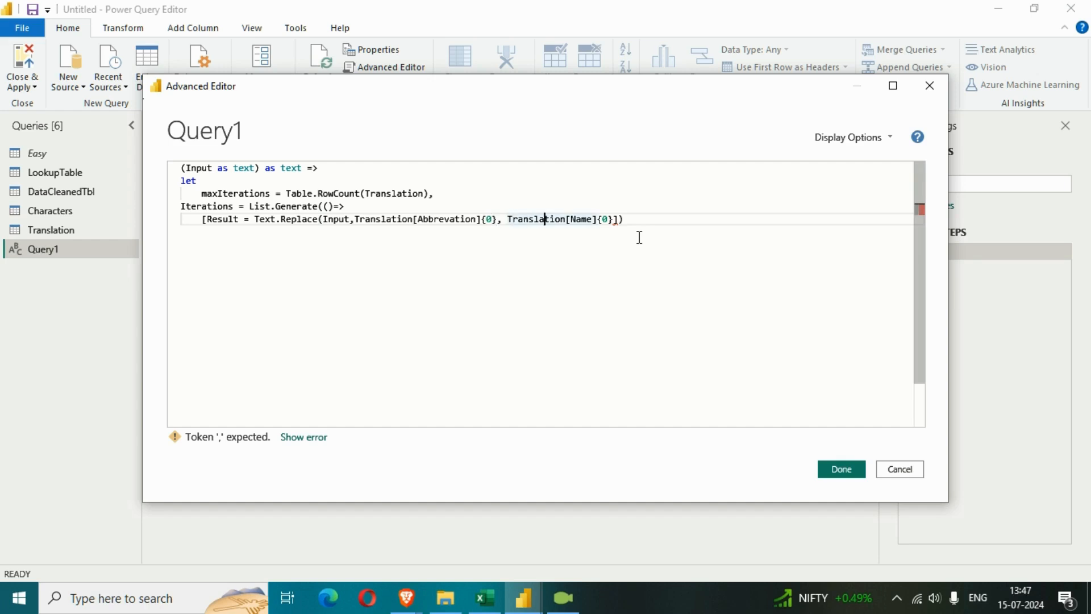
{"action": "key", "text": "Right"}
{"action": "key", "text": "Right"}
{"action": "key", "text": "Right"}
{"action": "key", "text": "Right"}
{"action": "type", "text": ")"}
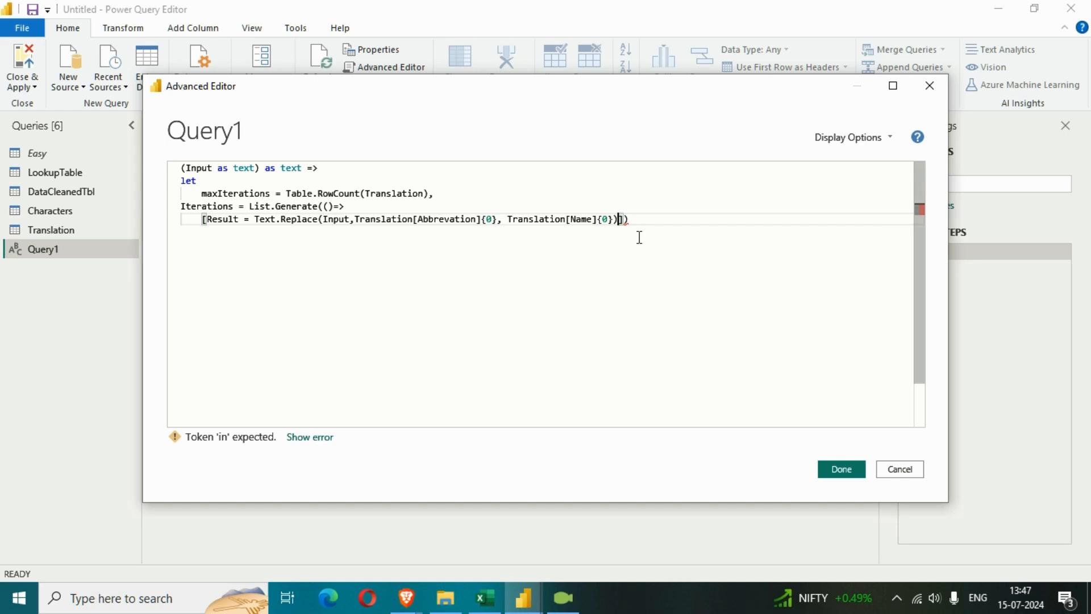
{"action": "type", "text": ", "}
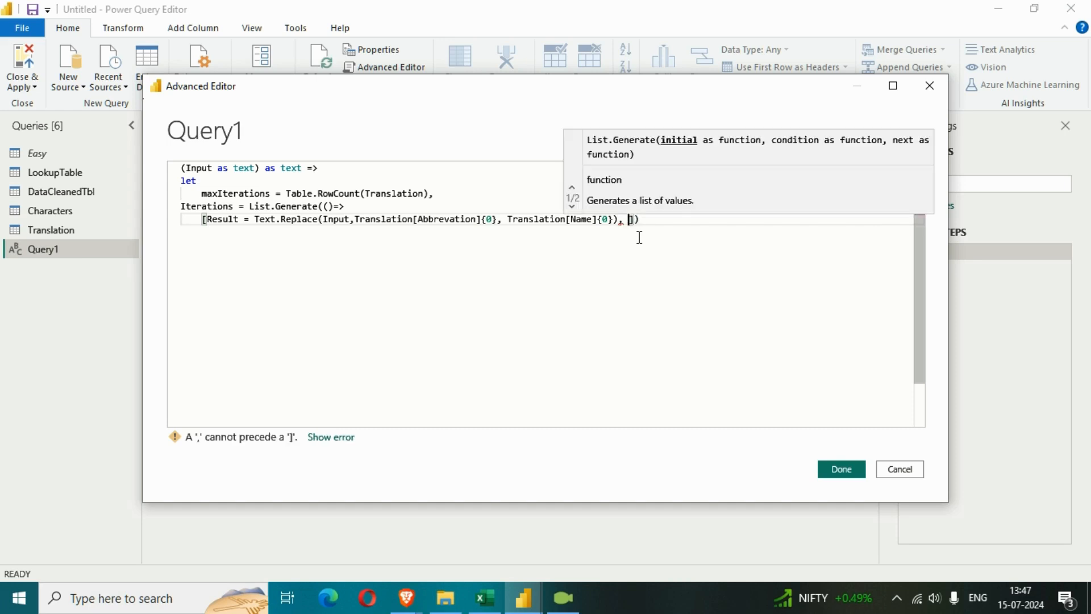
{"action": "type", "text": "counter"}
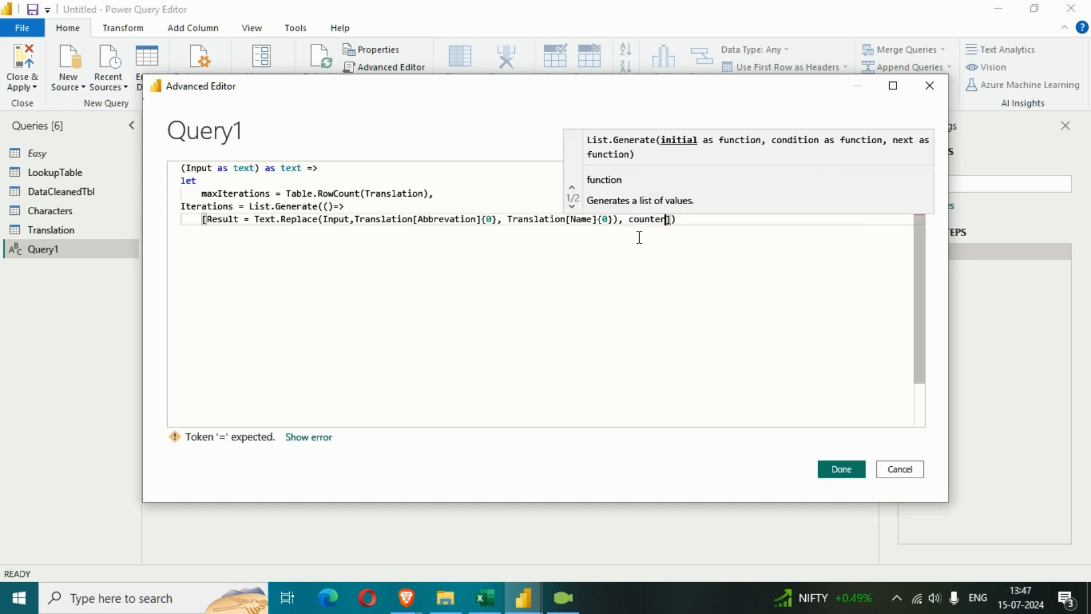
{"action": "type", "text": " = 0"}
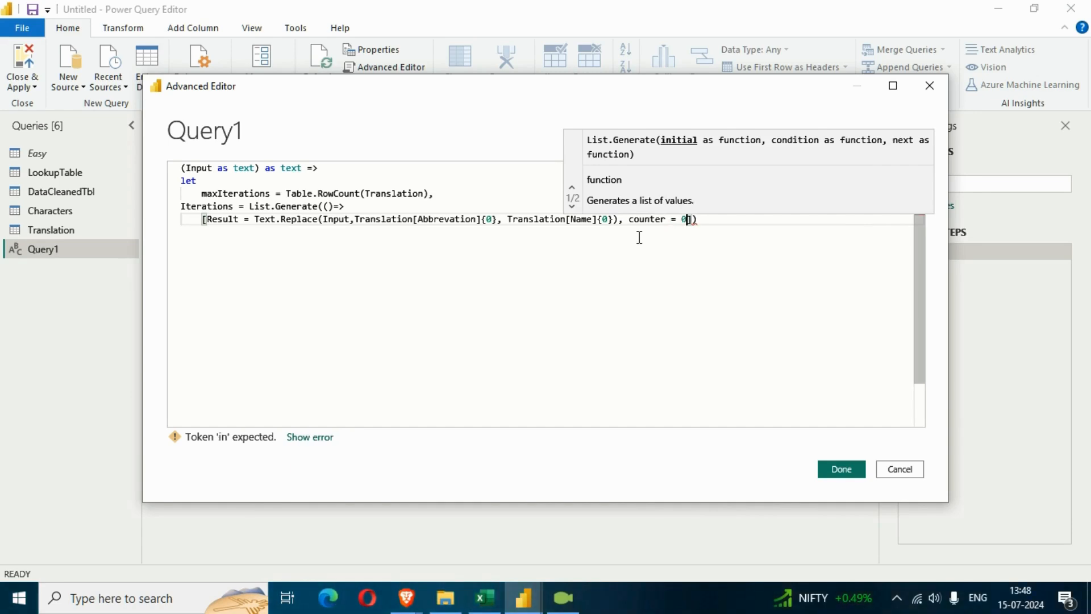
Add a second field, counter = 0, to the initial record of List.Generate after the Result field
{"action": "key", "text": "Right"}
{"action": "key", "text": "Left"}
{"action": "key", "text": "Right"}
Add the List.Generate condition each[counter]<maxIterations on a new line after the initial record
{"action": "type", "text": ","}
{"action": "key", "text": "Return"}
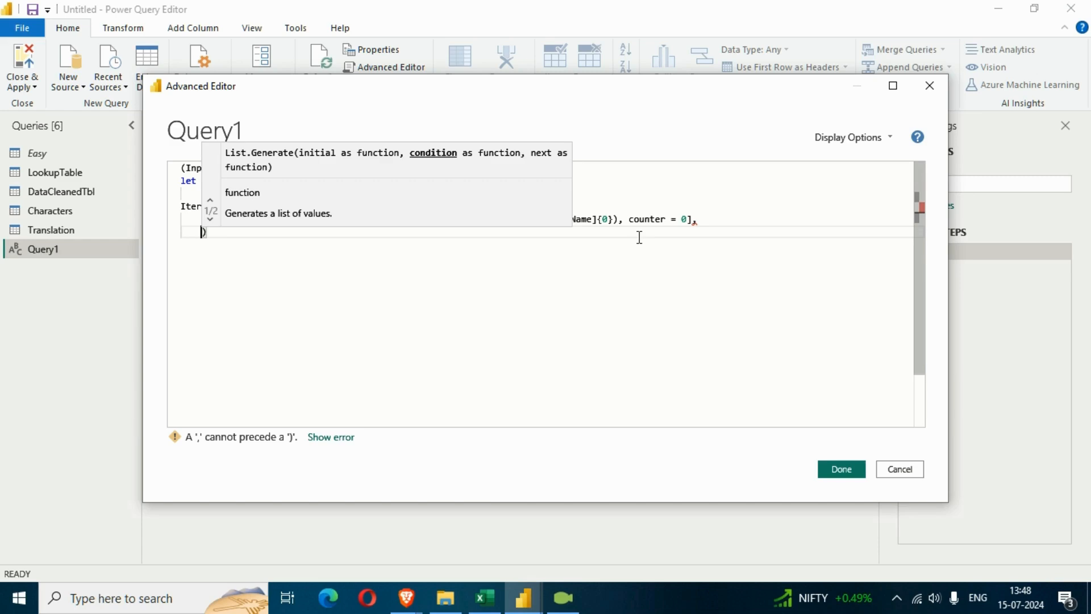
{"action": "type", "text": "each["}
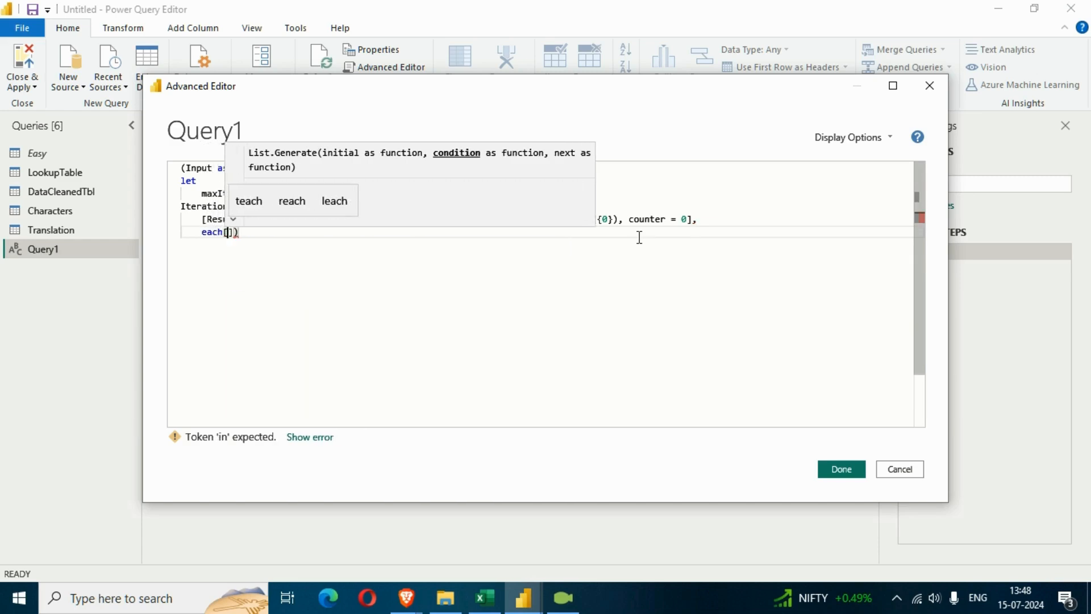
{"action": "type", "text": "counter"}
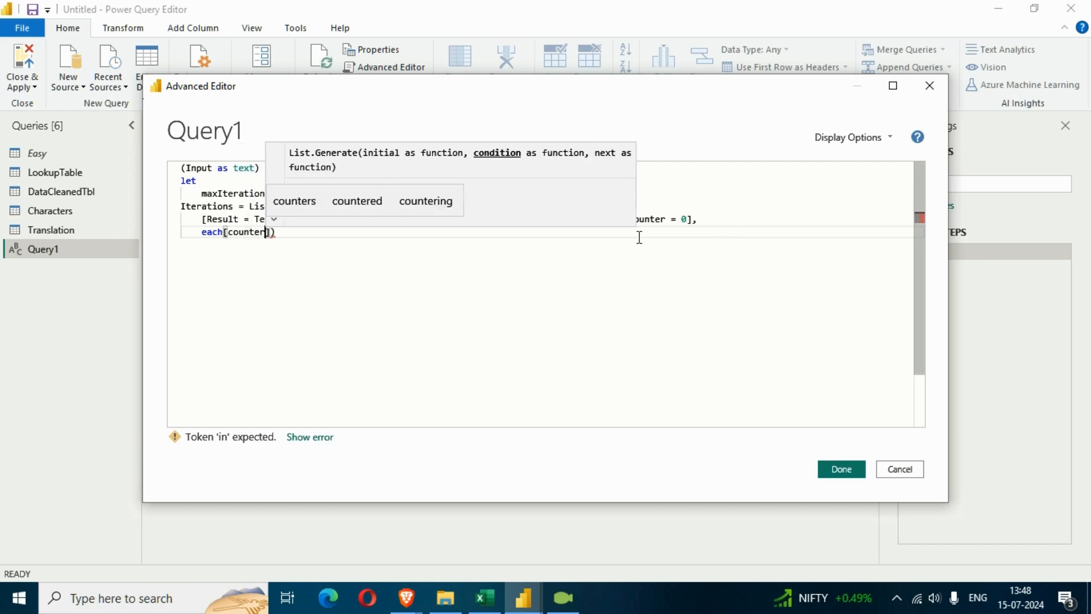
{"action": "type", "text": "]"}
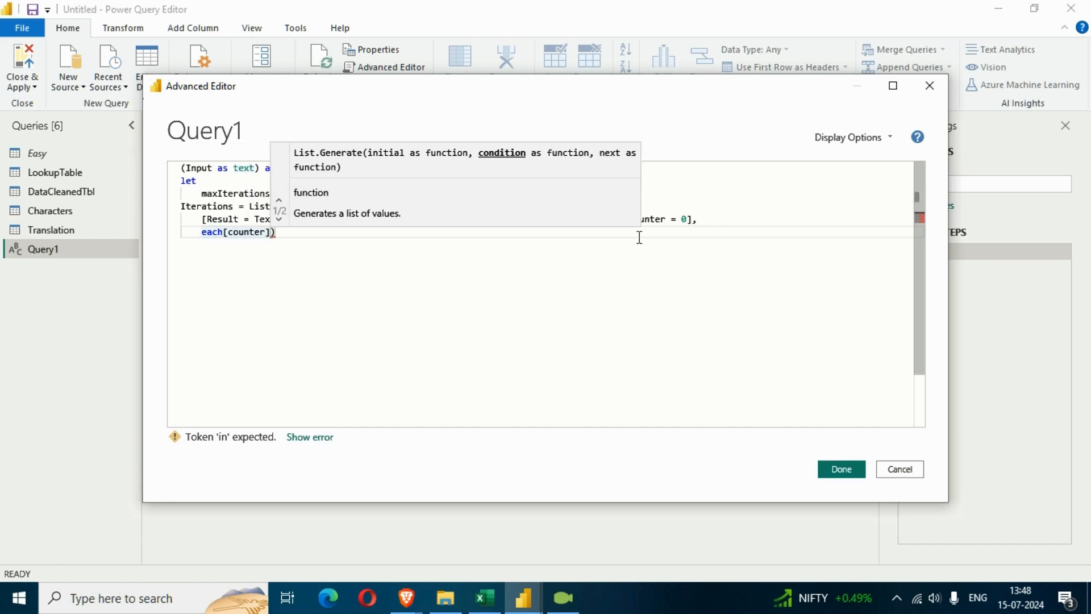
{"action": "type", "text": "<max"}
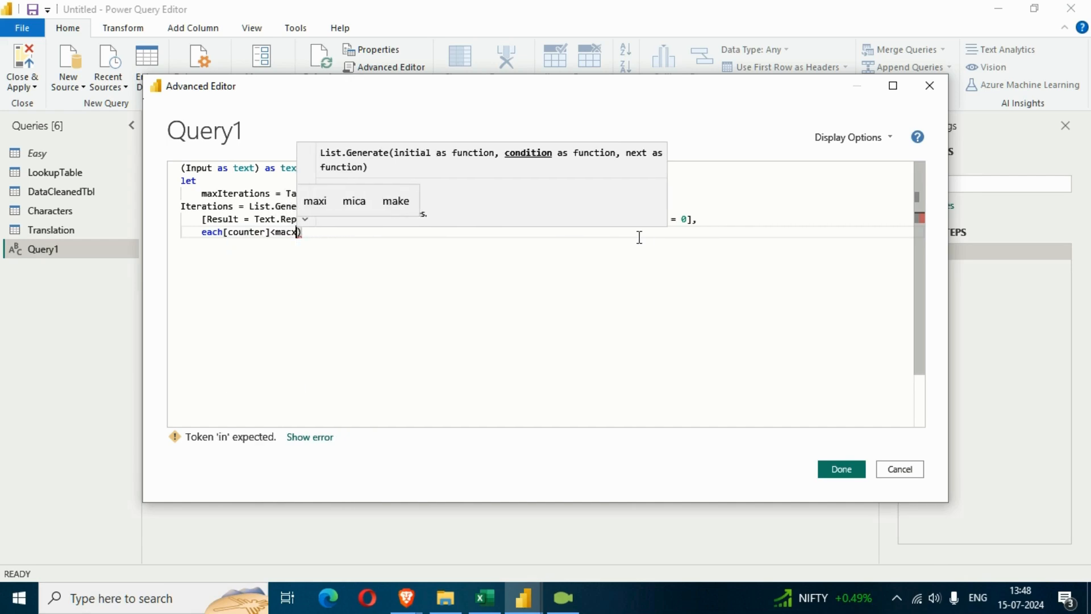
{"action": "key", "text": "Tab"}
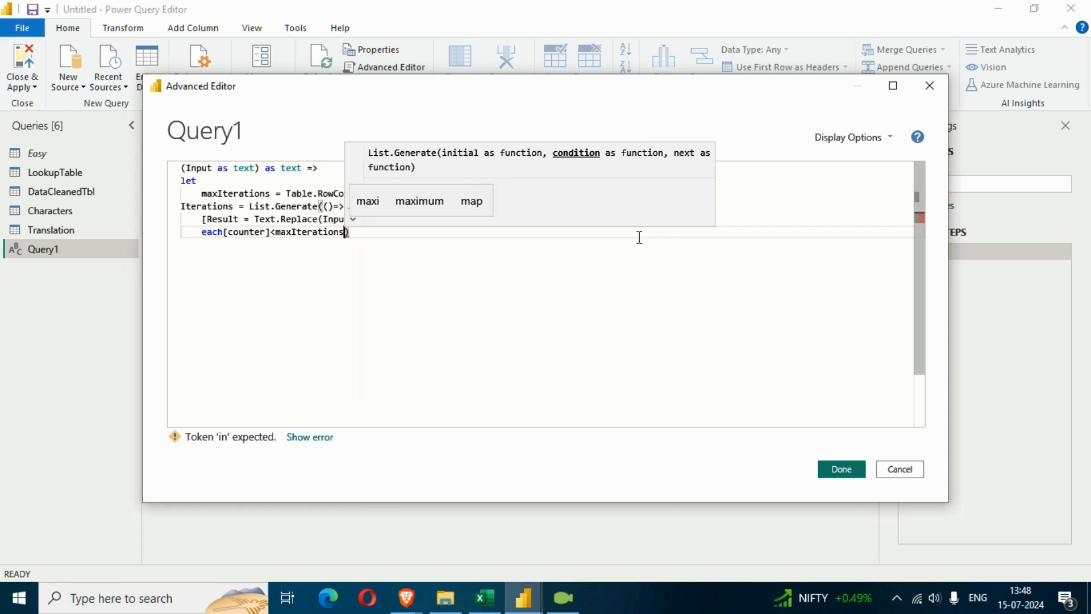
{"action": "key", "text": "Right"}
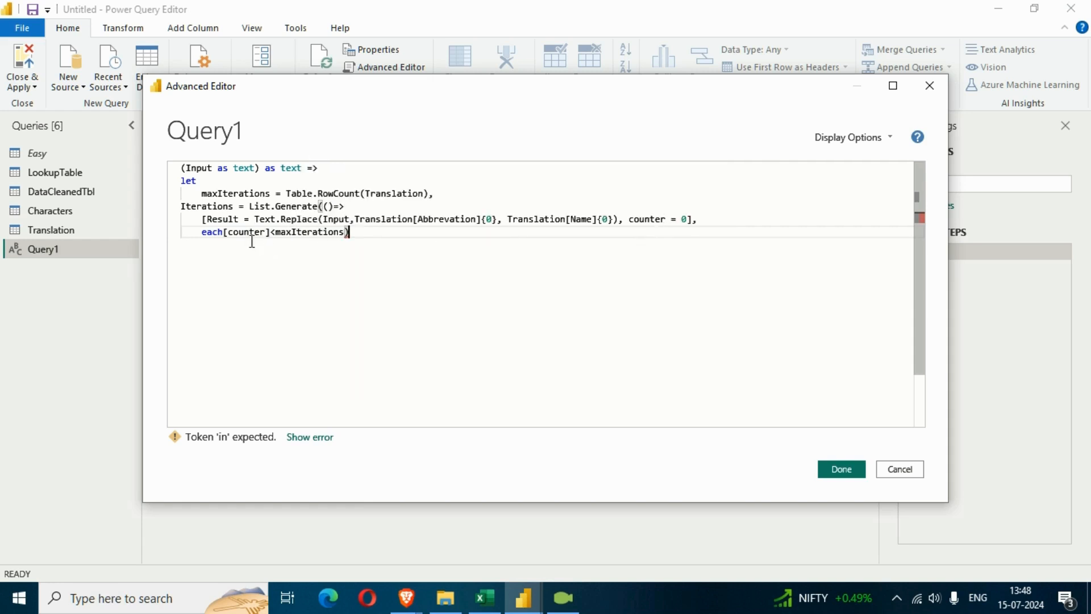
Start the next-value function of List.Generate on a new line after the condition, as an each record with a Result field
{"action": "mouse_move", "coordinate": [343, 234]}
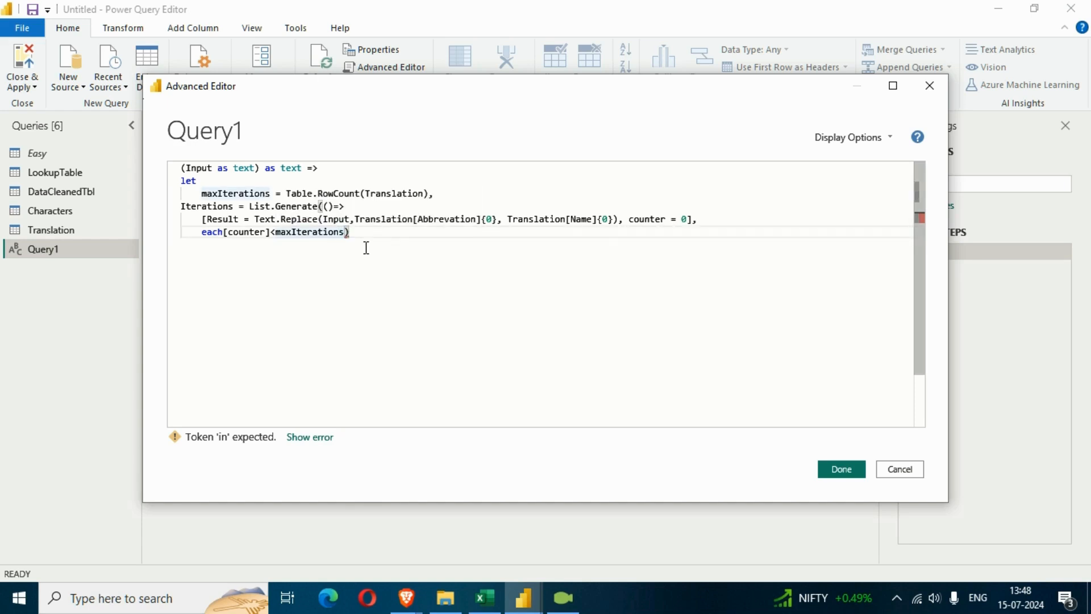
{"action": "type", "text": ","}
{"action": "key", "text": "Return"}
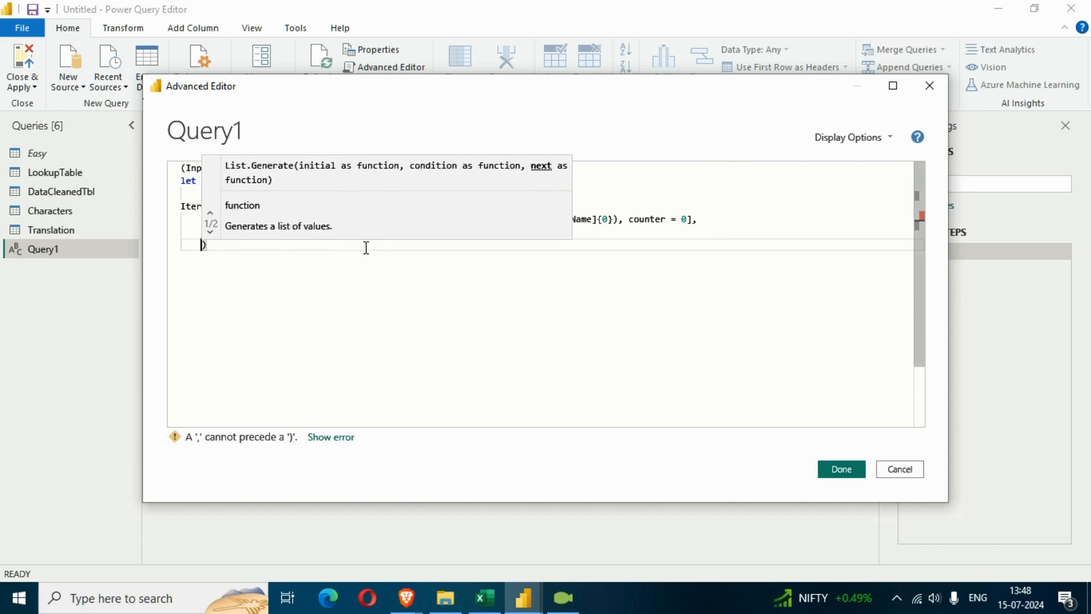
{"action": "type", "text": "each"}
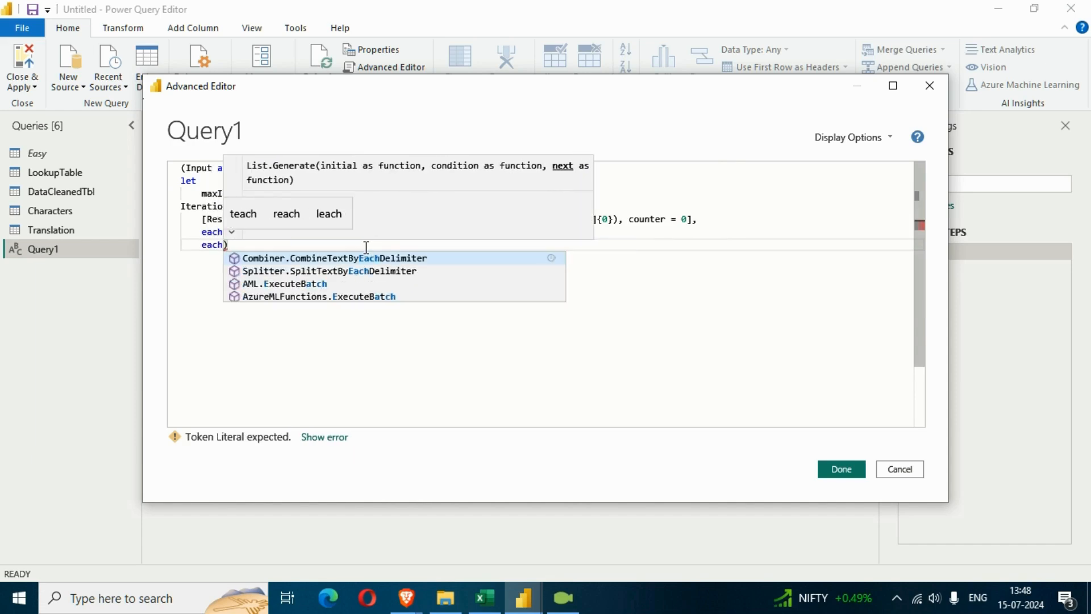
{"action": "type", "text": "[Res"}
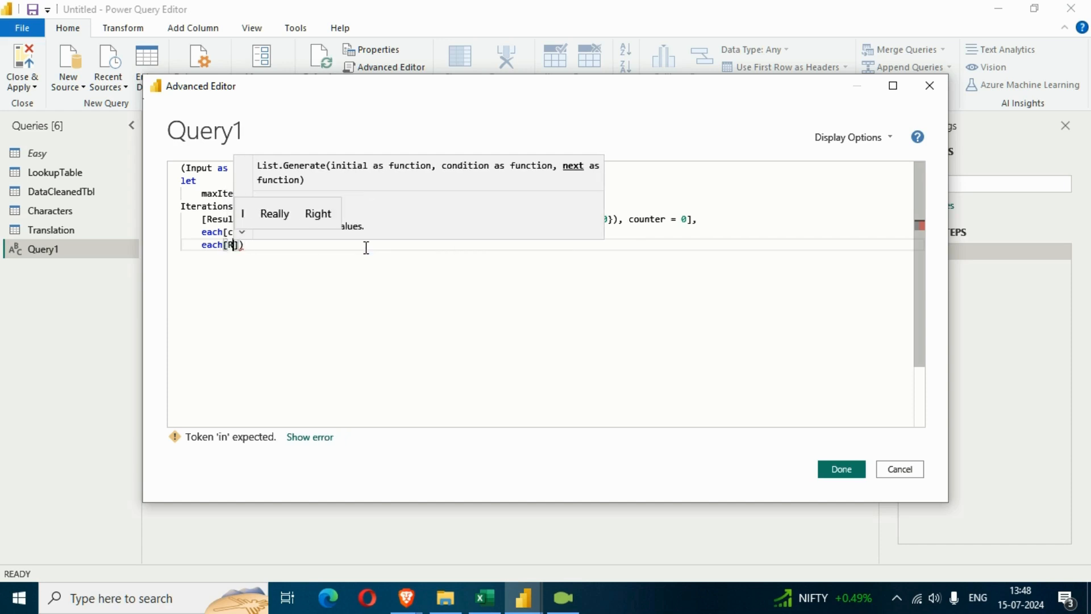
{"action": "type", "text": "ult"}
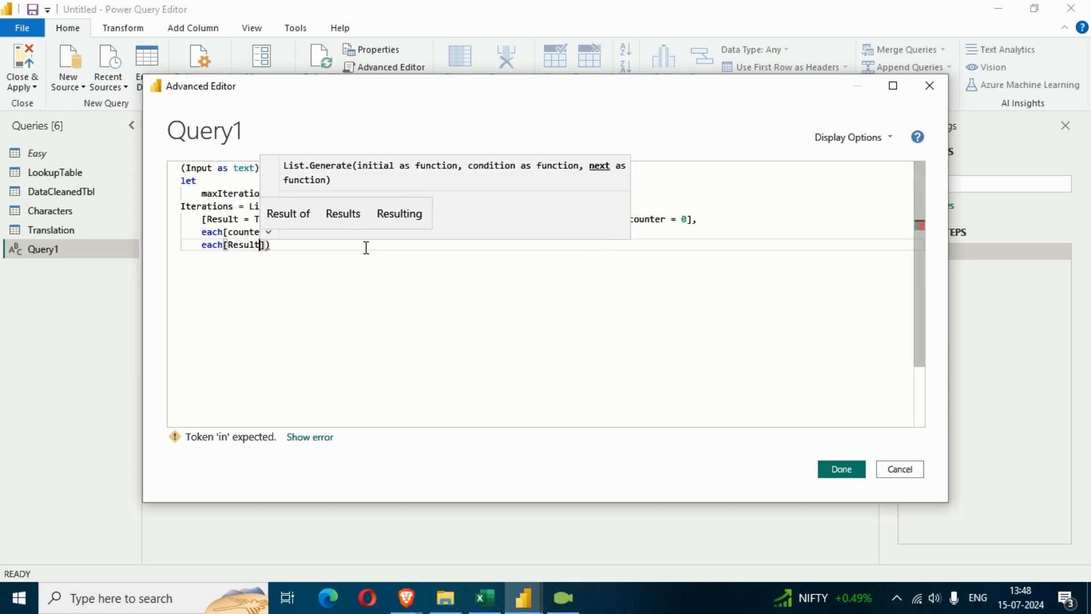
{"action": "type", "text": " = "}
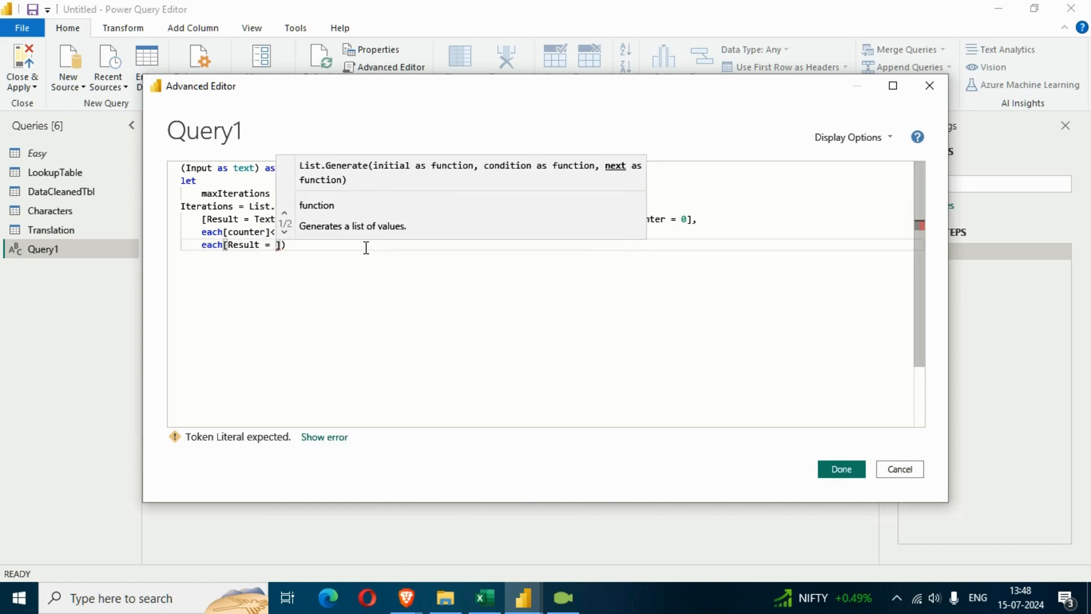
{"action": "type", "text": "Text.Replace"}
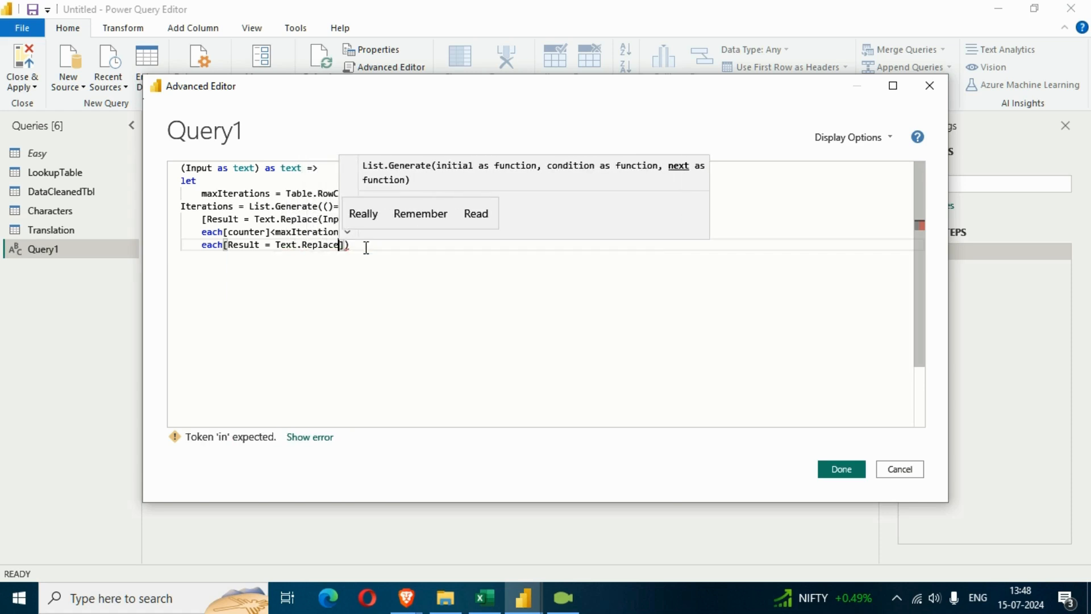
{"action": "type", "text": "("}
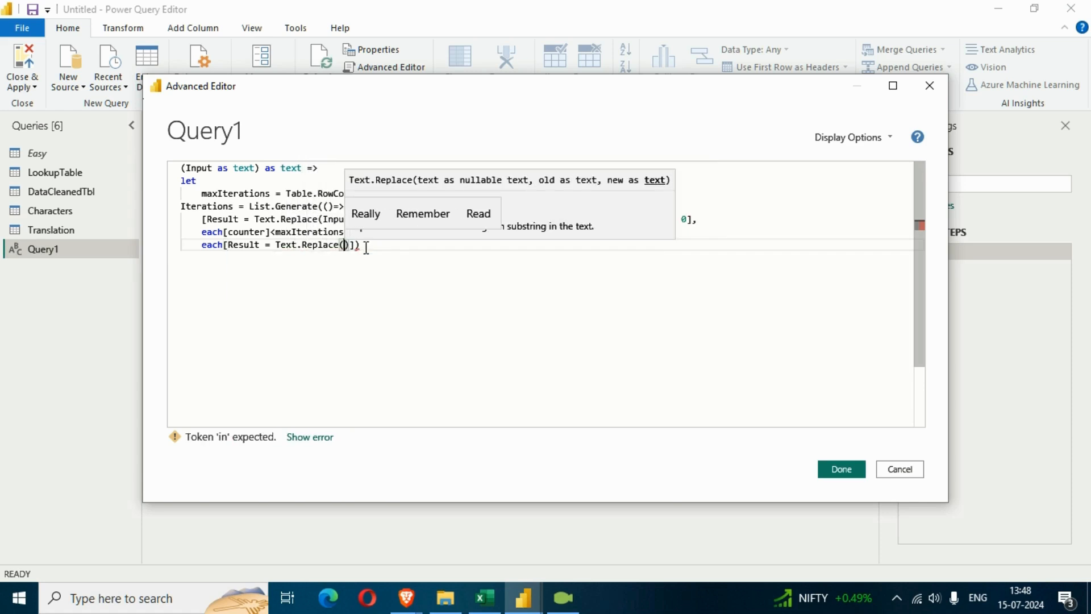
{"action": "type", "text": "[Resul"}
Assign Text.Replace to the new Result field, with [Result] as its first argument
{"action": "key", "text": "BackSpace"}
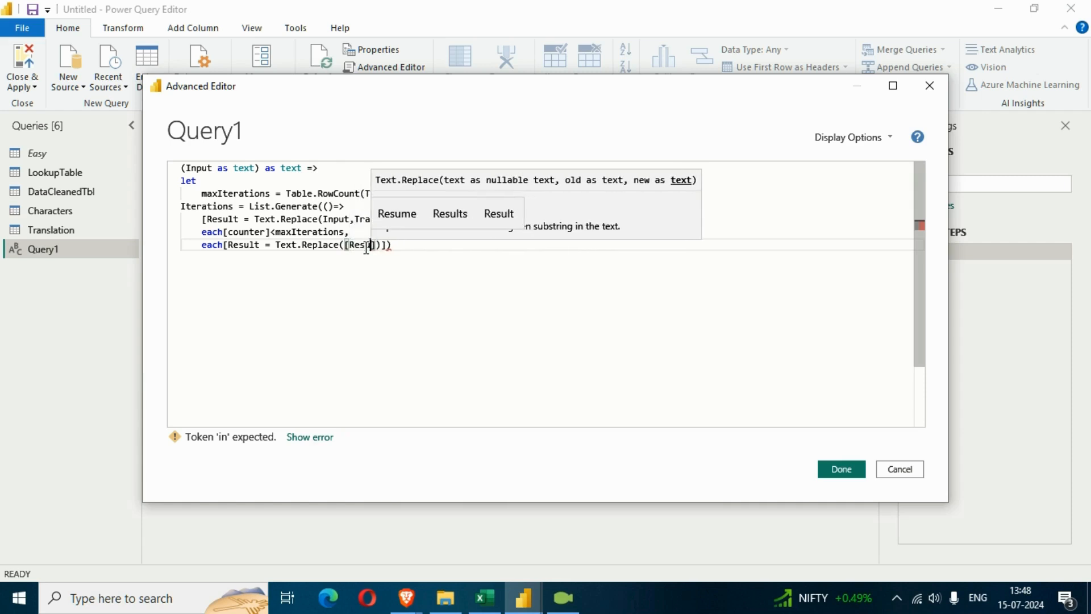
{"action": "type", "text": "lt"}
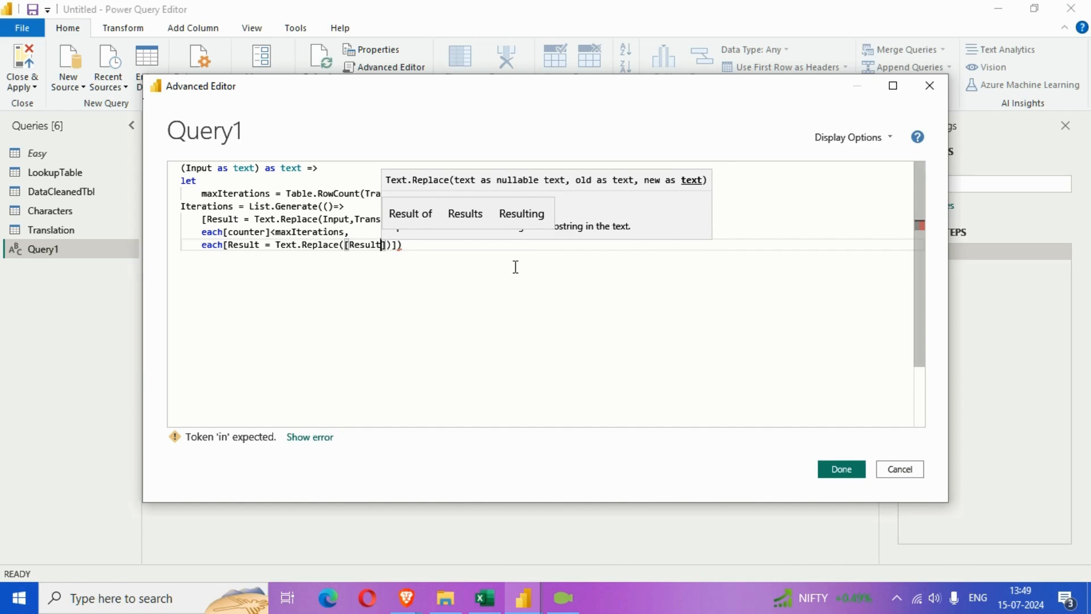
{"action": "type", "text": "]"}
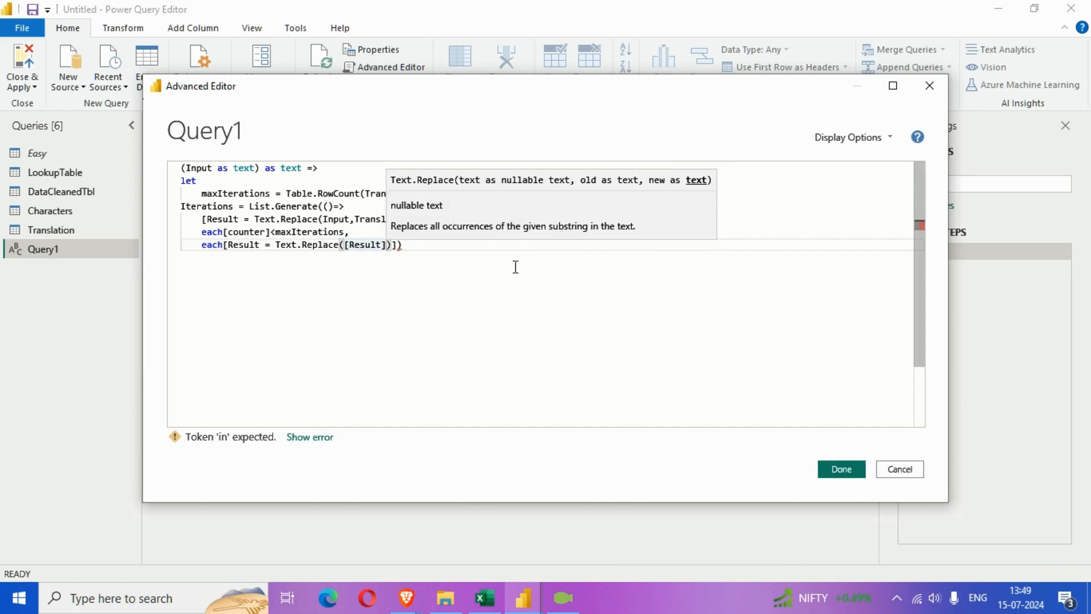
{"action": "type", "text": ", Tra"}
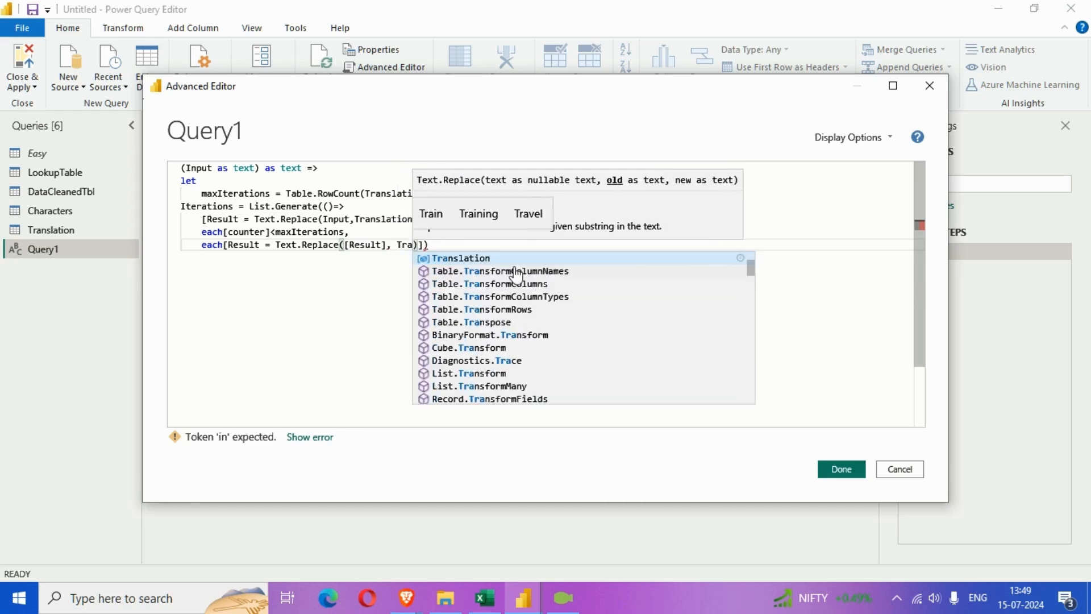
Add Translation[Abbrevation]{counter} as the second argument of the new Text.Replace call
{"action": "key", "text": "Tab"}
{"action": "type", "text": "["}
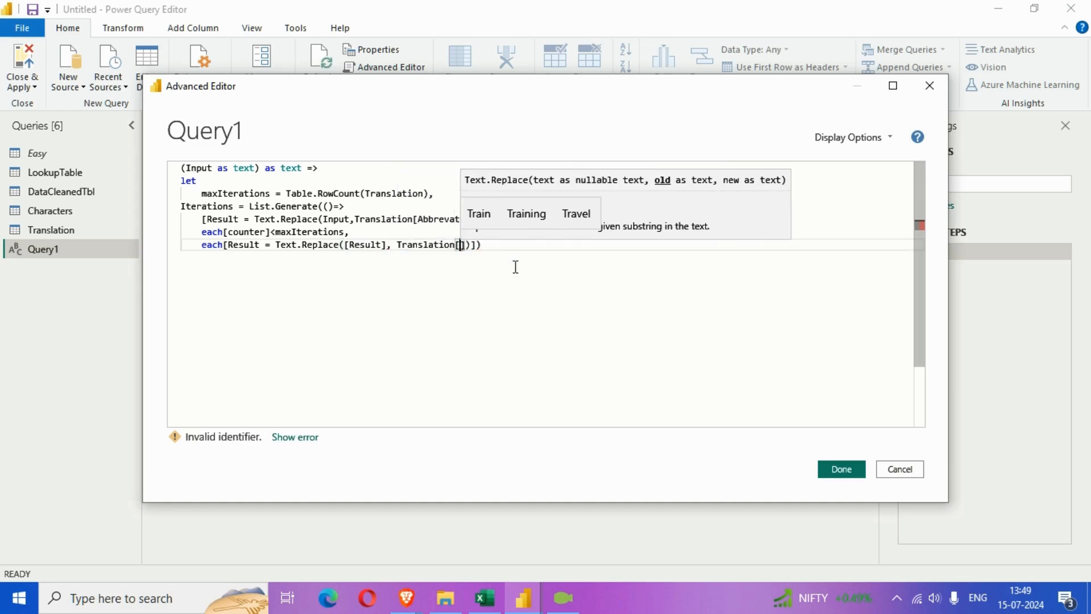
{"action": "type", "text": "Abbrev"}
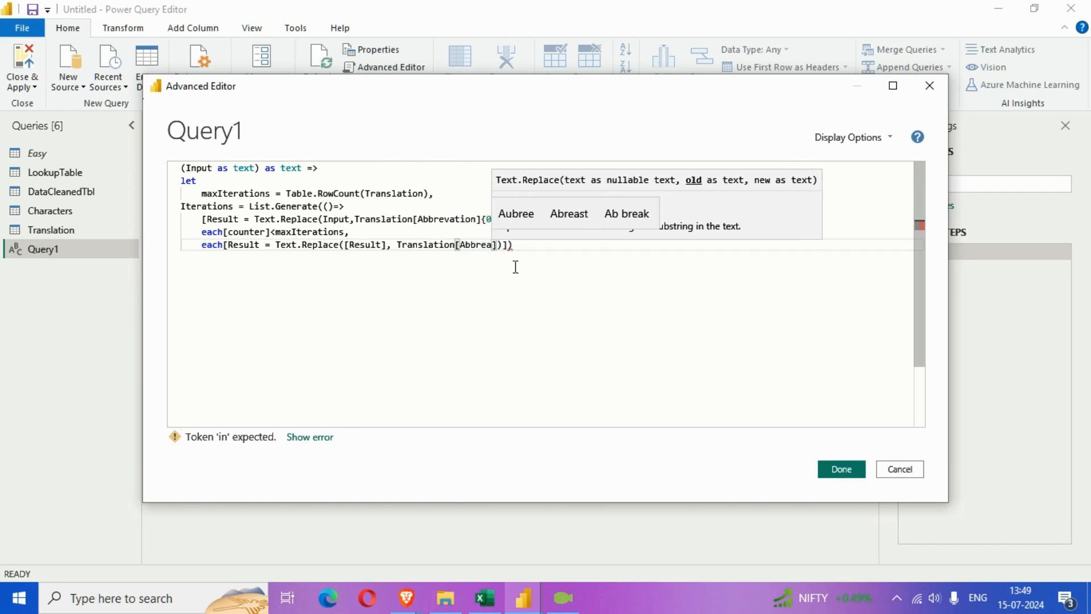
{"action": "type", "text": "ation"}
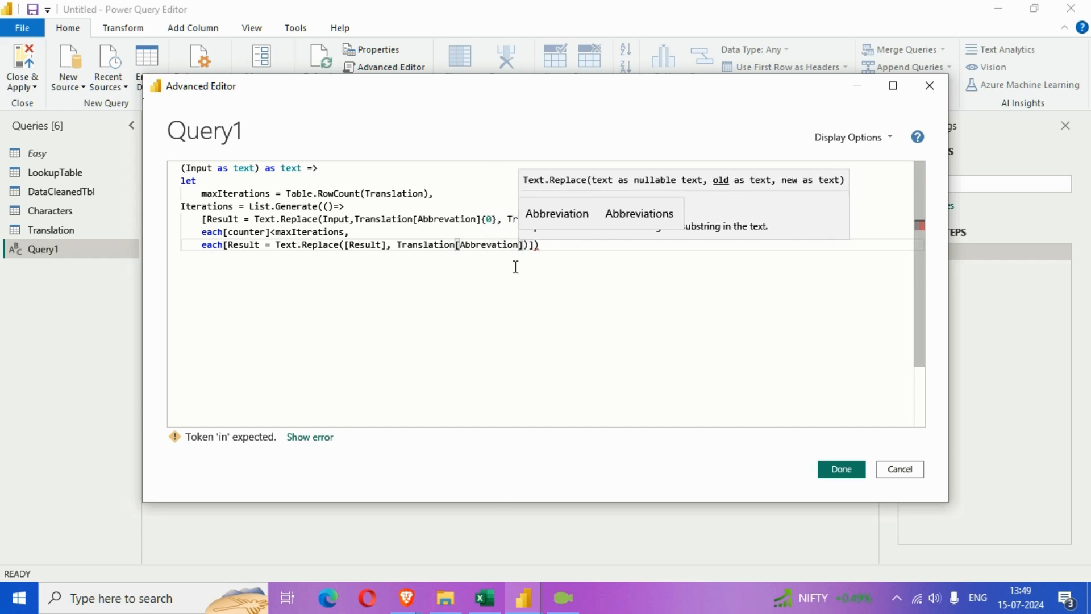
{"action": "key", "text": "Right"}
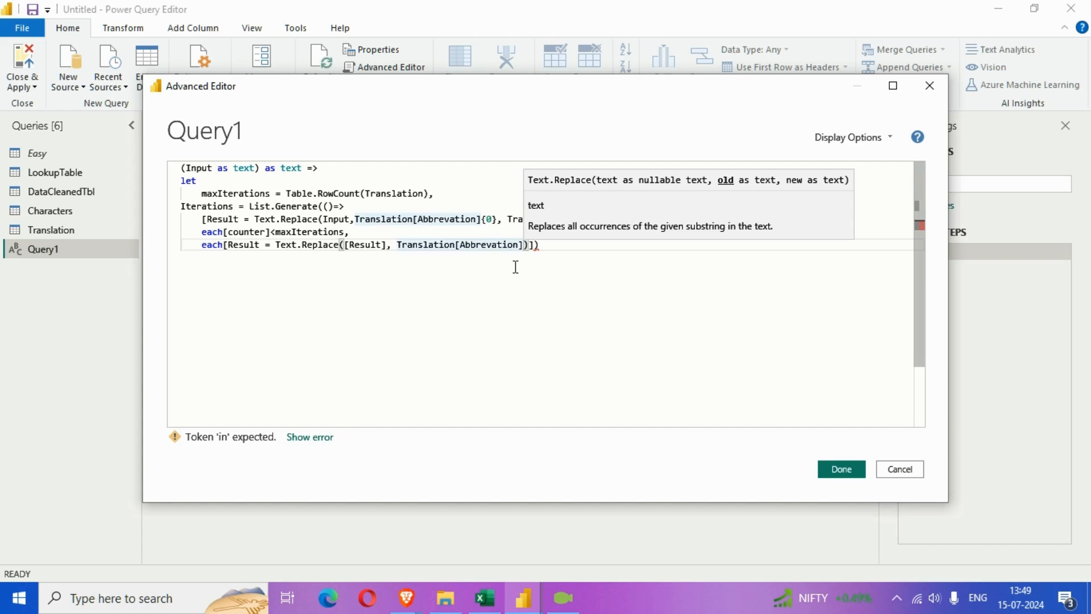
{"action": "type", "text": "{cou"}
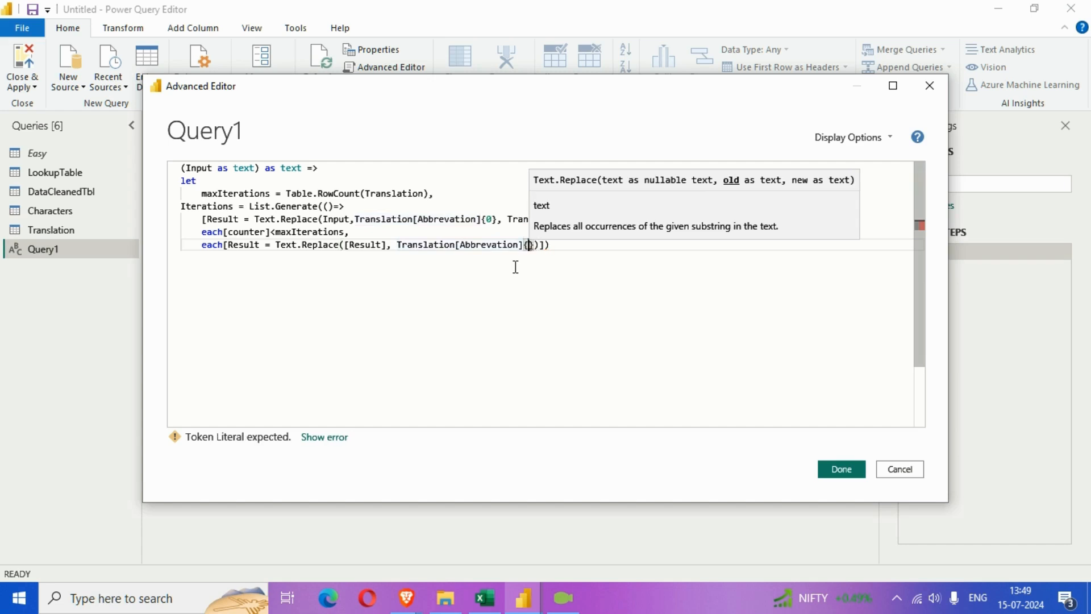
{"action": "type", "text": "nter"}
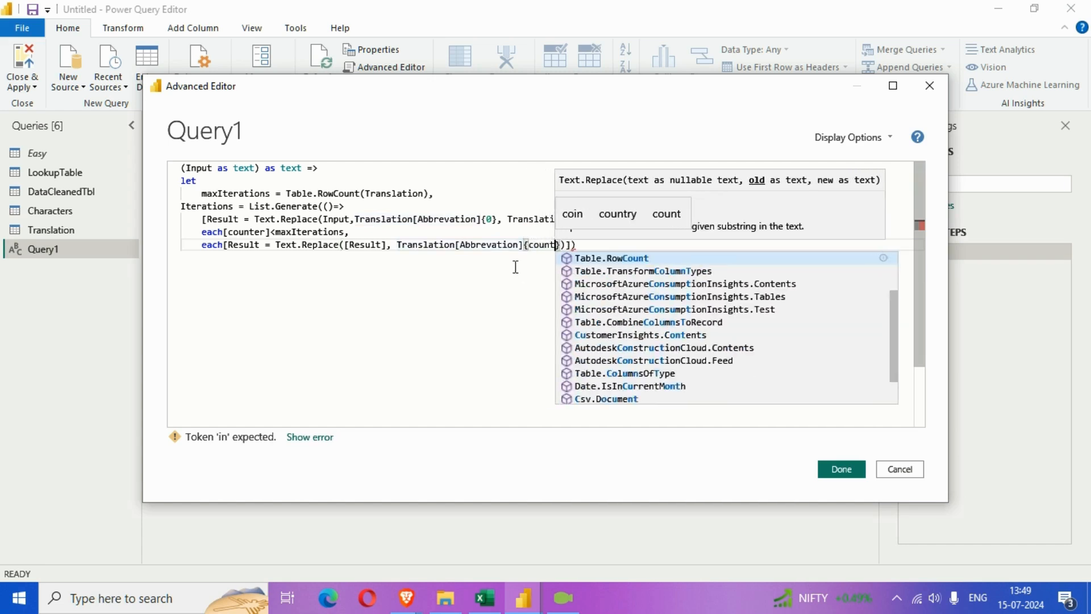
{"action": "key", "text": "Right"}
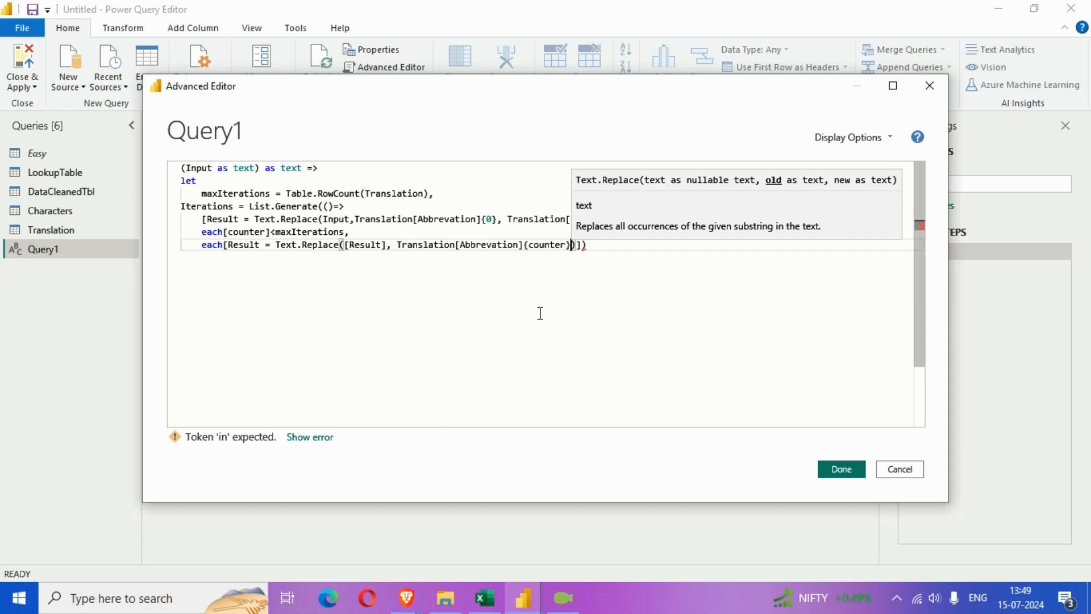
Reuse a copy of Translation[Abbrevation]{counter} as the third Text.Replace argument, changing its column to Name
{"action": "type", "text": ","}
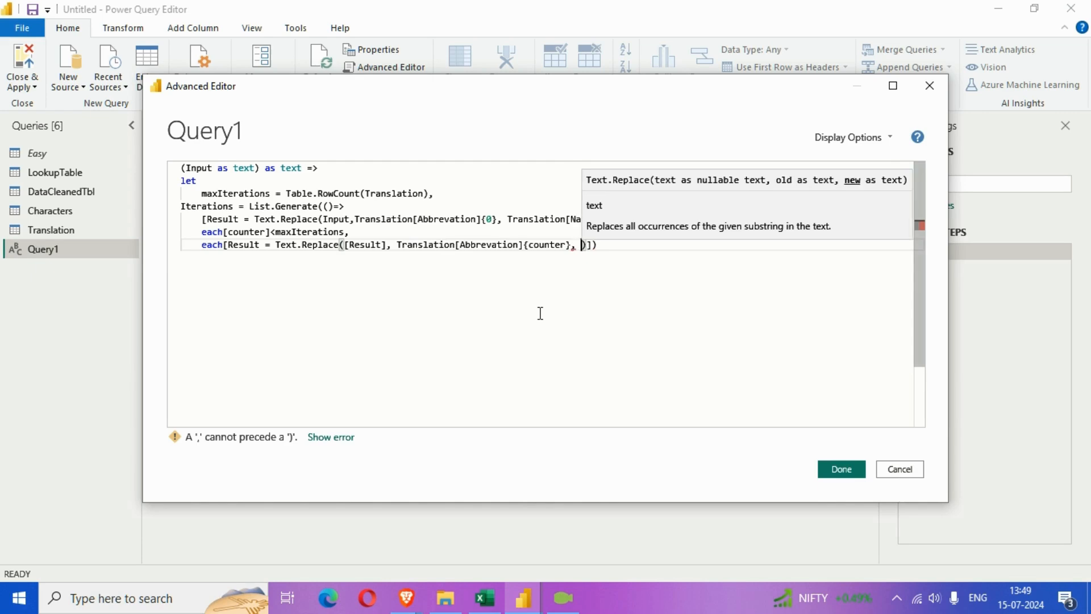
{"action": "left_click_drag", "start_coordinate": [397, 244], "coordinate": [571, 246]}
{"action": "key", "text": "ctrl+c"}
{"action": "left_click", "coordinate": [585, 245]}
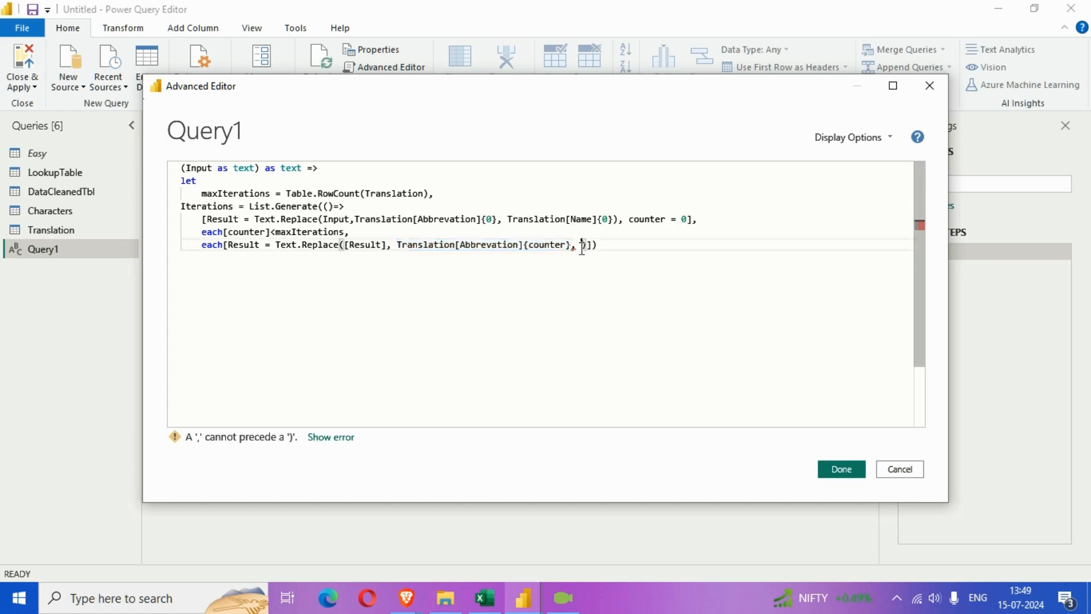
{"action": "key", "text": "ctrl+v"}
{"action": "left_click_drag", "start_coordinate": [703, 245], "coordinate": [647, 246]}
{"action": "type", "text": "Name"}
Add the field counter = [counter]+1 on a new line of the next-value record, after the Result field
{"action": "key", "text": "End"}
{"action": "key", "text": "Left"}
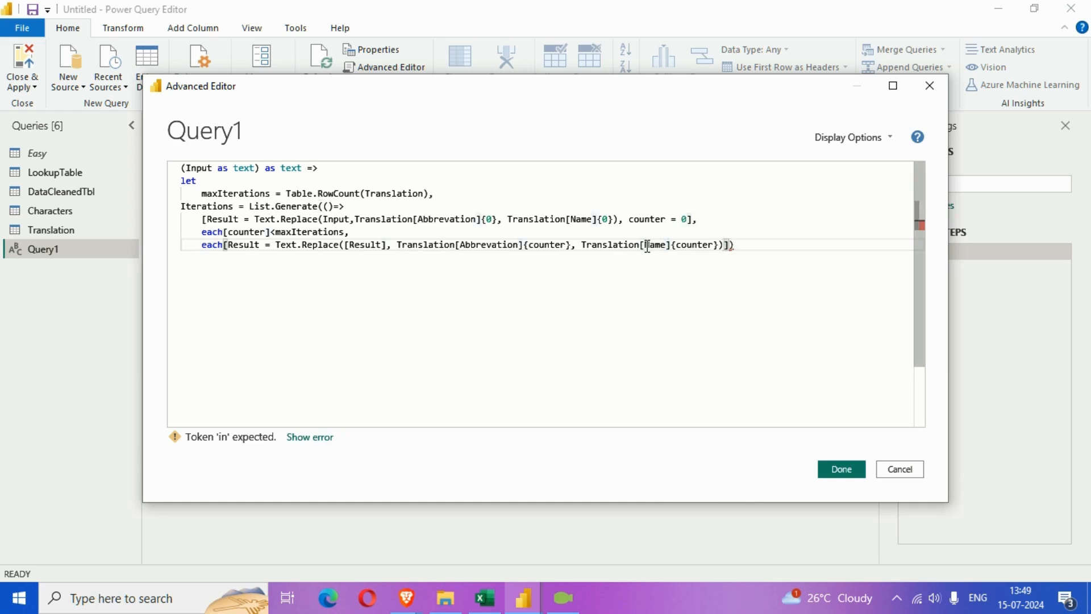
{"action": "type", "text": ","}
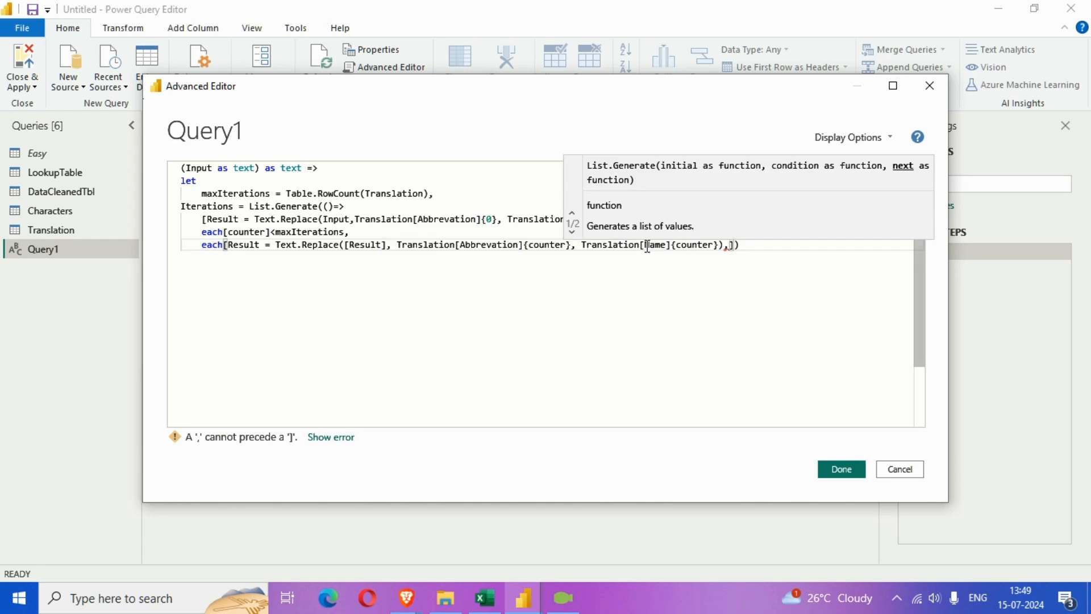
{"action": "key", "text": "Return"}
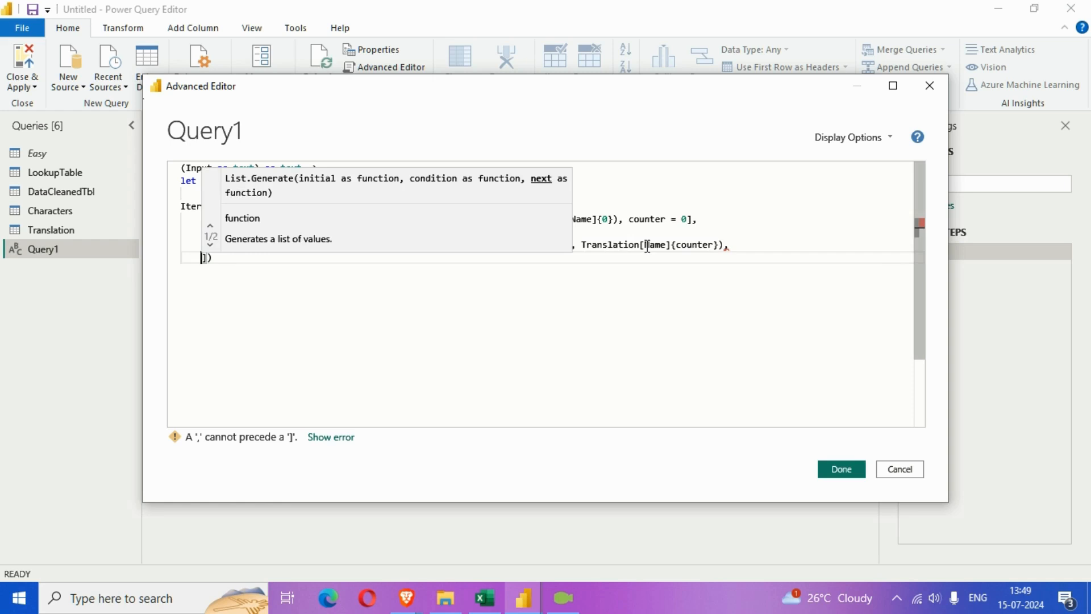
{"action": "type", "text": "counter ="}
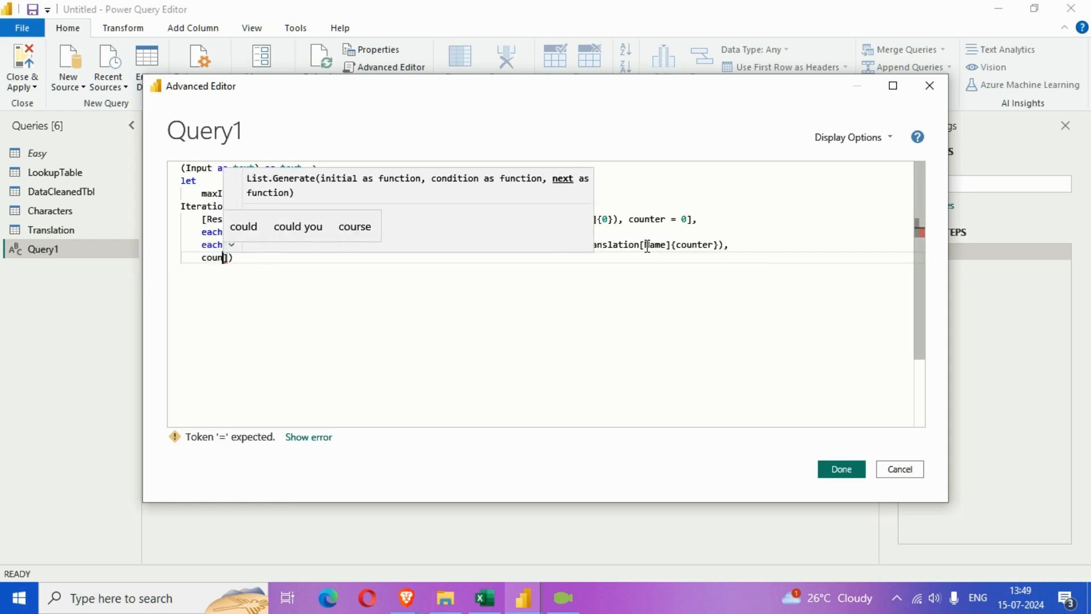
{"action": "type", "text": " [counter"}
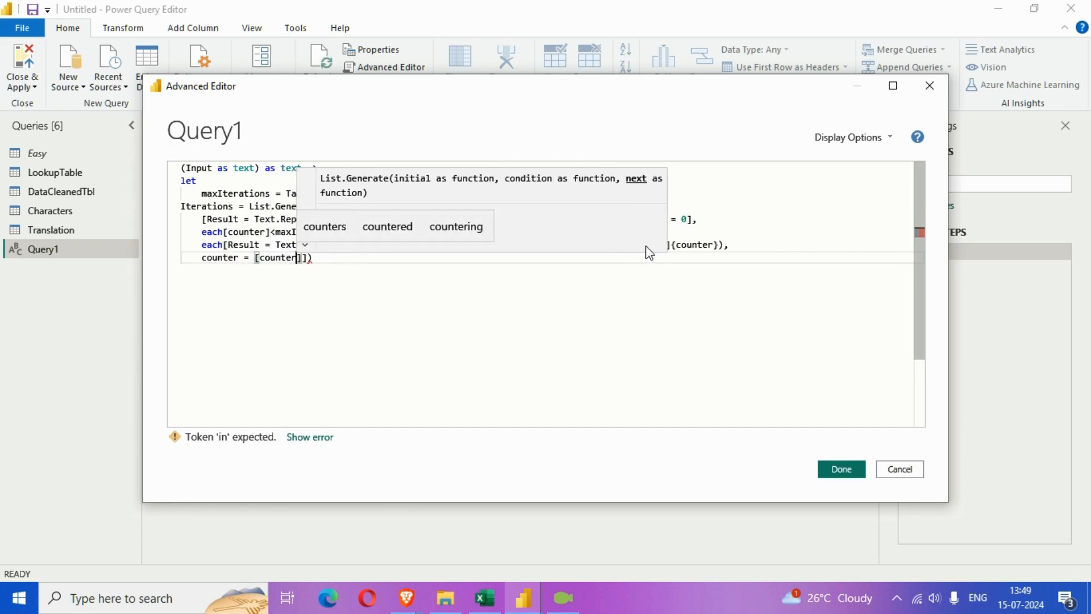
{"action": "type", "text": "]+1"}
Add each[Result] as the List.Generate selector after the next-value record, and end the expression with a comma
{"action": "key", "text": "Right"}
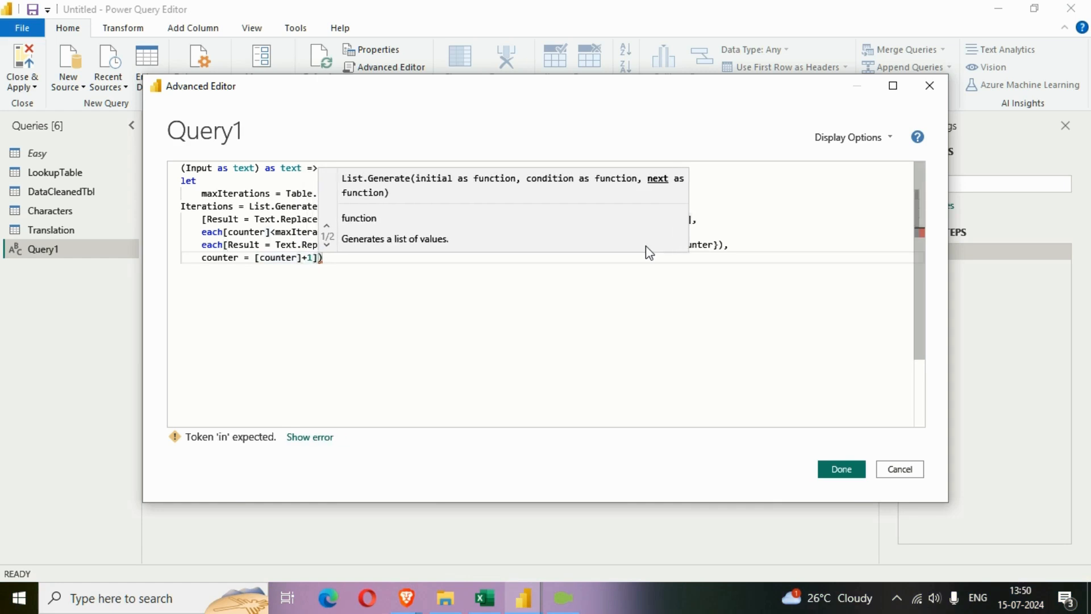
{"action": "type", "text": ", each"}
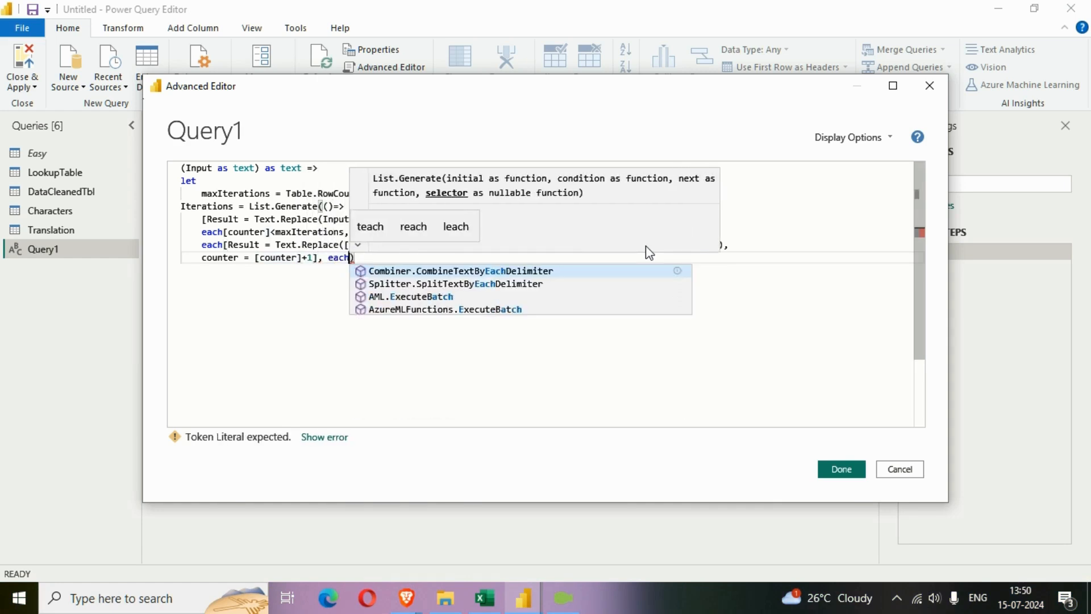
{"action": "type", "text": "[Result]"}
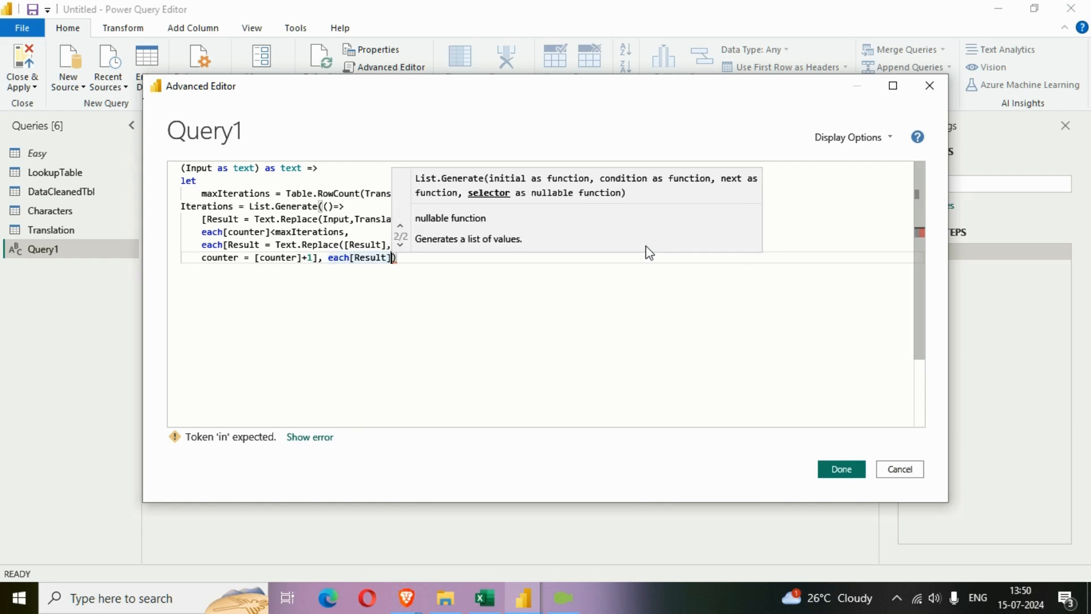
{"action": "type", "text": "),"}
Add the line output = Iterations{maxIterations - 1} below the List.Generate expression in the Query1 code
{"action": "key", "text": "Return"}
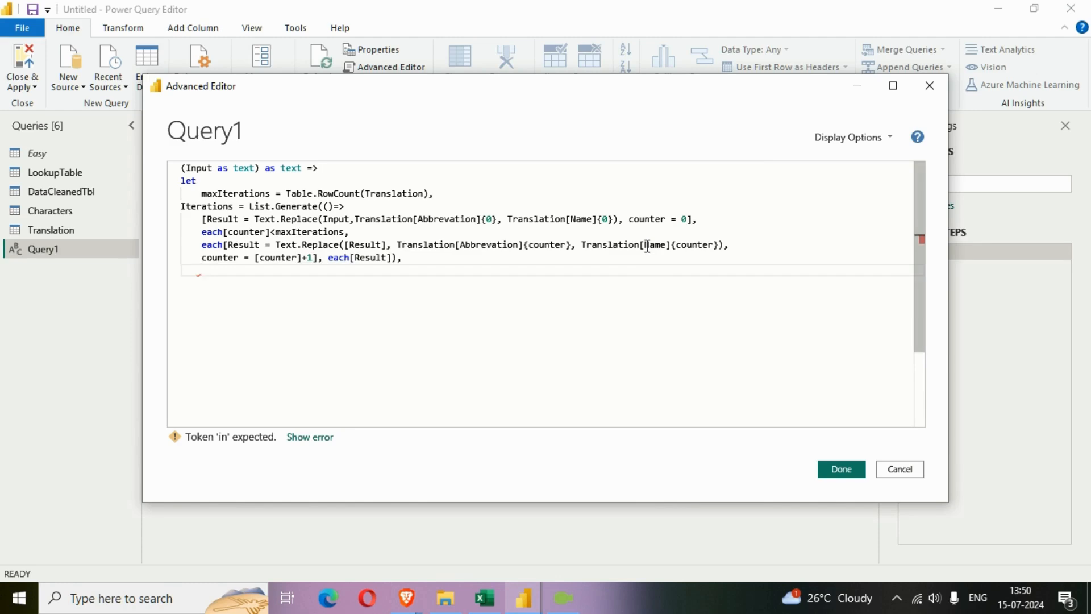
{"action": "key", "text": "BackSpace"}
{"action": "type", "text": "output"}
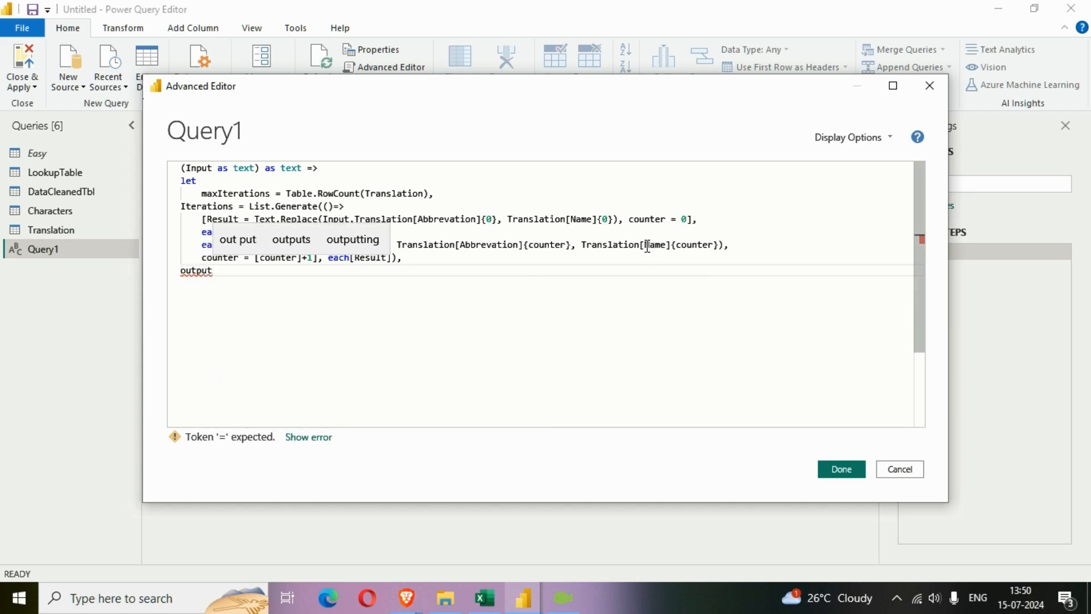
{"action": "type", "text": "="}
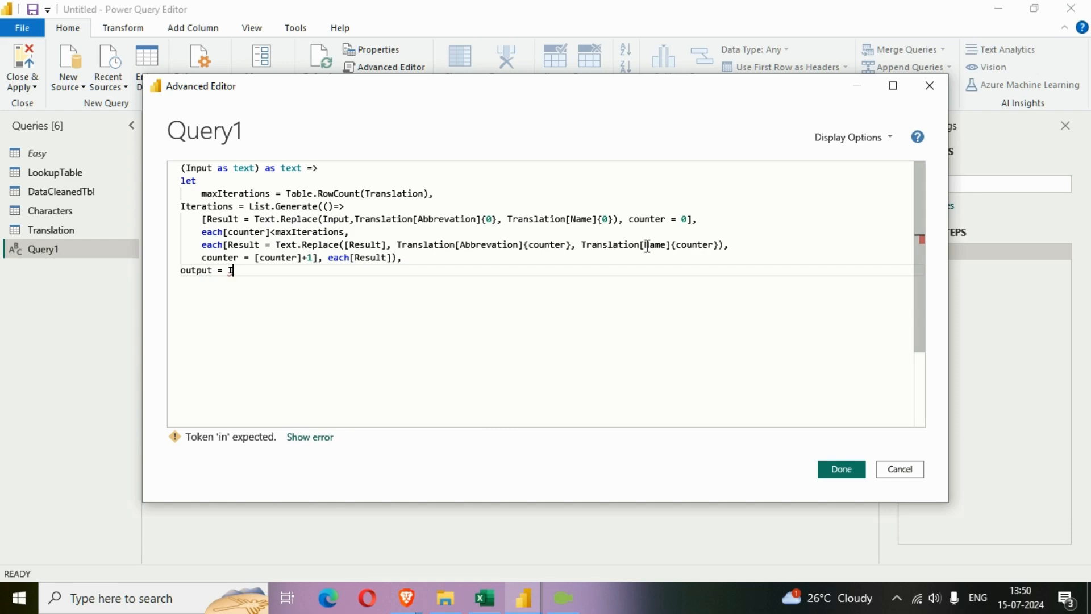
{"action": "type", "text": " Iterations"}
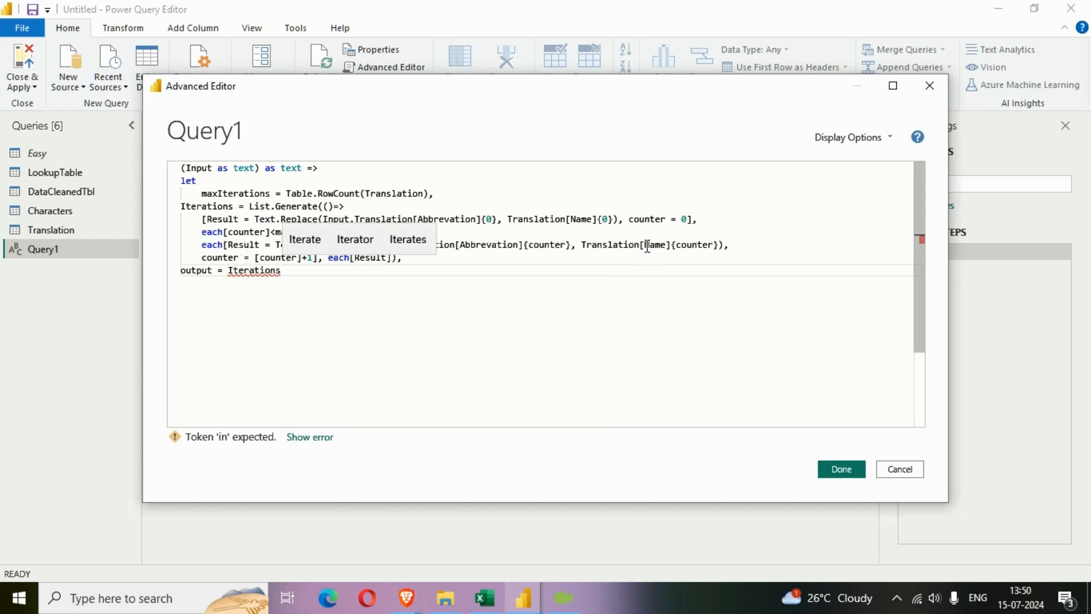
{"action": "type", "text": "{"}
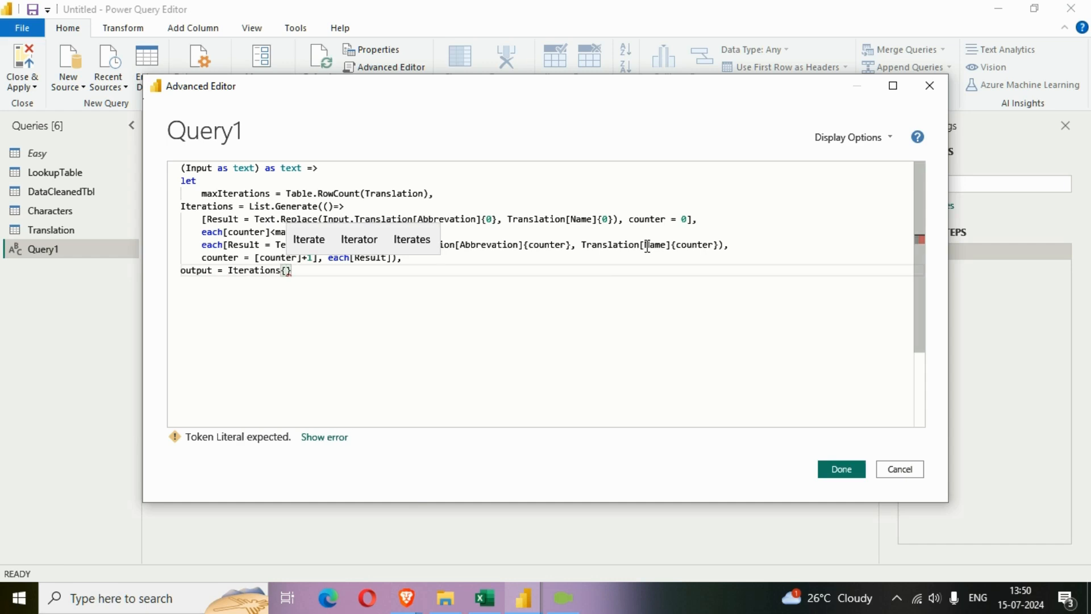
{"action": "type", "text": "maxIterations"}
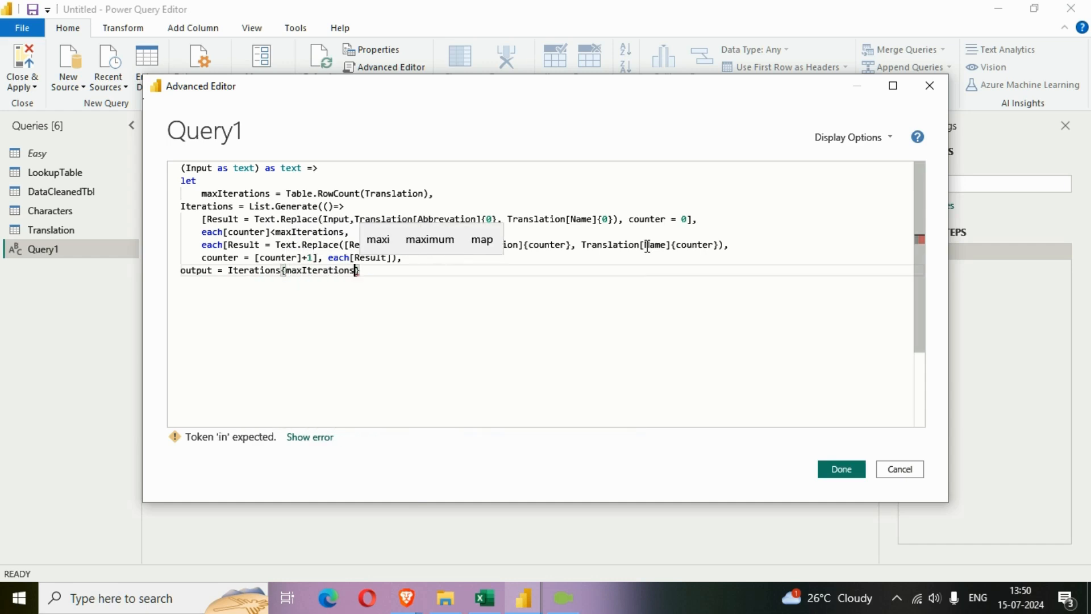
{"action": "type", "text": " - 1"}
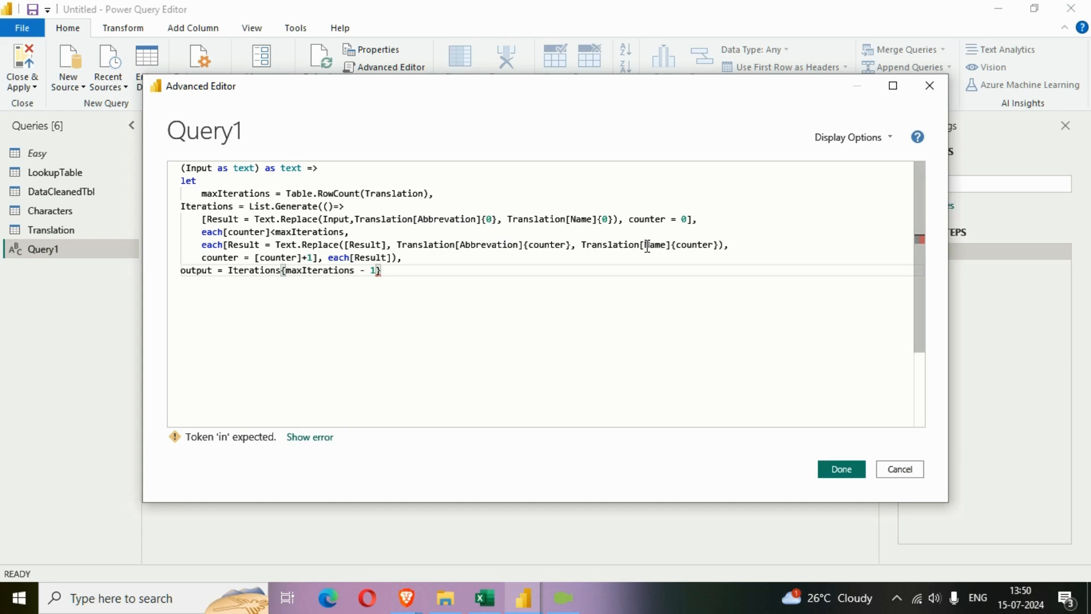
Close the let expression with an in clause that returns output
{"action": "key", "text": "Return"}
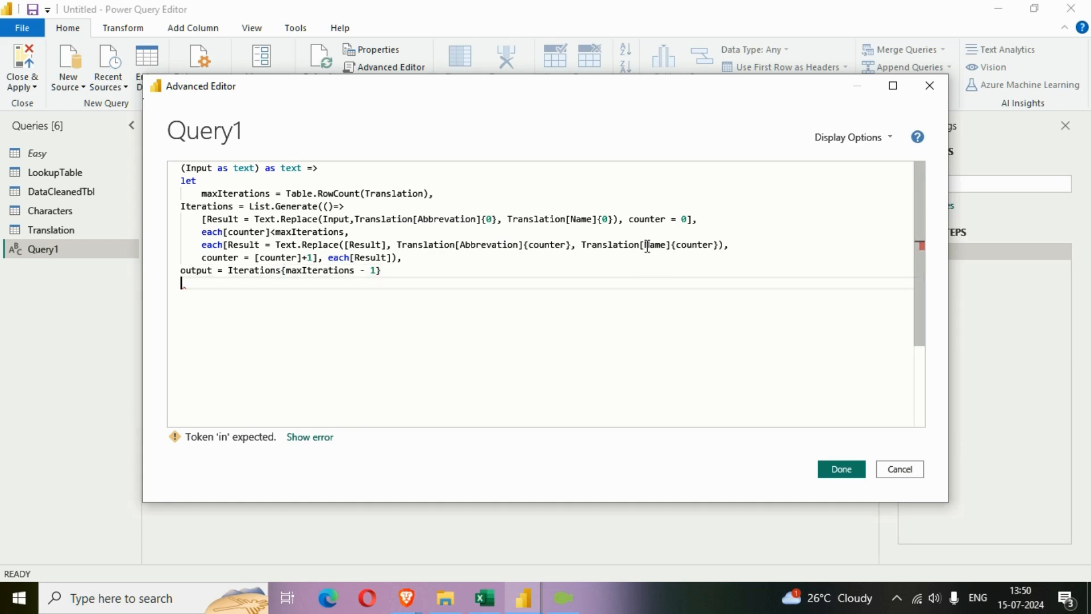
{"action": "type", "text": "in"}
{"action": "key", "text": "Return"}
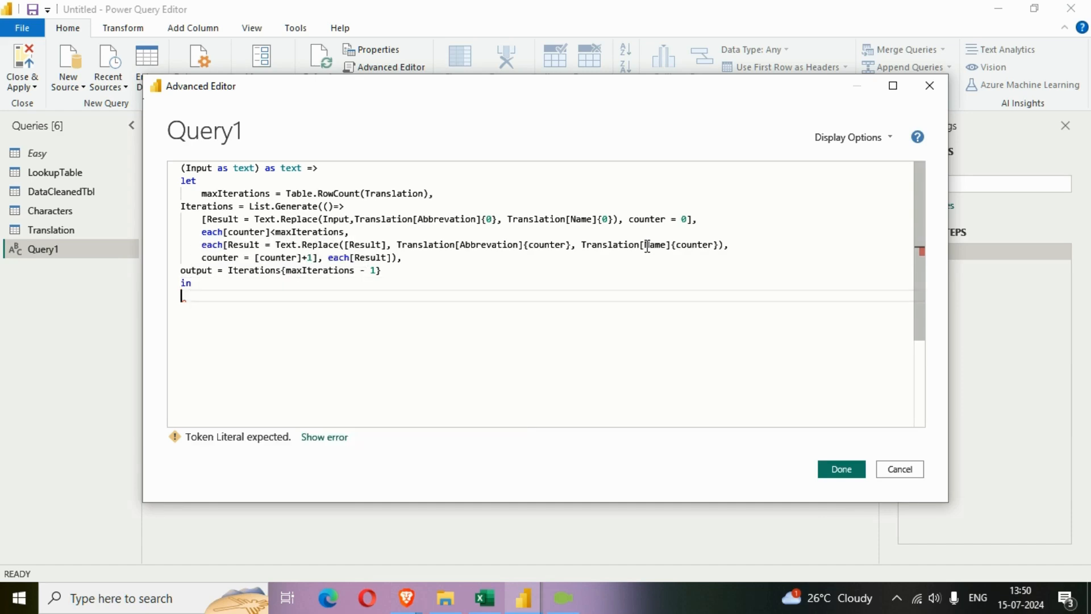
{"action": "type", "text": "output"}
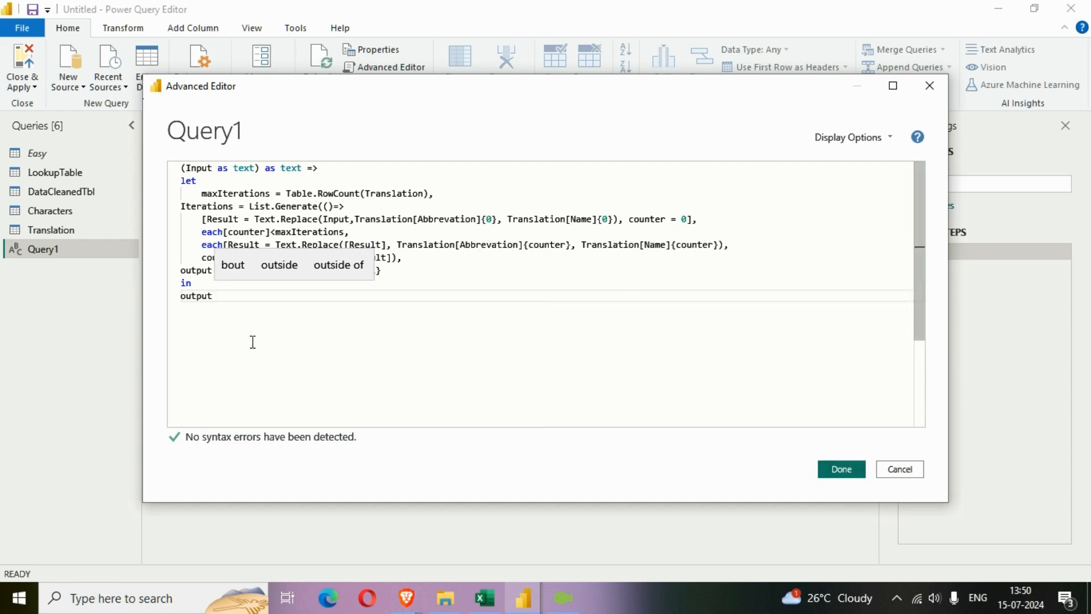
Copy the complete Query1 function code into a new Notepad document
{"action": "left_click_drag", "start_coordinate": [227, 318], "coordinate": [162, 168]}
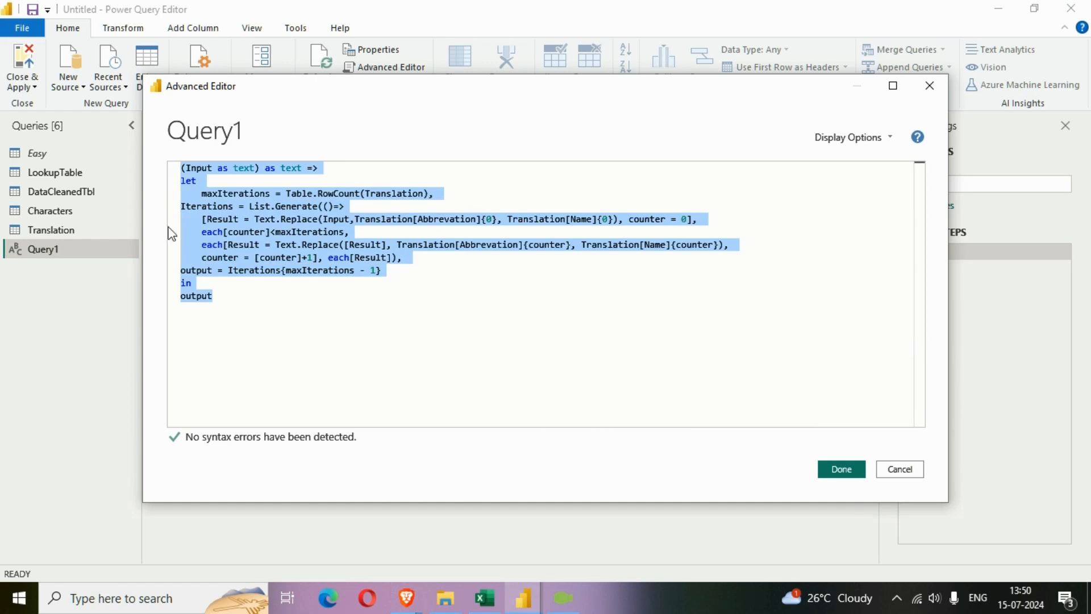
{"action": "left_click", "coordinate": [145, 605]}
{"action": "type", "text": "noty"}
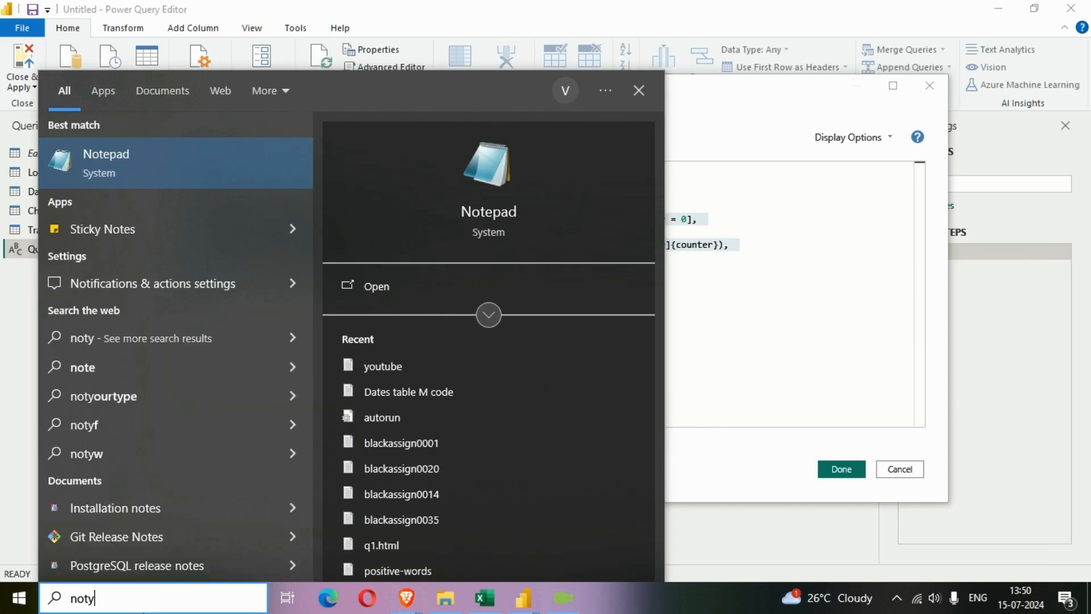
{"action": "key", "text": "Return"}
{"action": "key", "text": "ctrl+v"}
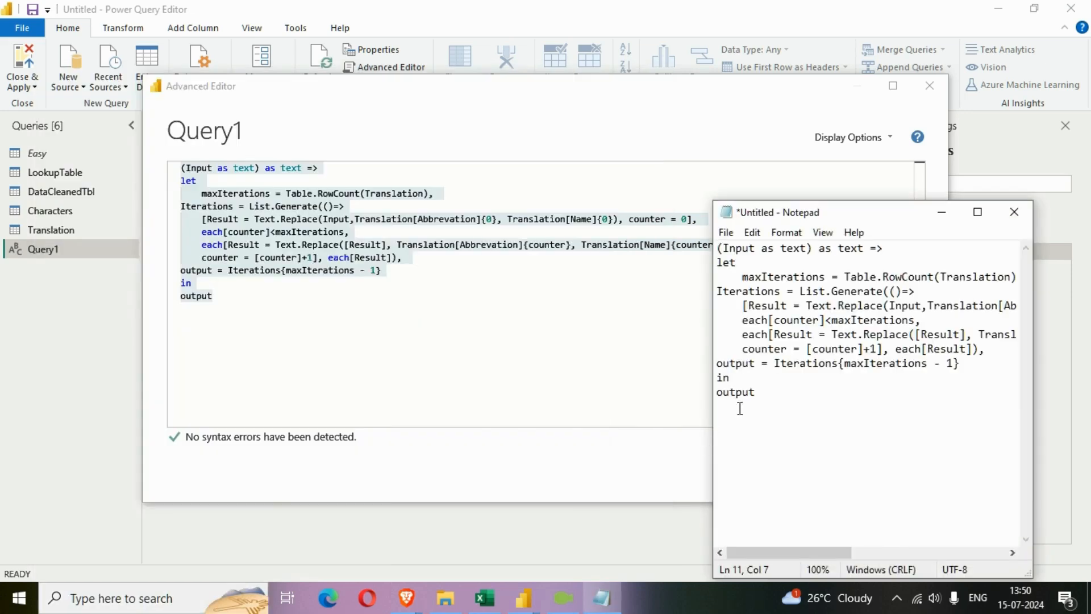
{"action": "left_click", "coordinate": [978, 214]}
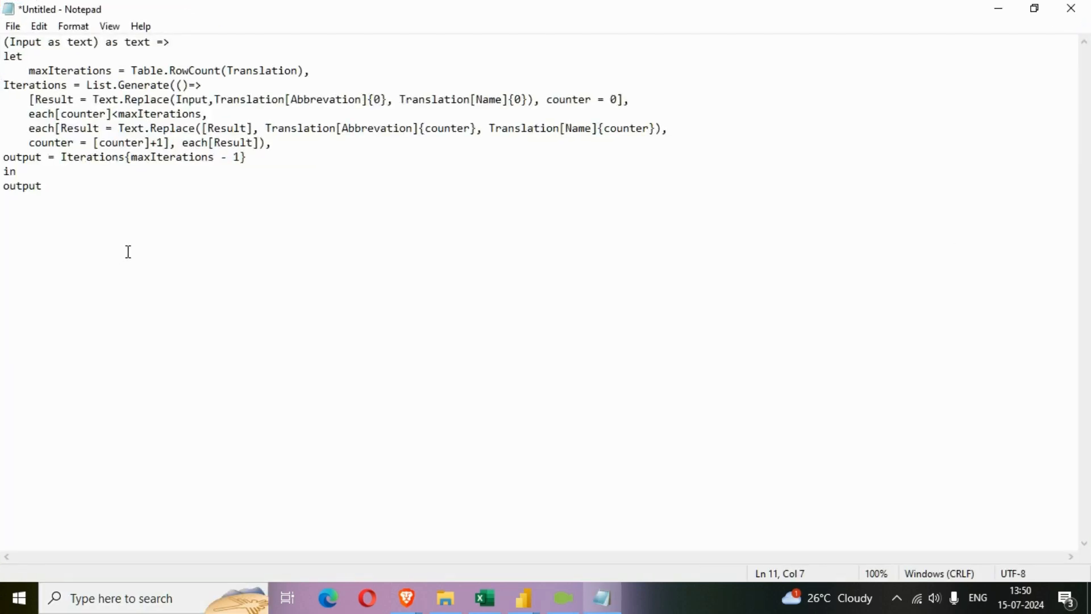
{"action": "scroll", "coordinate": [129, 252], "scroll_direction": "up", "scroll_amount": 6}
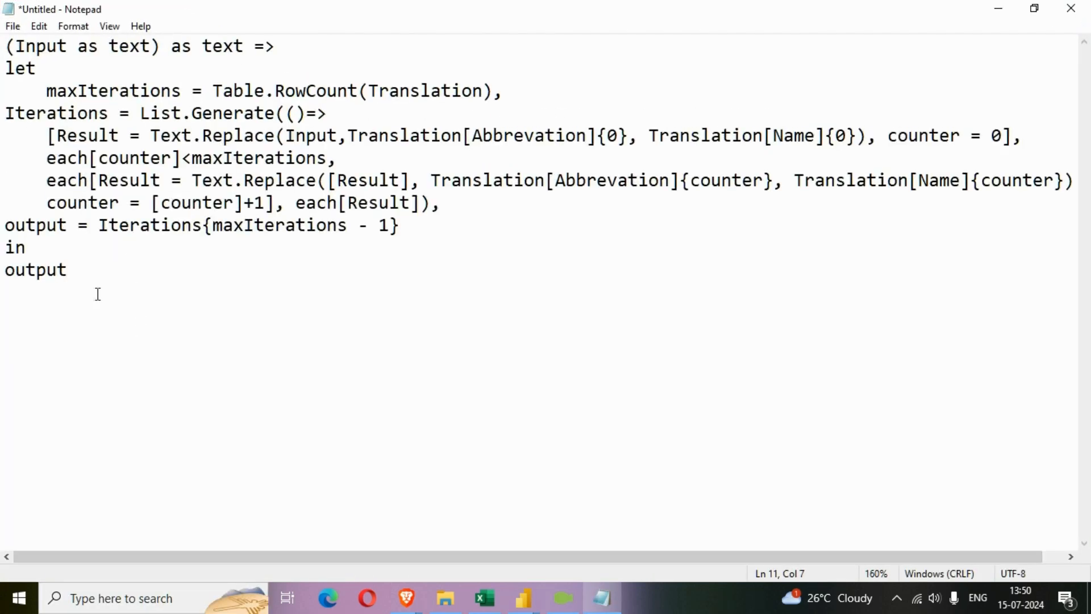
Review the Input parameter and the maxIterations row count line, comparing the latter with the abbreviation table in the Excel workbook
{"action": "left_click_drag", "start_coordinate": [16, 46], "coordinate": [66, 49]}
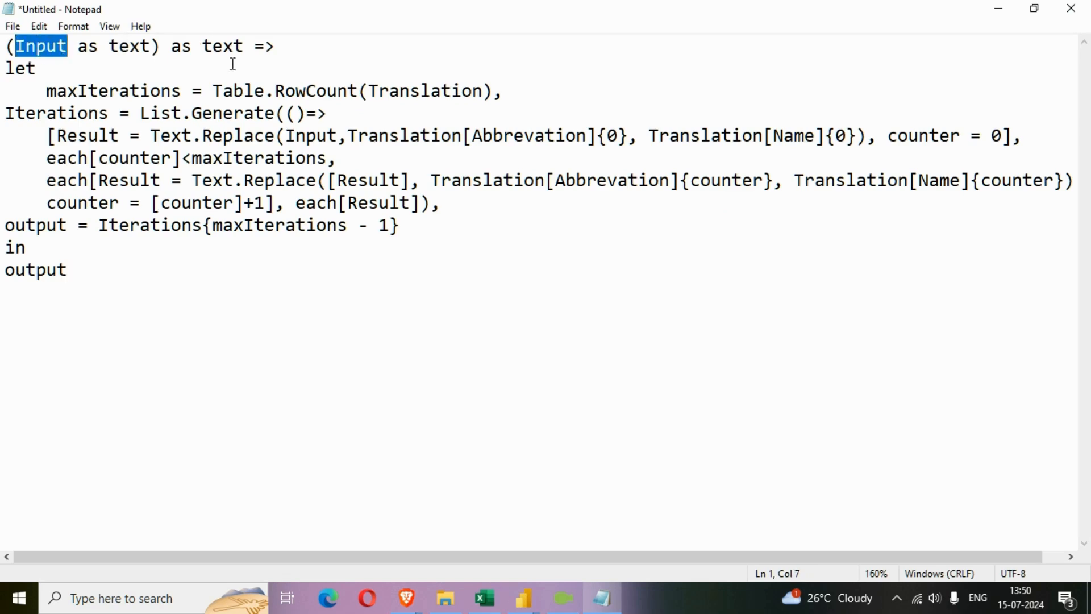
{"action": "left_click", "coordinate": [47, 91]}
{"action": "left_click_drag", "start_coordinate": [40, 85], "coordinate": [503, 100]}
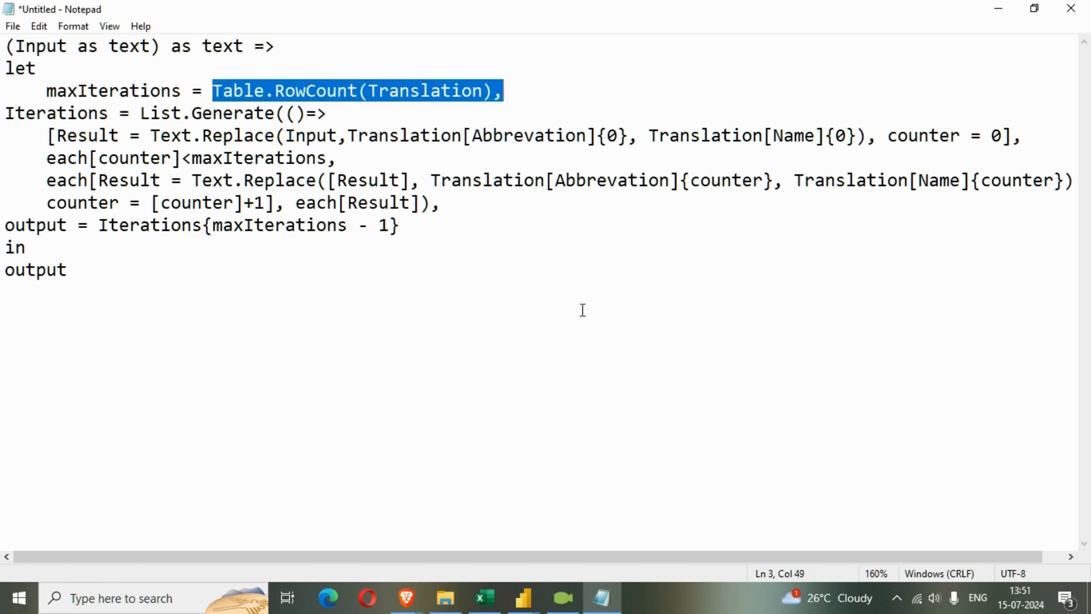
{"action": "left_click", "coordinate": [485, 598]}
{"action": "left_click_drag", "start_coordinate": [762, 127], "coordinate": [836, 341]}
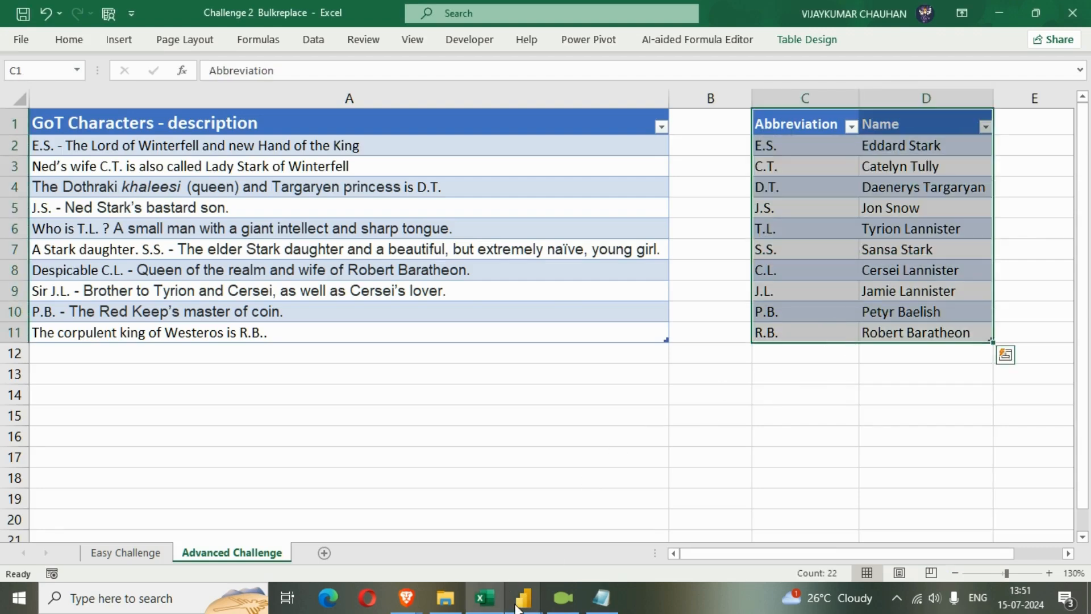
{"action": "left_click", "coordinate": [602, 598]}
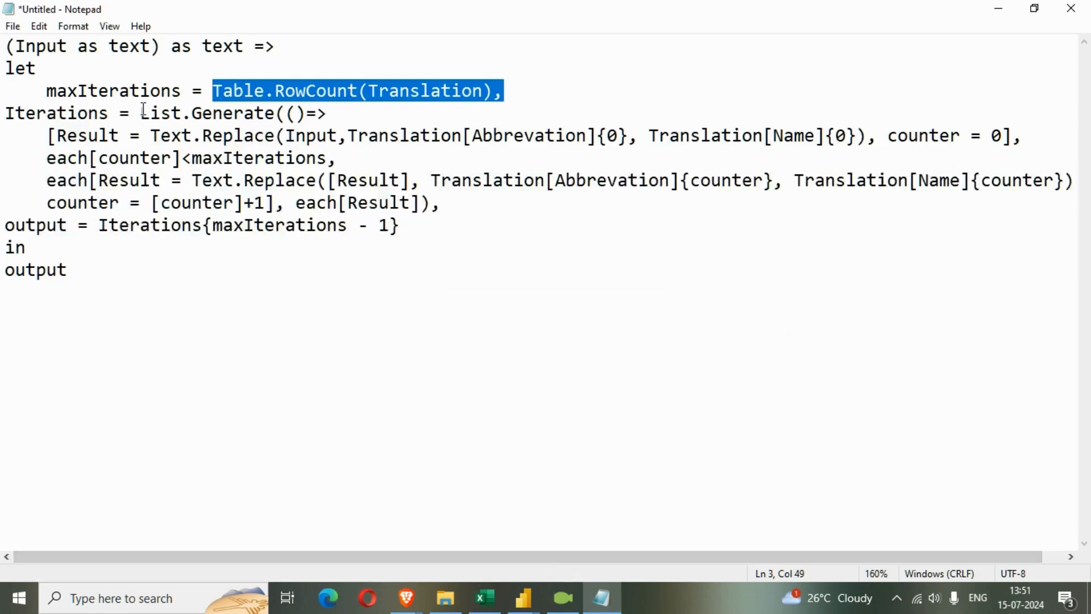
{"action": "left_click", "coordinate": [135, 91]}
Examine the Iterations step's initial Result and Text.Replace call against the first description and first abbreviation row in the Excel workbook
{"action": "left_click_drag", "start_coordinate": [7, 113], "coordinate": [115, 121]}
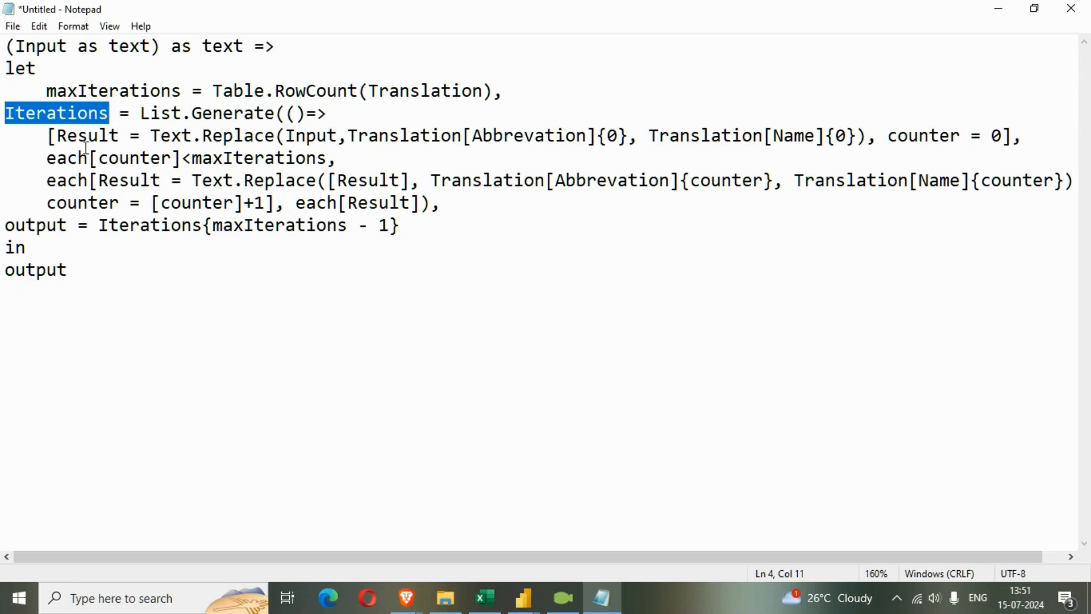
{"action": "left_click_drag", "start_coordinate": [48, 140], "coordinate": [121, 139]}
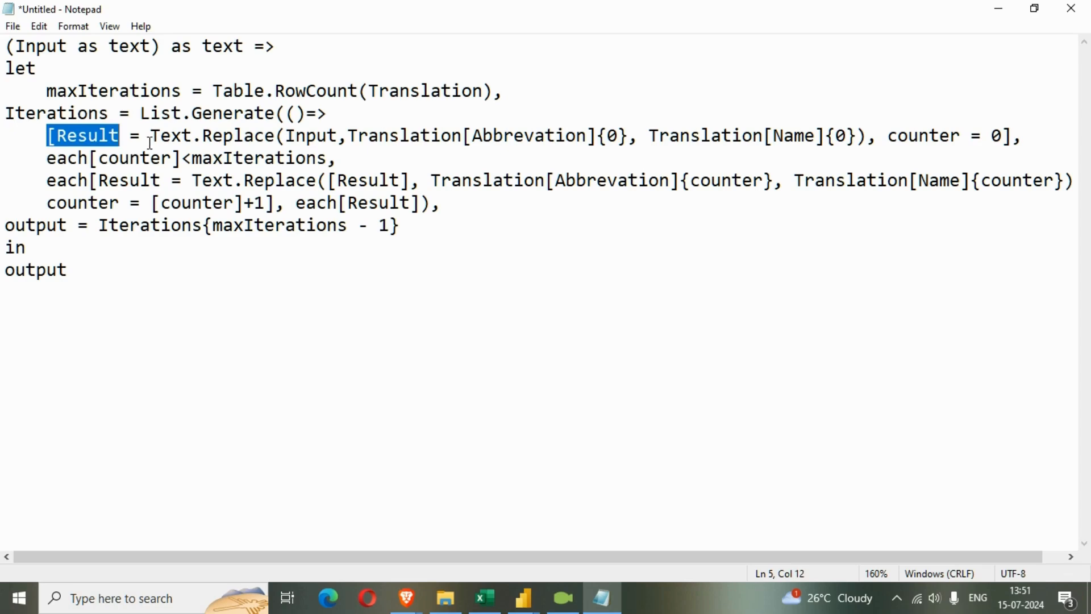
{"action": "double_click", "coordinate": [129, 139]}
{"action": "left_click_drag", "start_coordinate": [130, 139], "coordinate": [60, 139]}
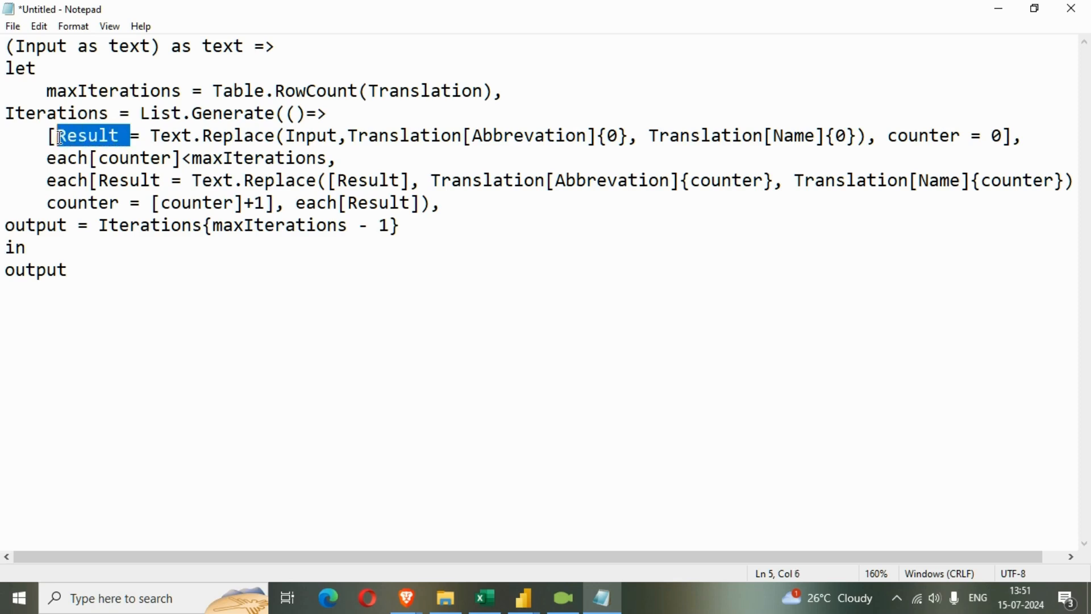
{"action": "left_click_drag", "start_coordinate": [151, 139], "coordinate": [284, 141]}
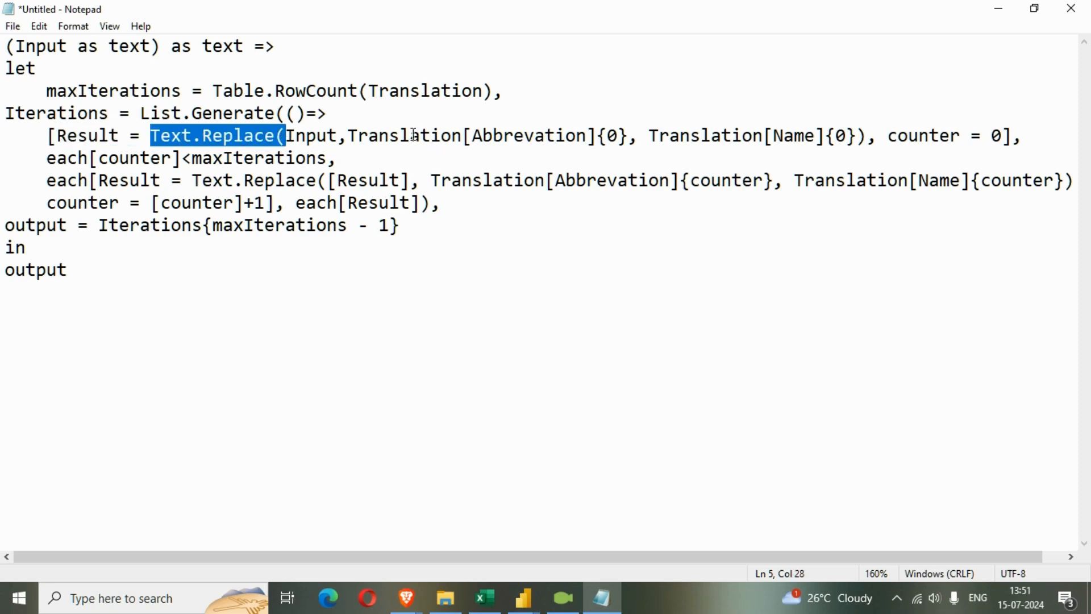
{"action": "left_click_drag", "start_coordinate": [339, 135], "coordinate": [295, 135]}
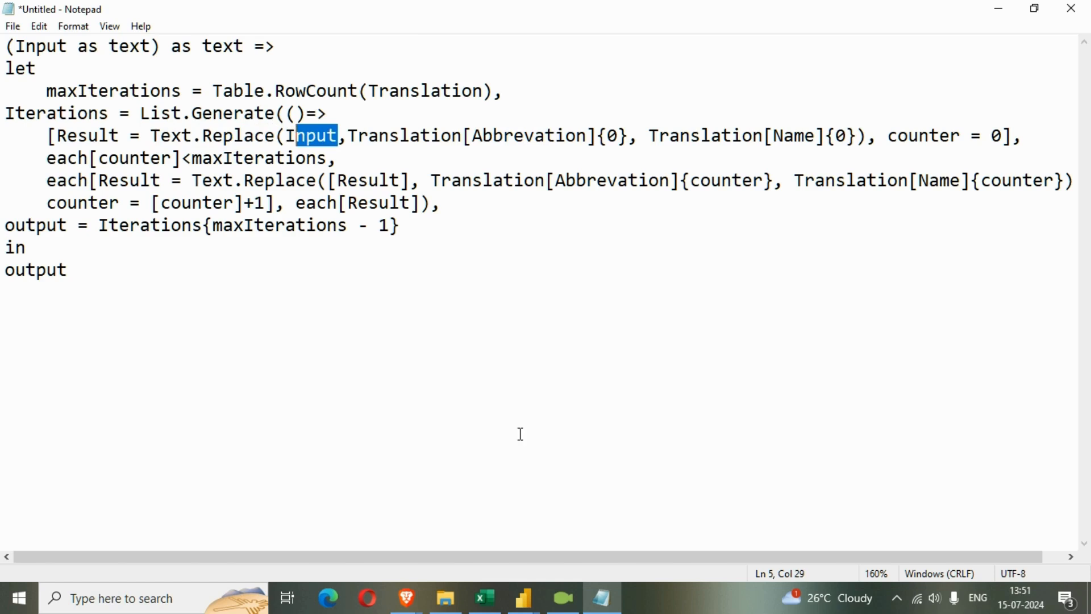
{"action": "left_click", "coordinate": [485, 598]}
{"action": "left_click", "coordinate": [71, 145]}
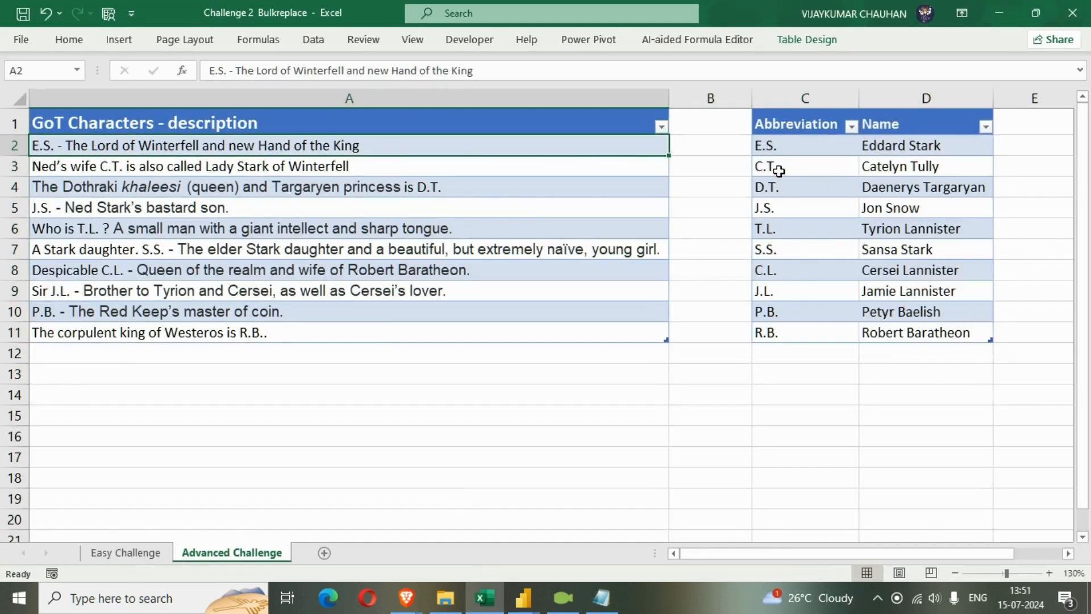
{"action": "left_click", "coordinate": [772, 148]}
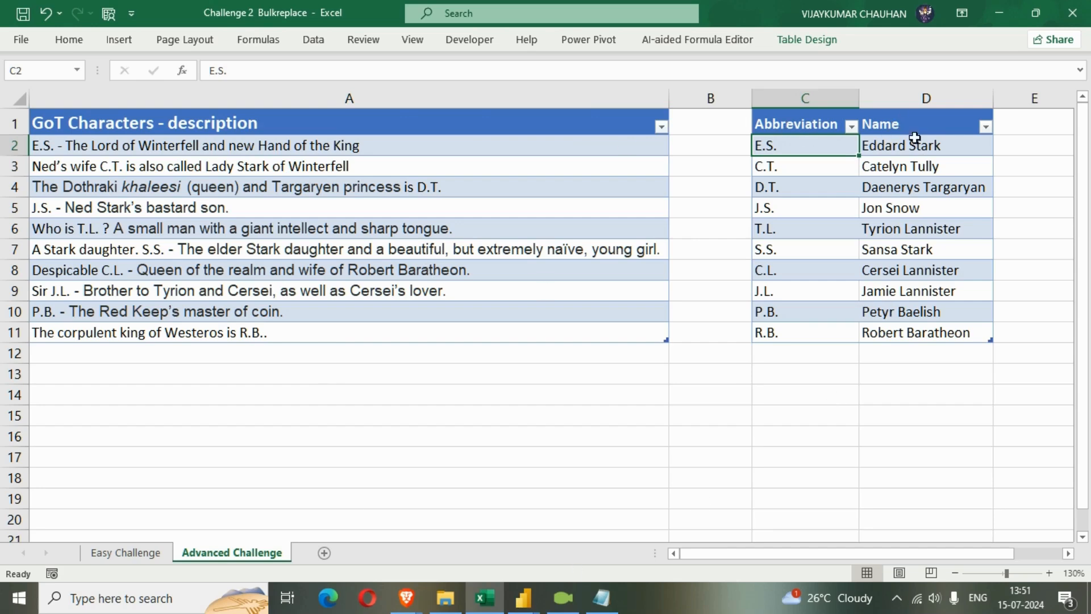
{"action": "left_click", "coordinate": [534, 608]}
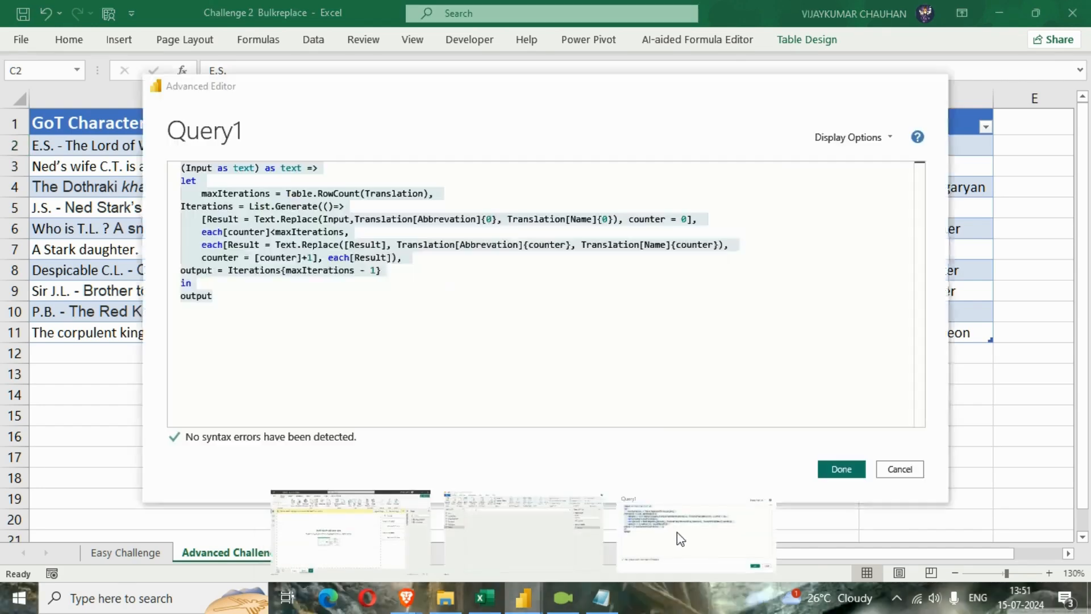
{"action": "left_click", "coordinate": [676, 535]}
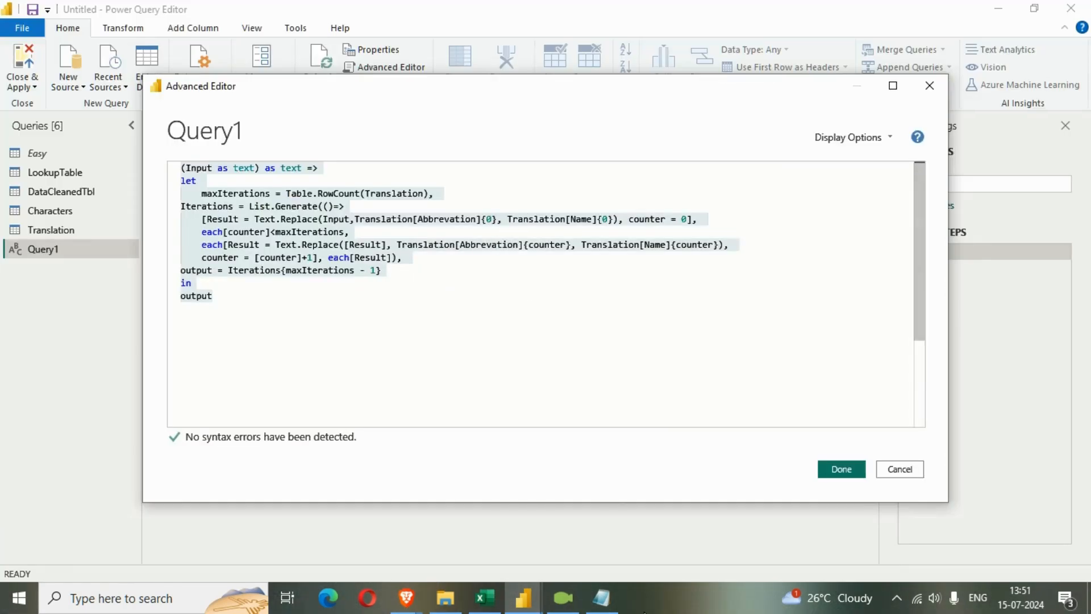
{"action": "left_click", "coordinate": [602, 598]}
{"action": "left_click", "coordinate": [551, 116]}
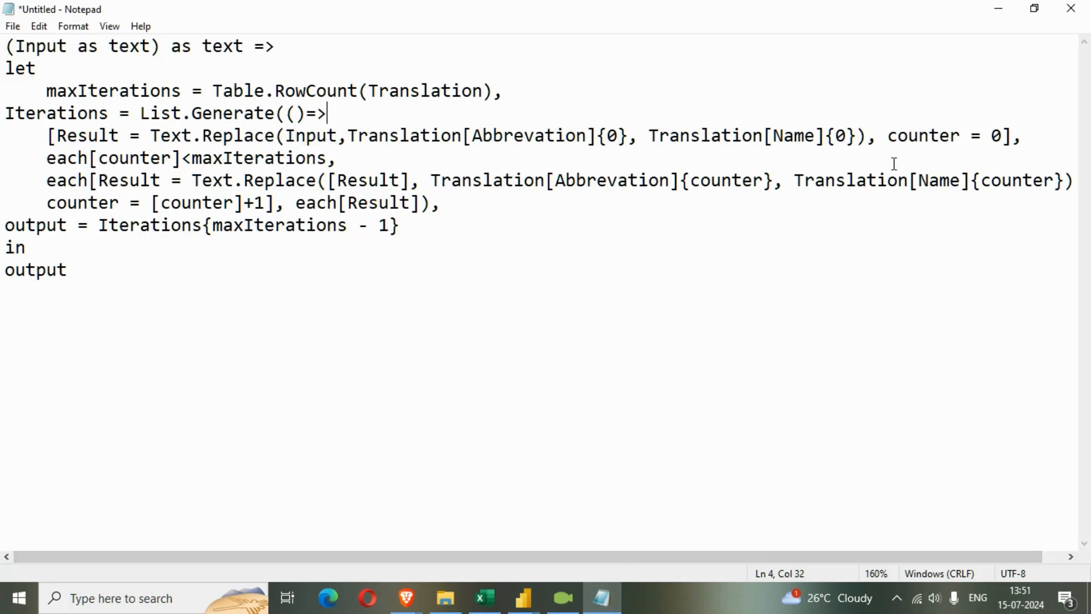
Review the starting counter and the counter-based Text.Replace arguments in Notepad, comparing them with the second description row in Excel
{"action": "left_click_drag", "start_coordinate": [889, 137], "coordinate": [1004, 138]}
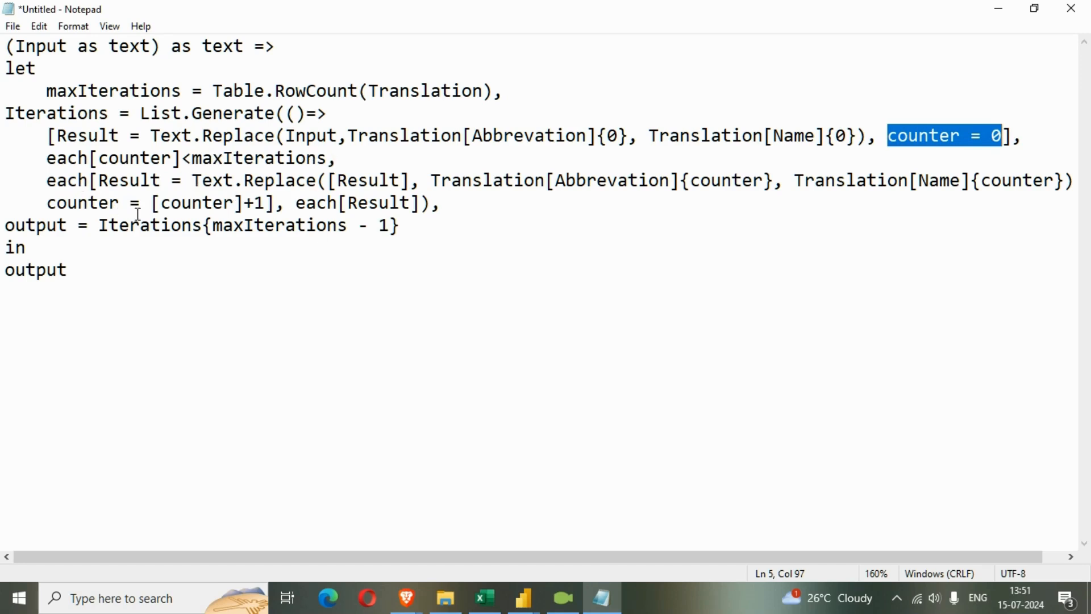
{"action": "left_click_drag", "start_coordinate": [192, 180], "coordinate": [423, 177]}
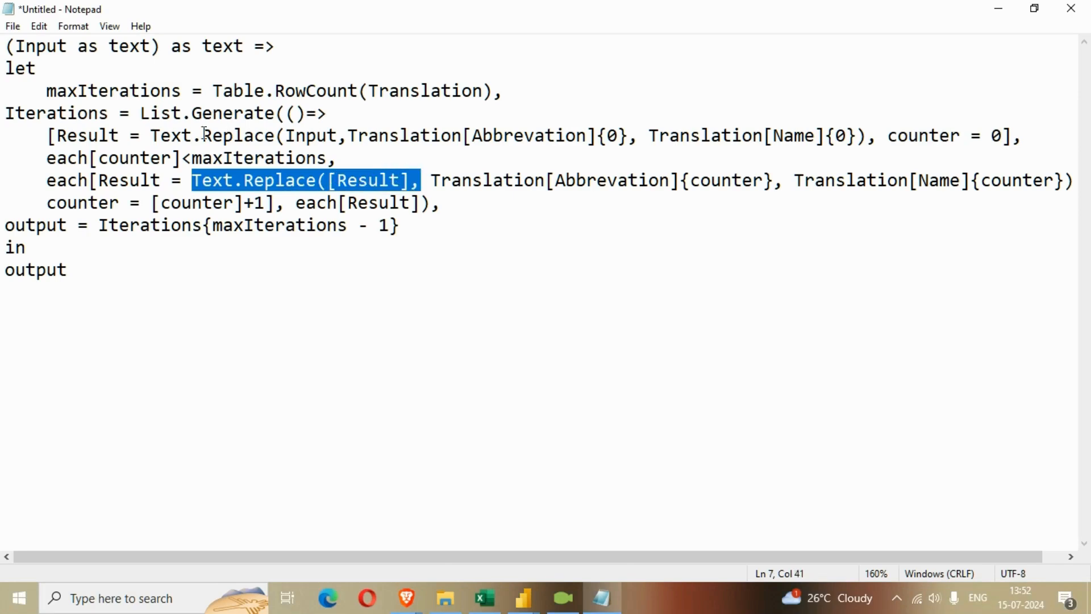
{"action": "left_click_drag", "start_coordinate": [154, 136], "coordinate": [1000, 137]}
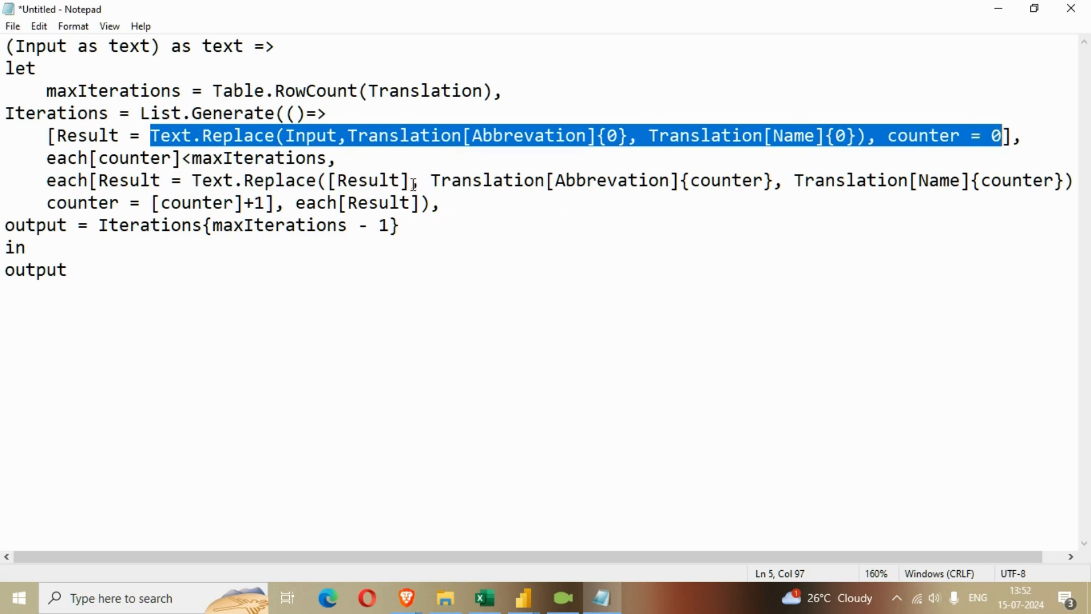
{"action": "left_click_drag", "start_coordinate": [432, 180], "coordinate": [804, 181]}
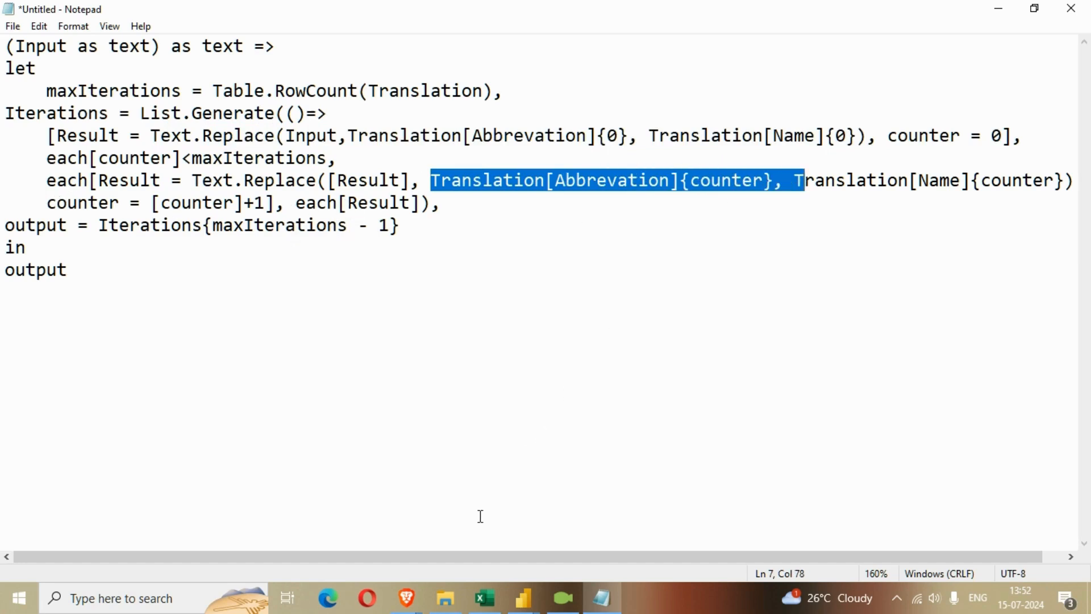
{"action": "left_click", "coordinate": [485, 598]}
{"action": "left_click", "coordinate": [277, 166]}
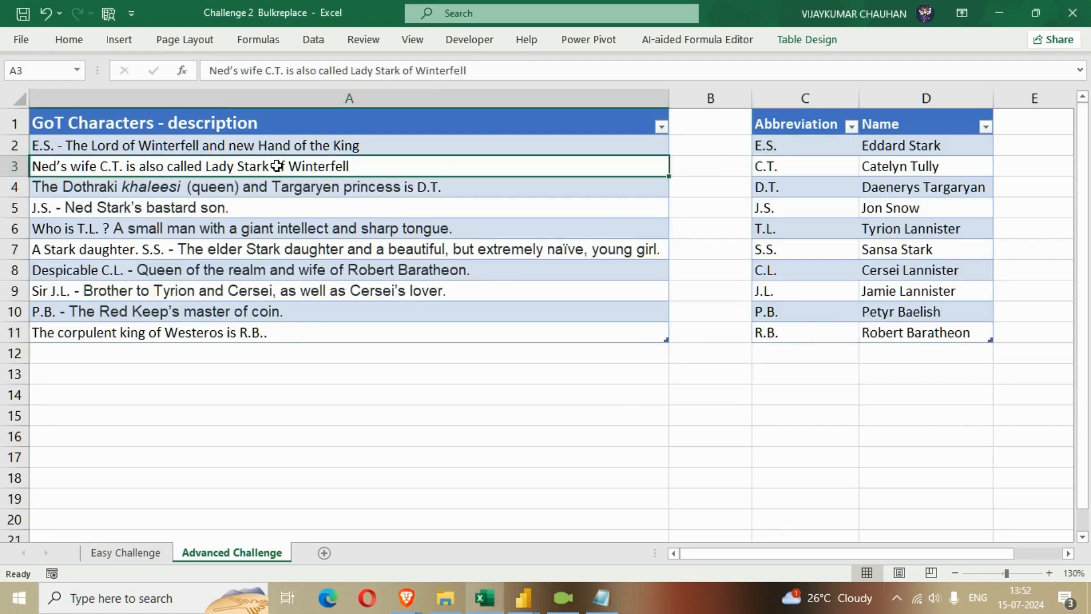
{"action": "left_click", "coordinate": [601, 600]}
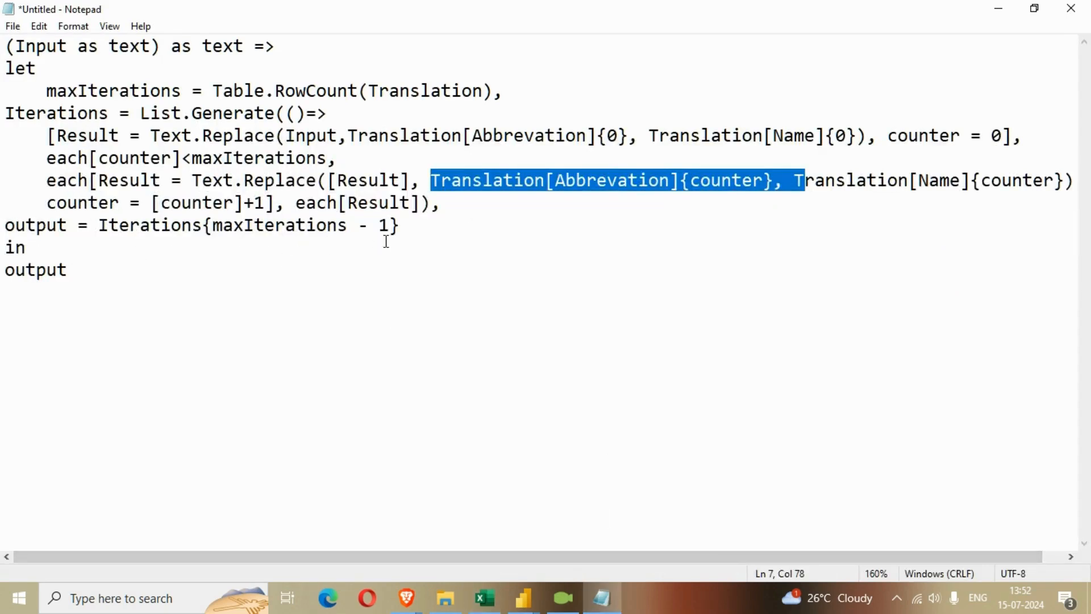
Review the output line that returns the last Iterations item and the closing in/output lines of the function in Notepad
{"action": "left_click_drag", "start_coordinate": [401, 225], "coordinate": [4, 227]}
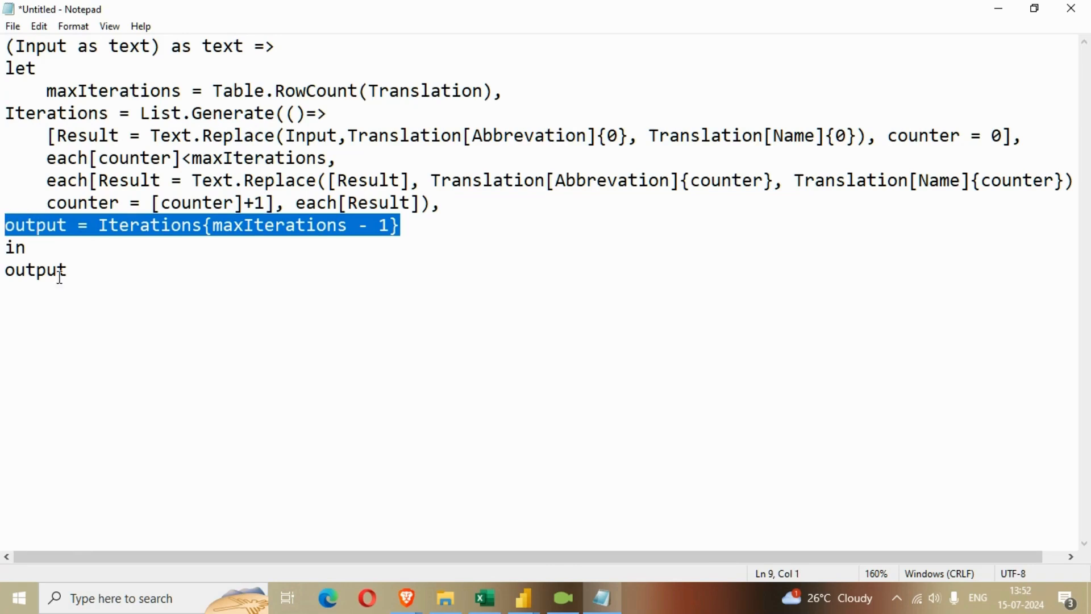
{"action": "left_click_drag", "start_coordinate": [81, 280], "coordinate": [6, 248]}
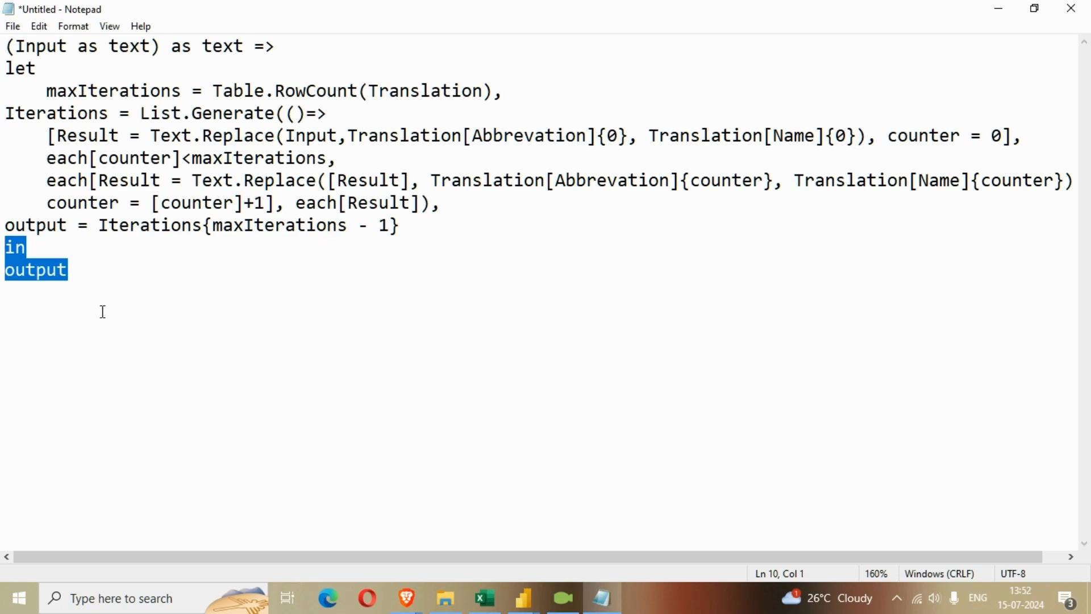
{"action": "key", "text": "shift+Up"}
{"action": "key", "text": "shift+Up"}
{"action": "key", "text": "shift+Up"}
{"action": "key", "text": "shift+Up"}
{"action": "key", "text": "shift+Up"}
{"action": "key", "text": "shift+Up"}
{"action": "key", "text": "shift+Up"}
{"action": "key", "text": "shift+Up"}
{"action": "key", "text": "shift+Up"}
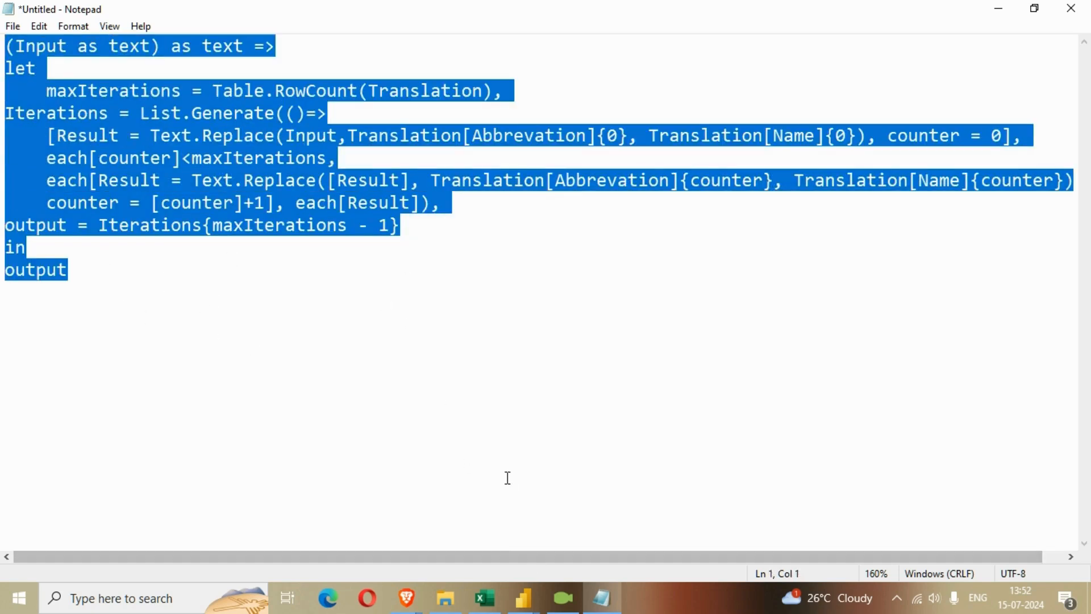
Switch to Power Query Editor, save the Query1 function code, and rename the function DataCleanedFunc
{"action": "mouse_move", "coordinate": [523, 598]}
{"action": "left_click", "coordinate": [653, 523]}
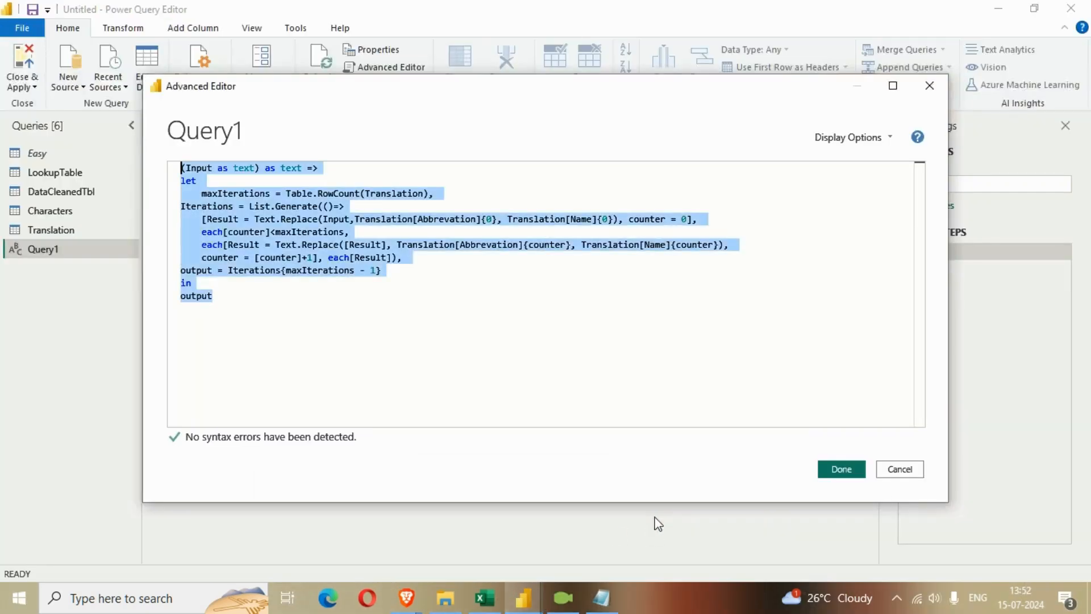
{"action": "left_click", "coordinate": [840, 471]}
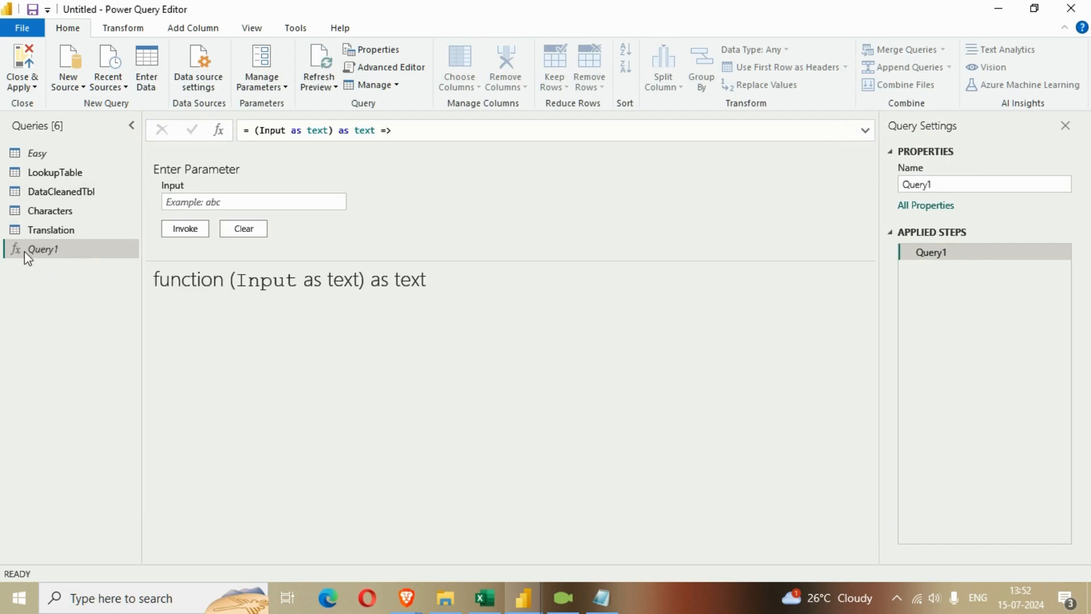
{"action": "left_click_drag", "start_coordinate": [942, 184], "coordinate": [896, 189]}
{"action": "type", "text": "DataCleanedFunc"}
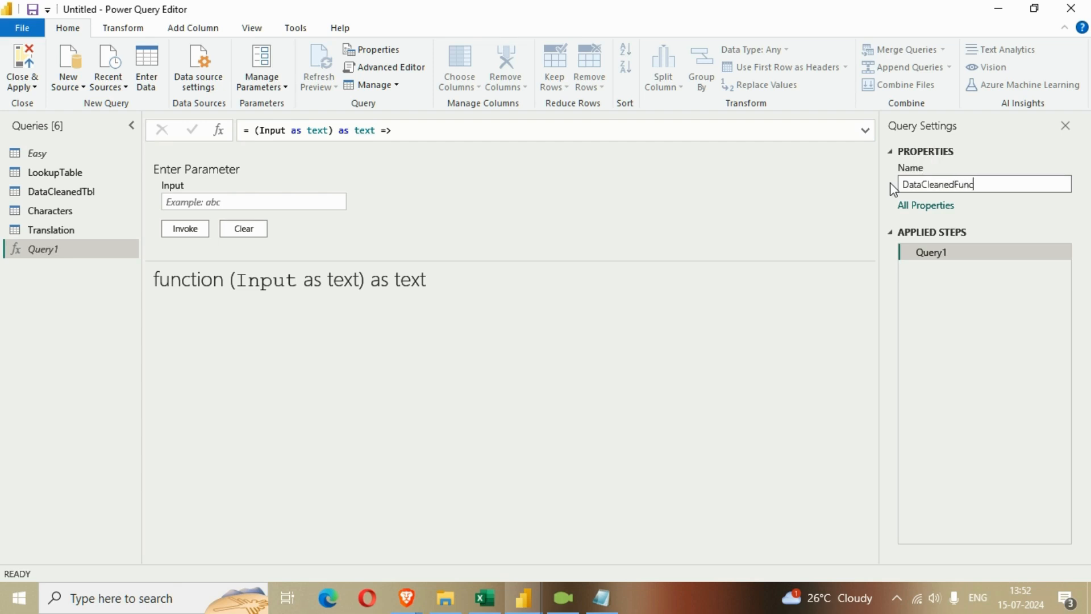
{"action": "key", "text": "Return"}
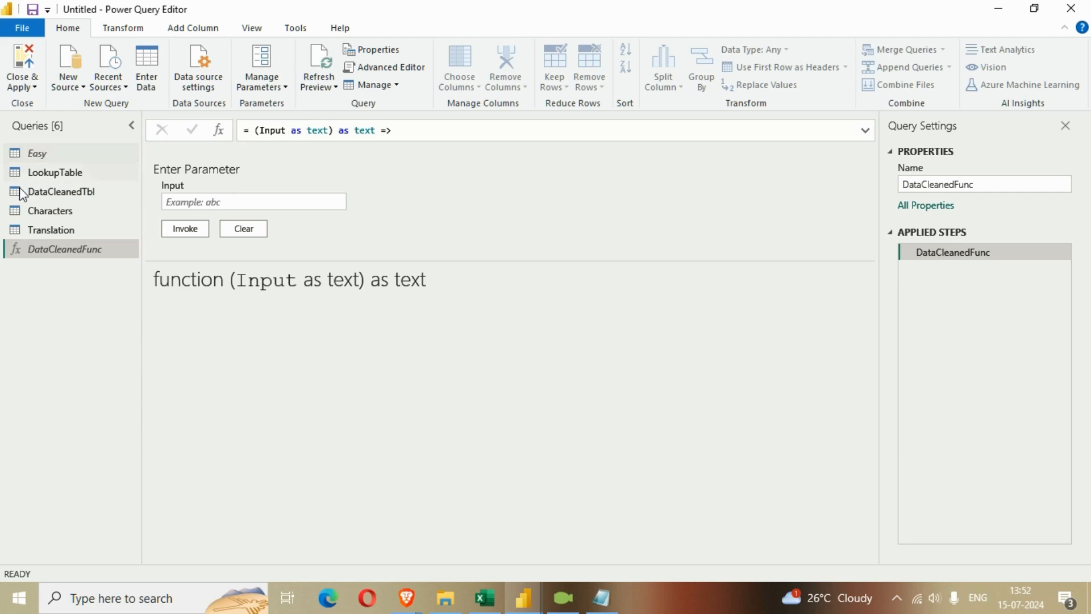
Invoke DataCleanedFunc on the Characters query's GoT Characters - description column, naming the new column CleanedDescription
{"action": "left_click", "coordinate": [42, 211]}
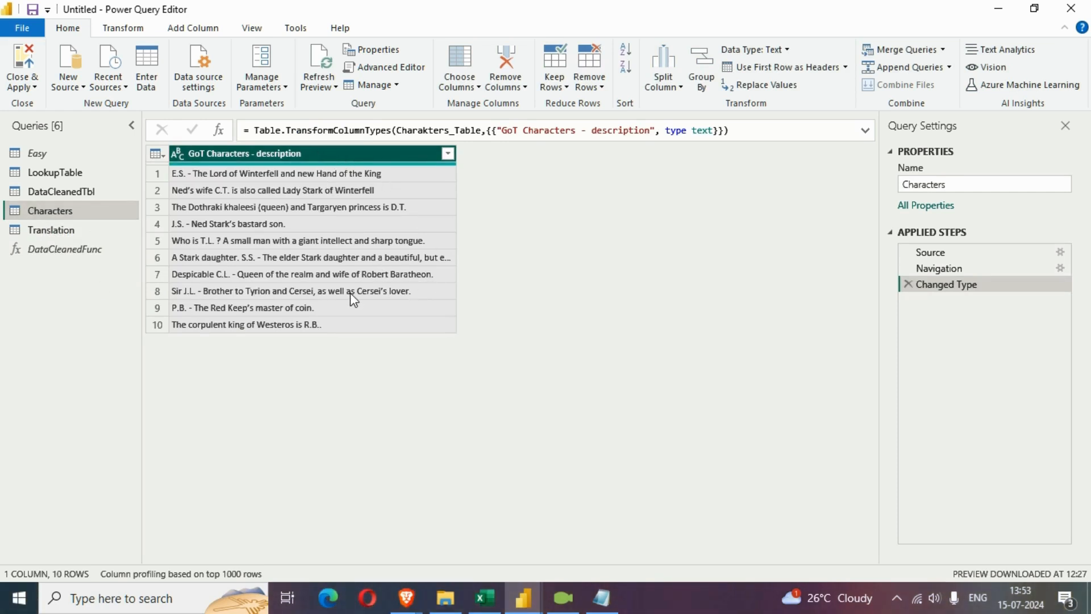
{"action": "left_click", "coordinate": [192, 29]}
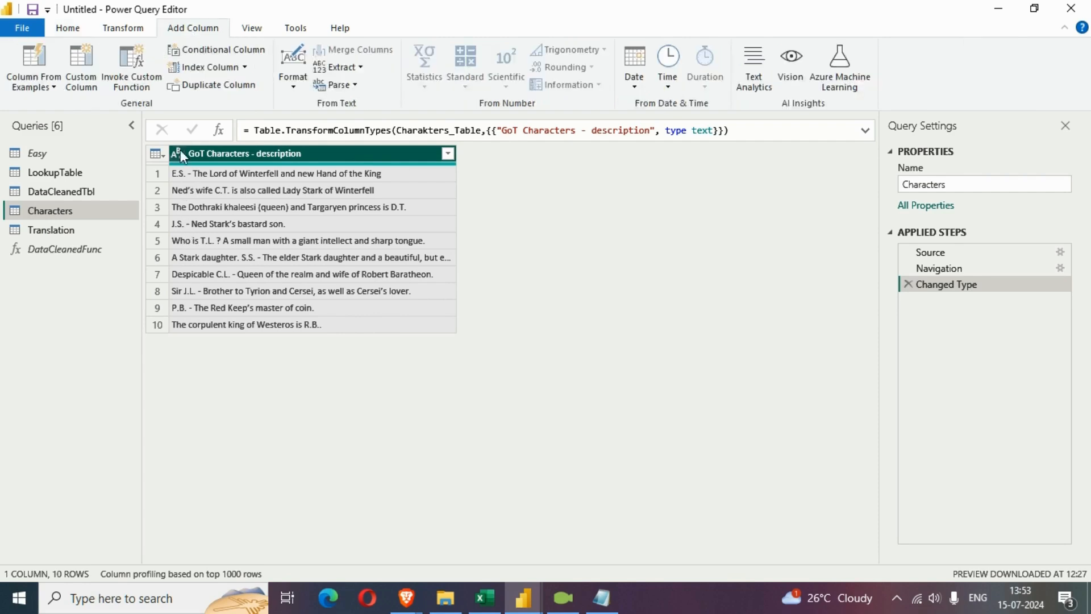
{"action": "left_click", "coordinate": [143, 79]}
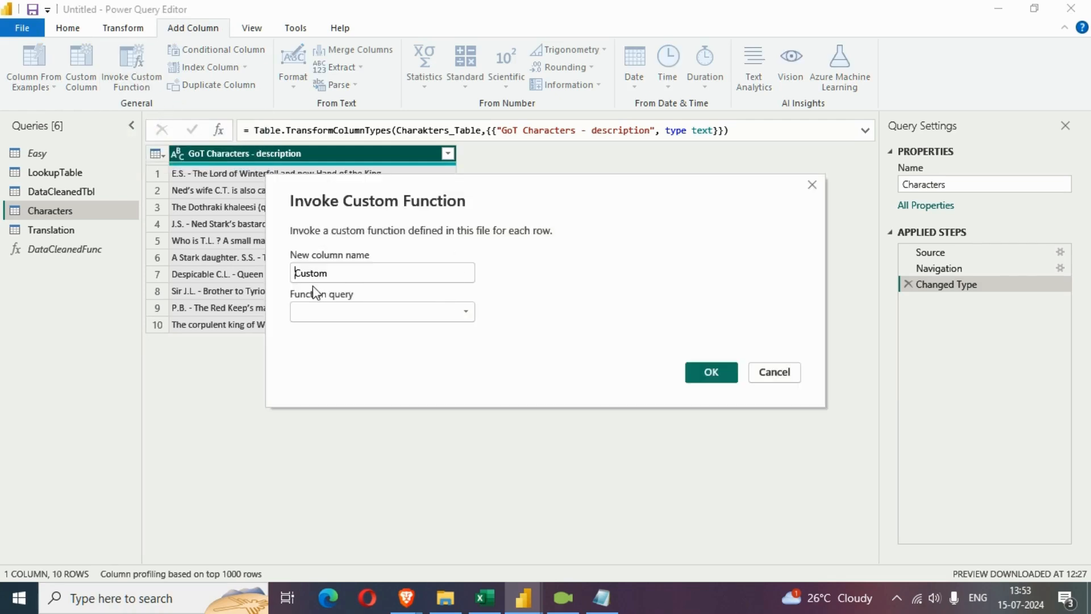
{"action": "left_click_drag", "start_coordinate": [348, 279], "coordinate": [279, 264]}
{"action": "type", "text": "Cleabe"}
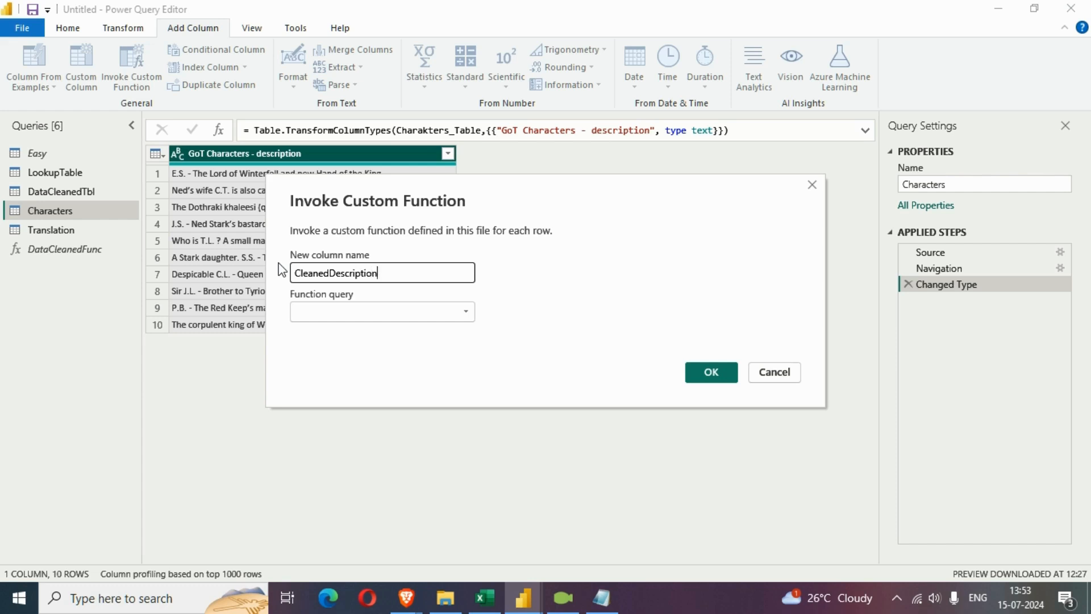
{"action": "left_click", "coordinate": [329, 315]}
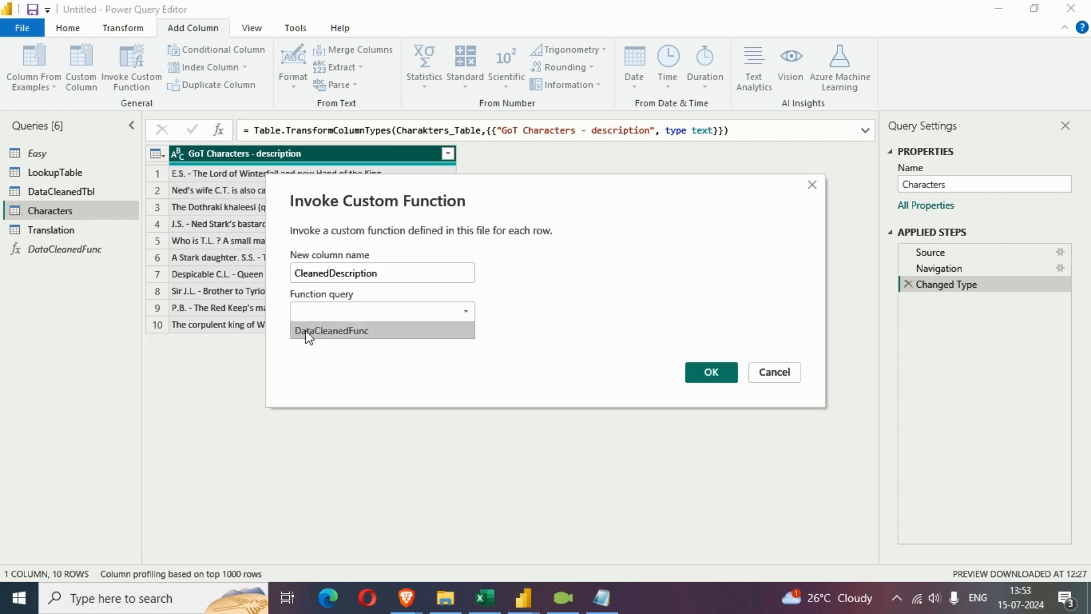
{"action": "left_click", "coordinate": [306, 332]}
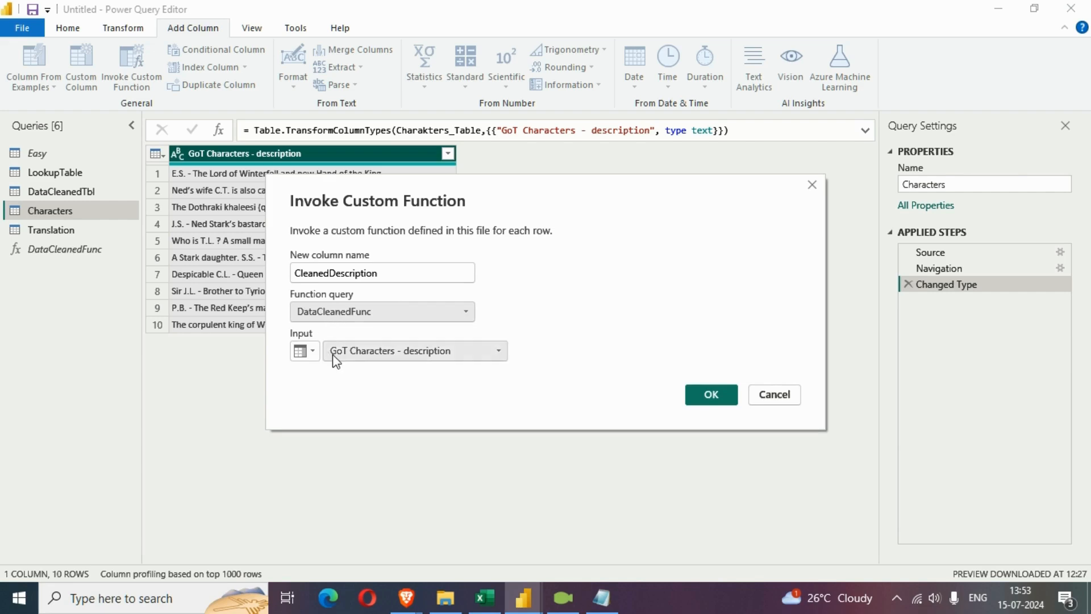
{"action": "left_click", "coordinate": [710, 397]}
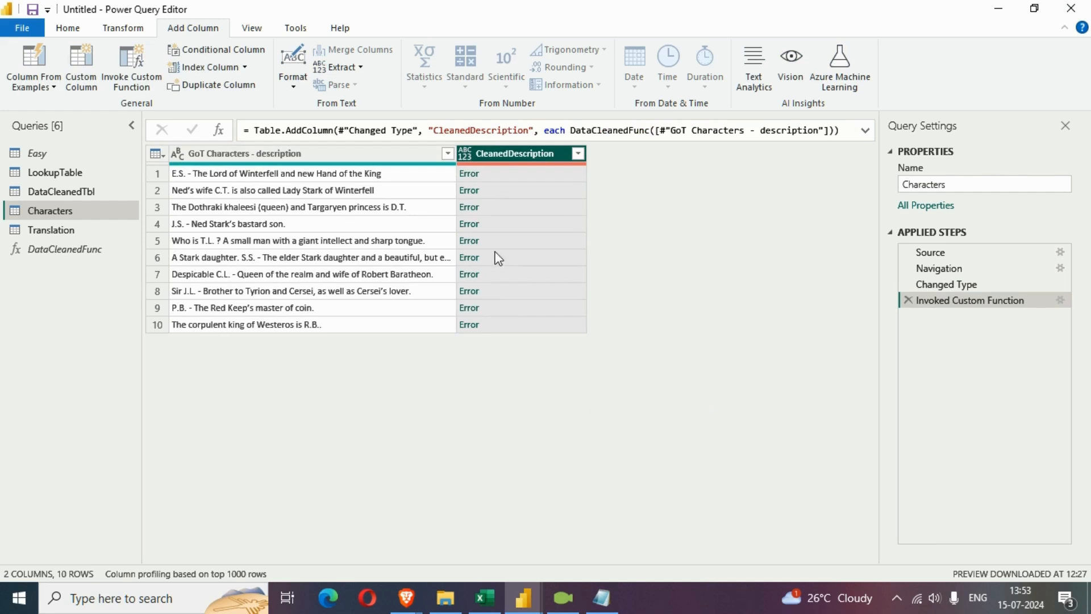
Inspect the DataCleanedFunc code and compare its column references with the abbreviation column header in the Translation query
{"action": "left_click", "coordinate": [74, 251]}
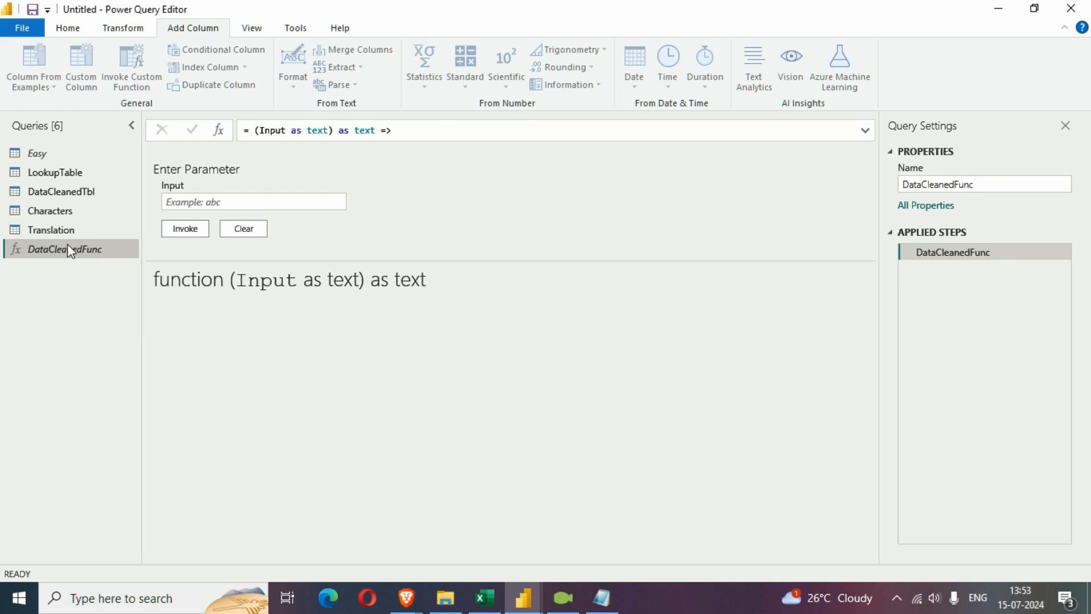
{"action": "right_click", "coordinate": [69, 251]}
{"action": "left_click", "coordinate": [137, 457]}
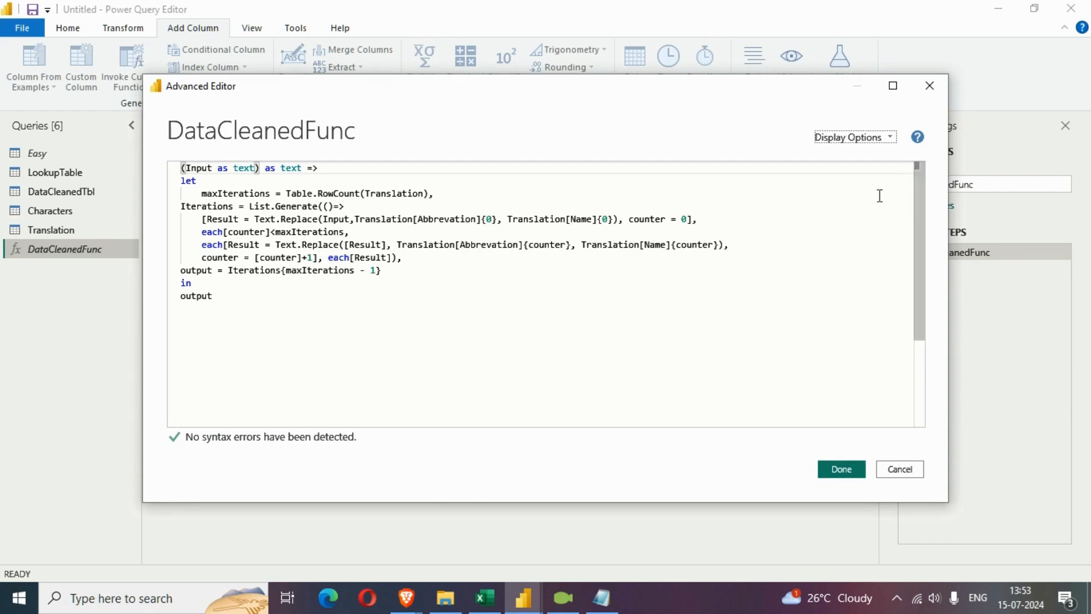
{"action": "left_click", "coordinate": [908, 472]}
{"action": "left_click", "coordinate": [48, 214]}
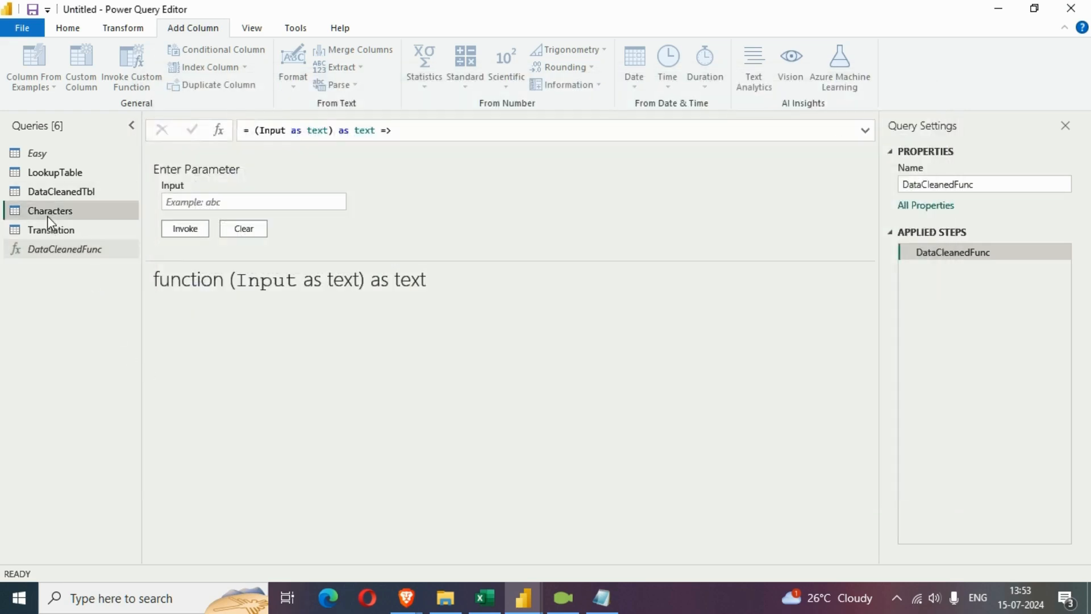
{"action": "left_click", "coordinate": [47, 231]}
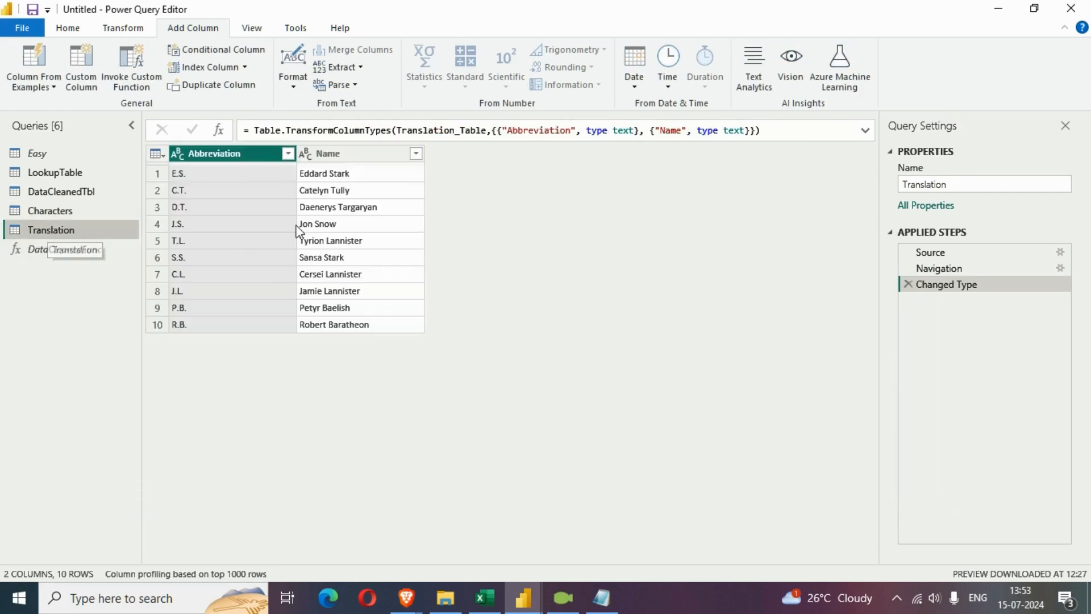
{"action": "double_click", "coordinate": [215, 154]}
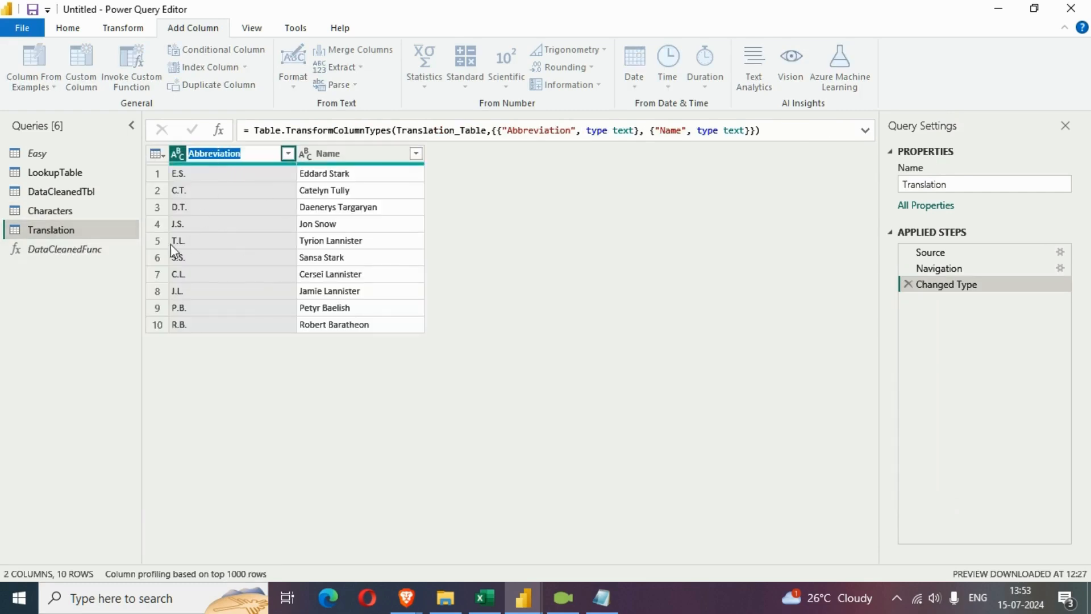
Correct the misspelled Translation column reference to Abbreviation in both Text.Replace calls of DataCleanedFunc and save the code
{"action": "left_click", "coordinate": [54, 250]}
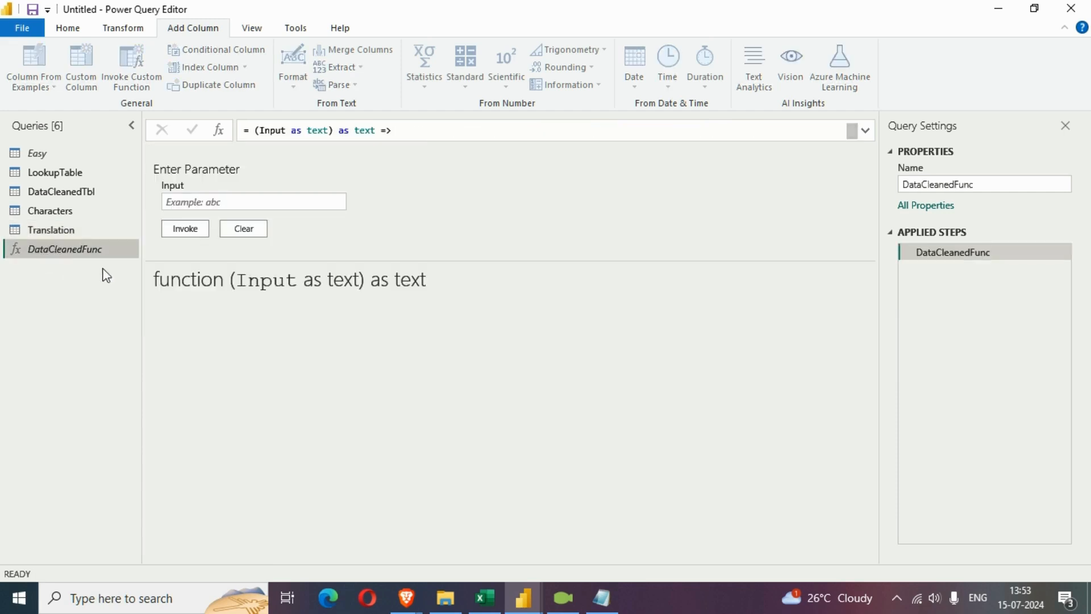
{"action": "right_click", "coordinate": [51, 256]}
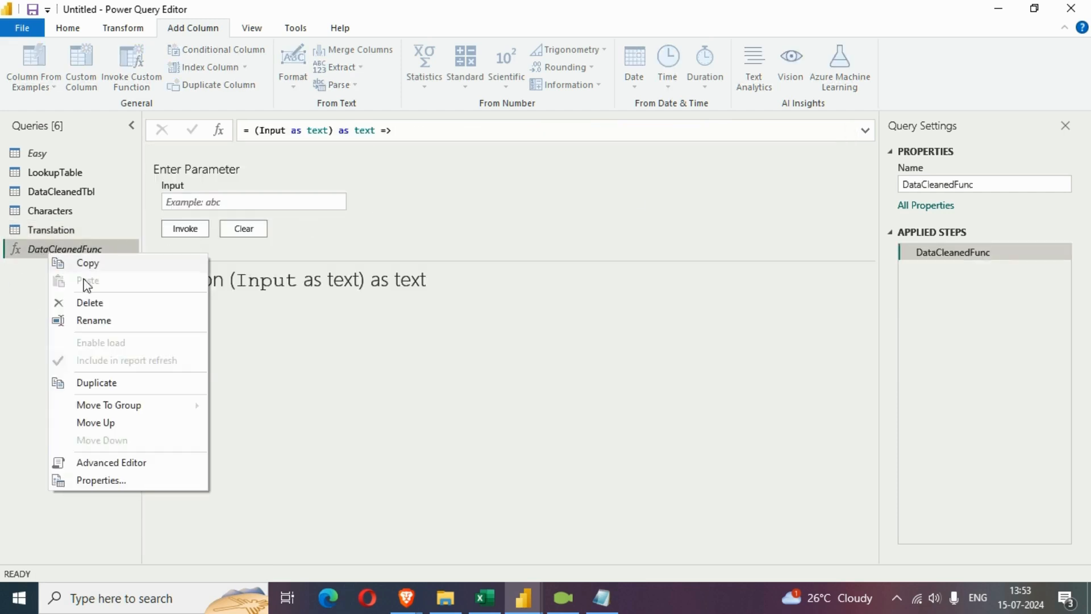
{"action": "left_click", "coordinate": [115, 461]}
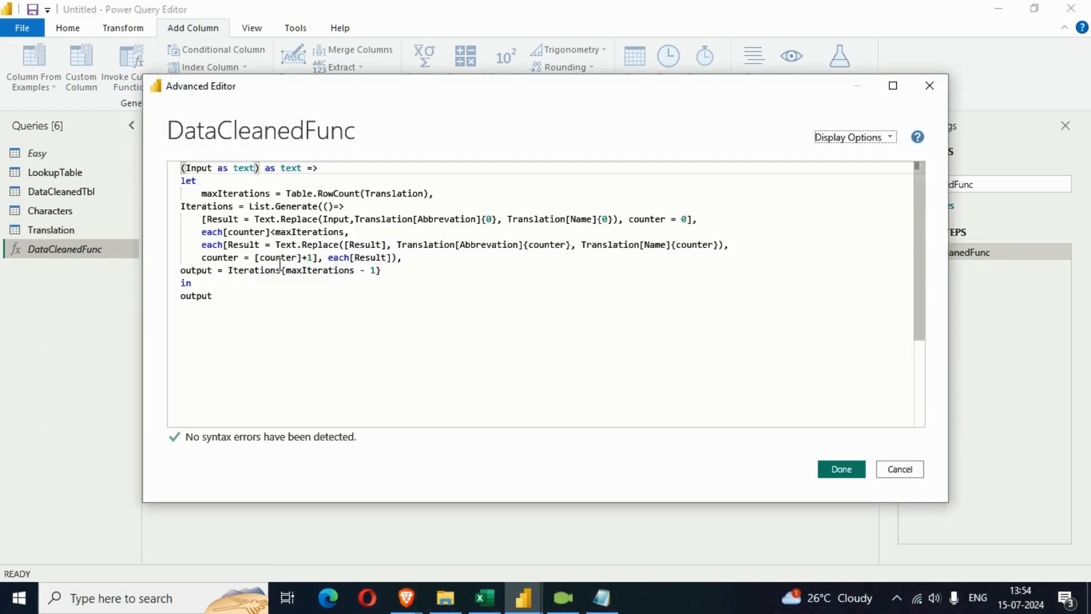
{"action": "left_click_drag", "start_coordinate": [418, 219], "coordinate": [471, 221]}
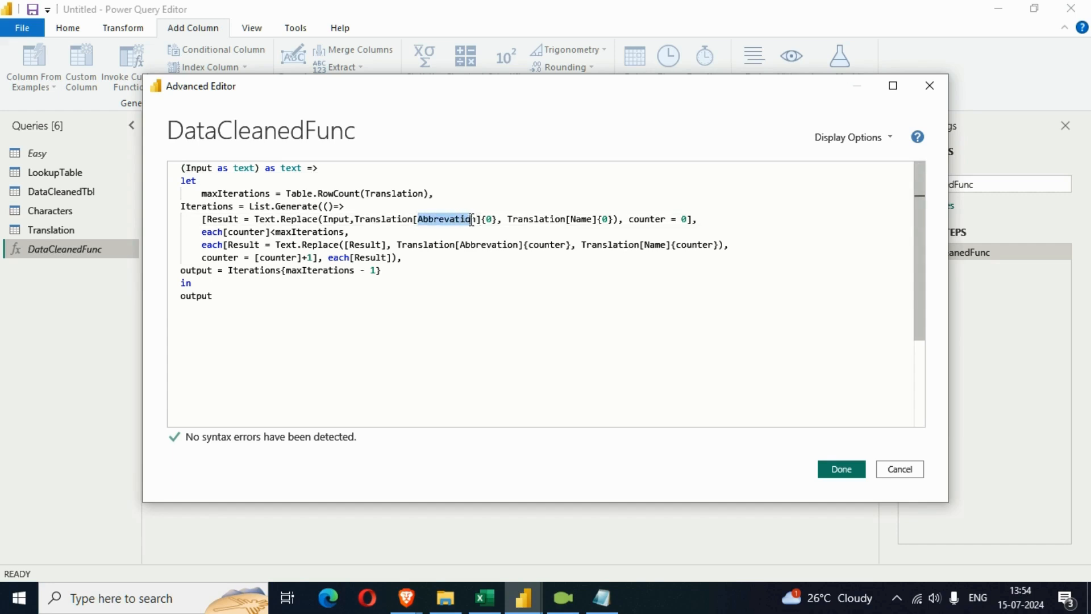
{"action": "type", "text": "Abbreviation"}
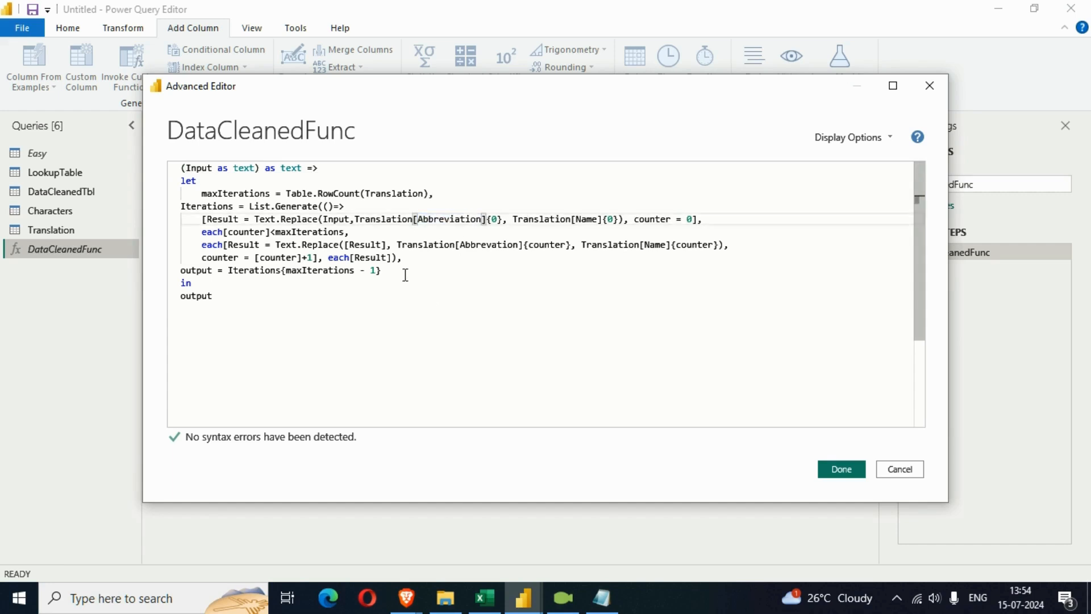
{"action": "left_click_drag", "start_coordinate": [461, 245], "coordinate": [519, 245]}
{"action": "type", "text": "Abbreviation"}
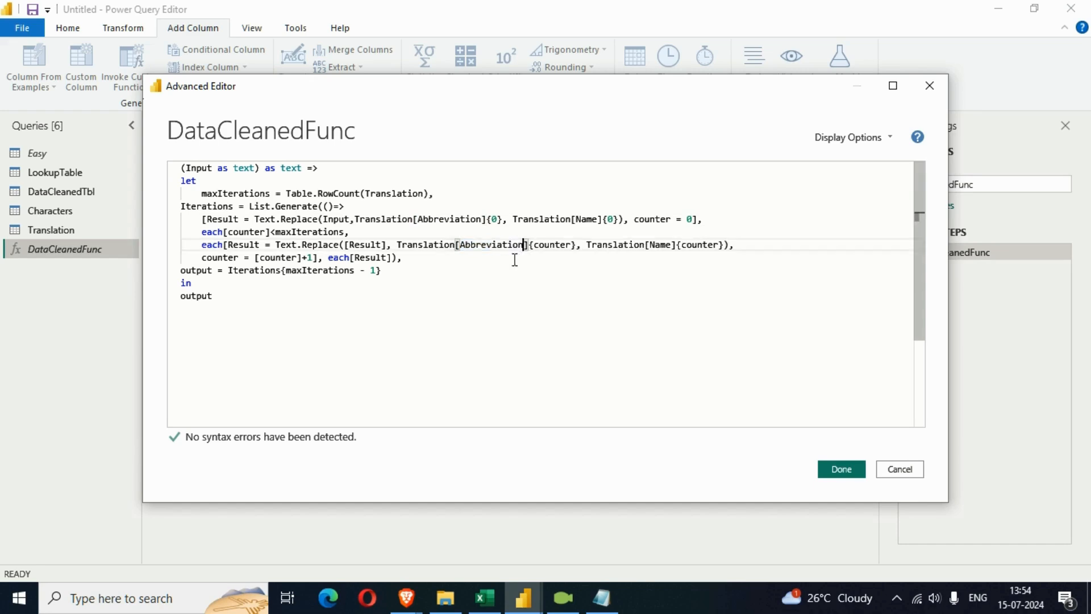
{"action": "left_click", "coordinate": [836, 473]}
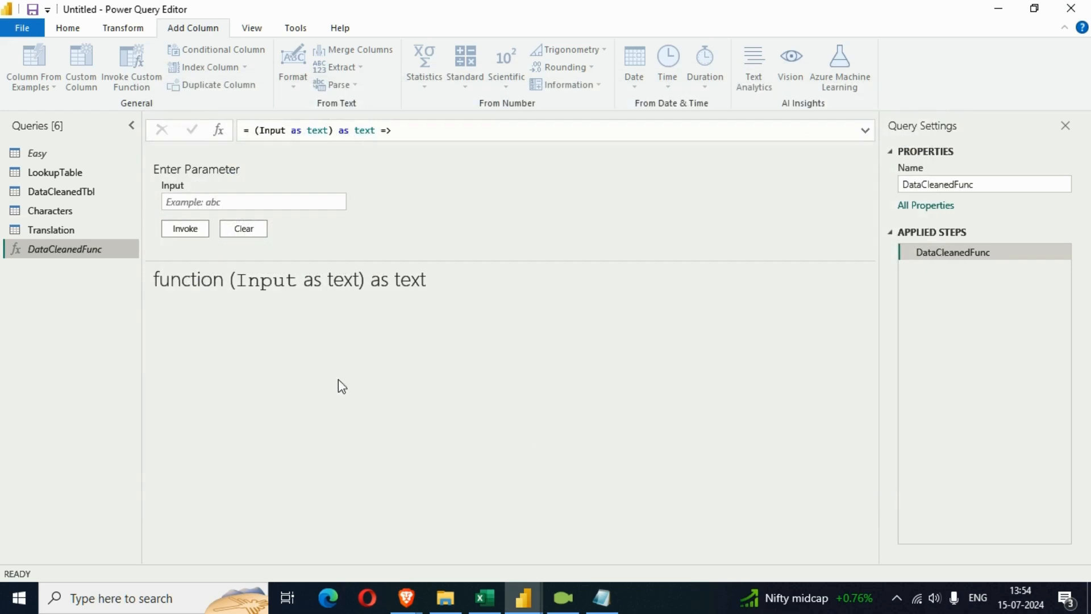
Widen the CleanedDescription column in the Characters query and compare its text with the original descriptions
{"action": "left_click", "coordinate": [56, 211]}
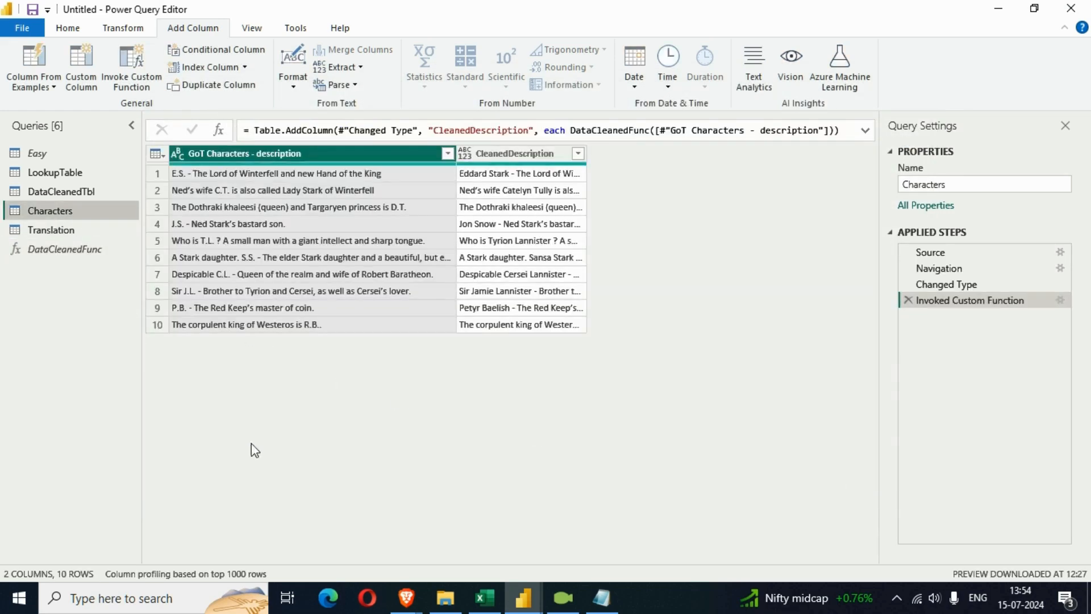
{"action": "left_click_drag", "start_coordinate": [586, 157], "coordinate": [831, 185]}
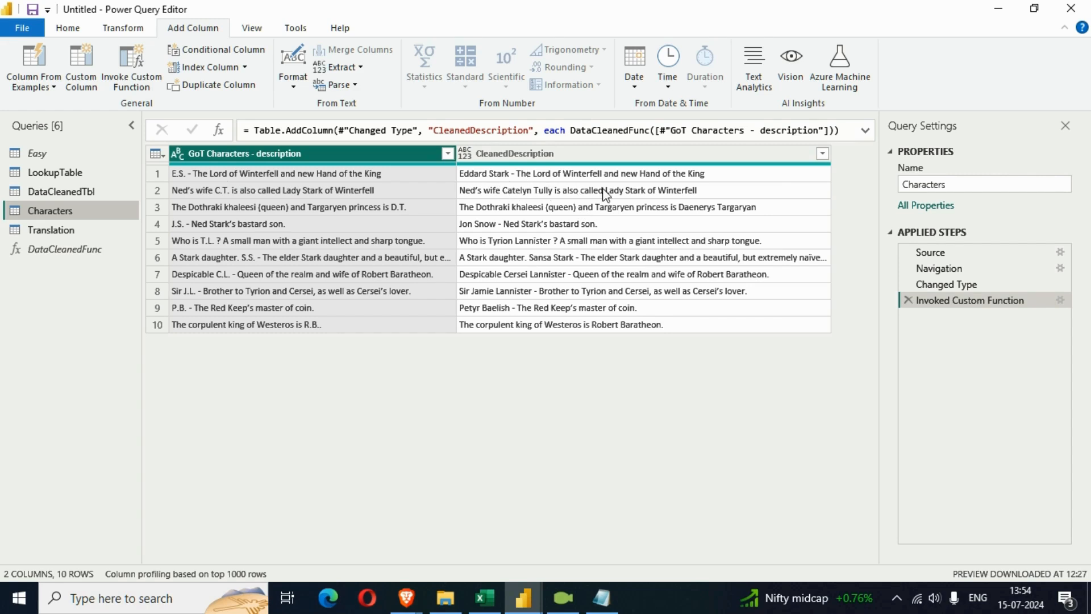
{"action": "left_click", "coordinate": [229, 196]}
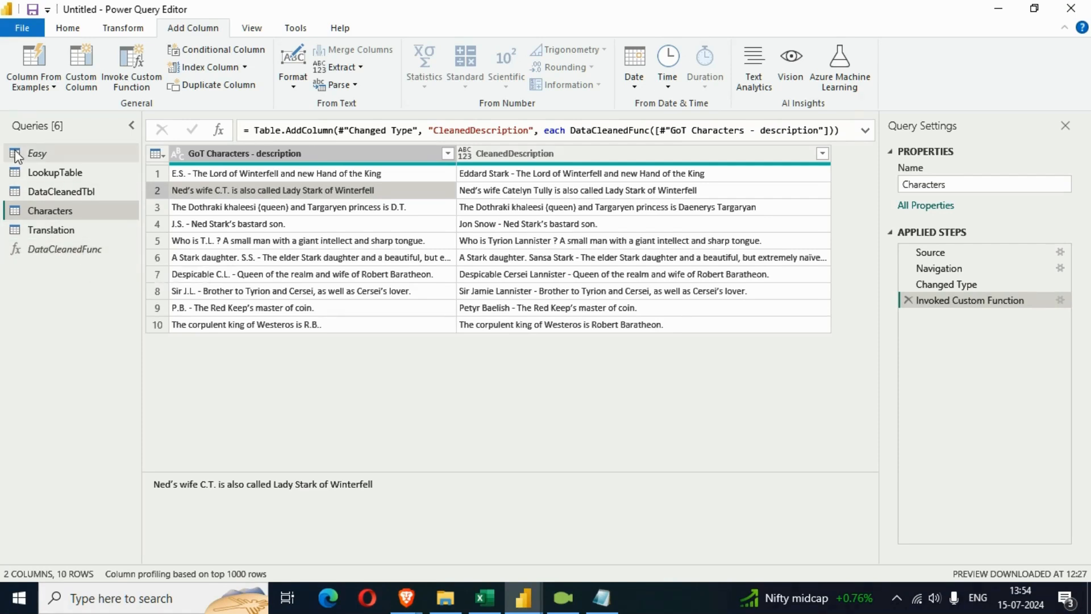
Close Power Query Editor and apply the query changes to the Power BI model
{"action": "left_click", "coordinate": [67, 28]}
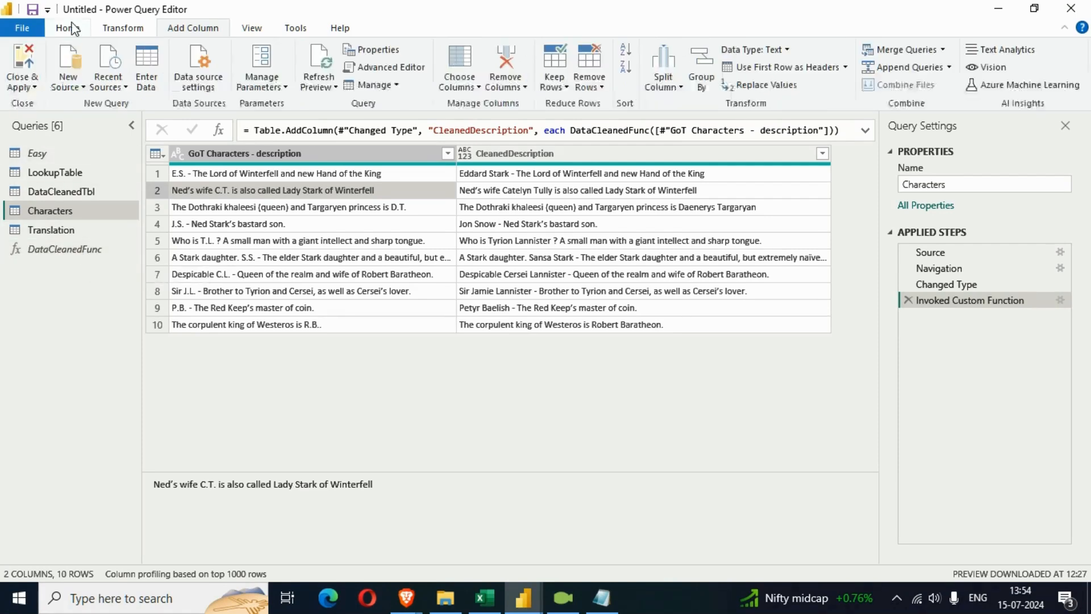
{"action": "left_click", "coordinate": [35, 88]}
{"action": "left_click", "coordinate": [74, 110]}
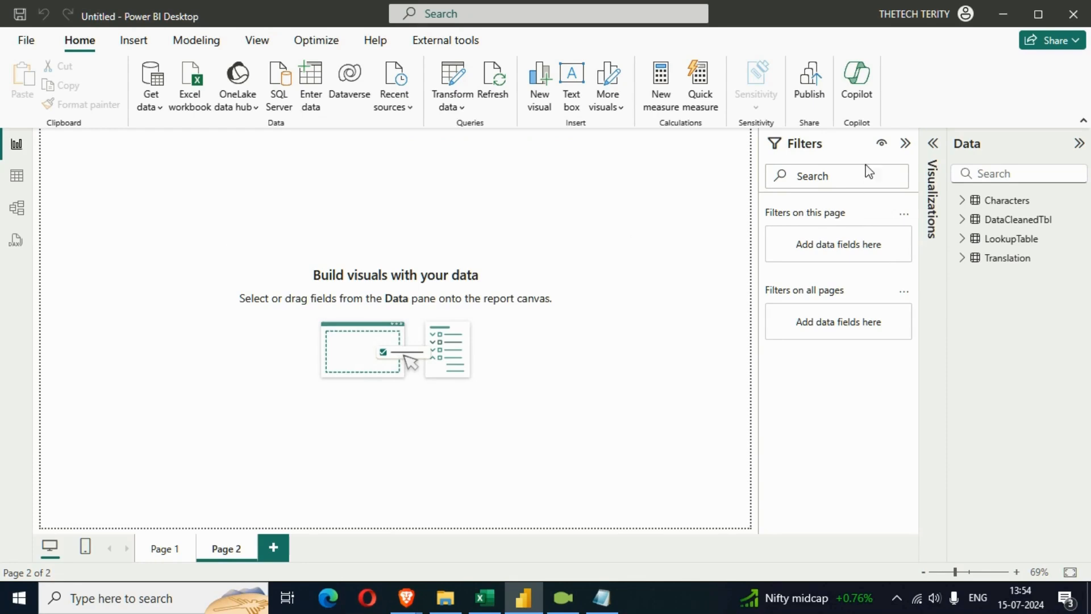
Add a table visual to Page 2 of the report with the CleanedDescription field from Characters
{"action": "left_click", "coordinate": [934, 145]}
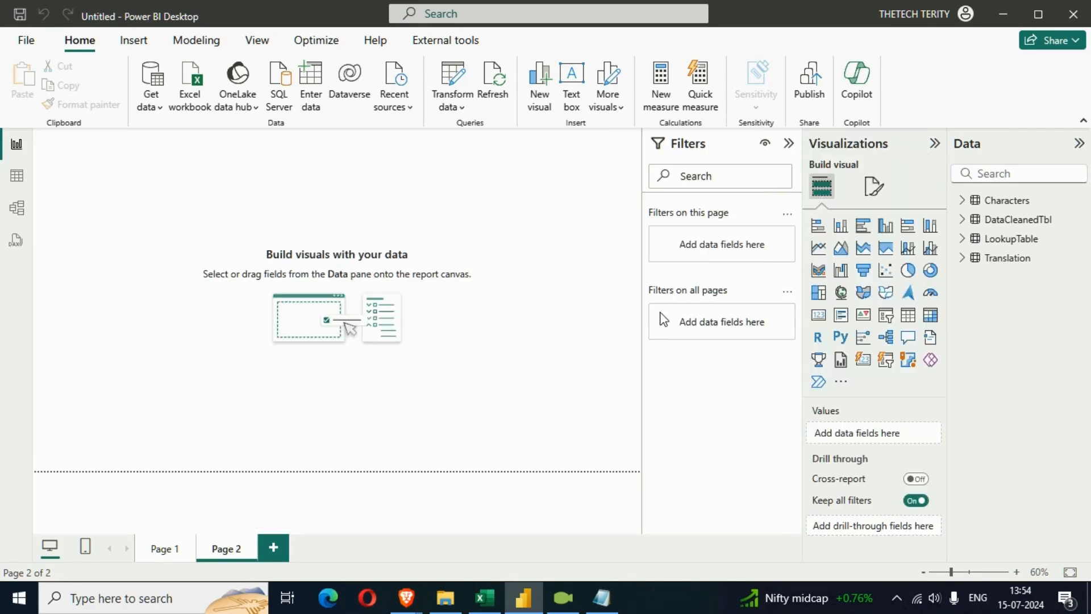
{"action": "left_click", "coordinate": [908, 315]}
{"action": "left_click_drag", "start_coordinate": [142, 219], "coordinate": [300, 321]}
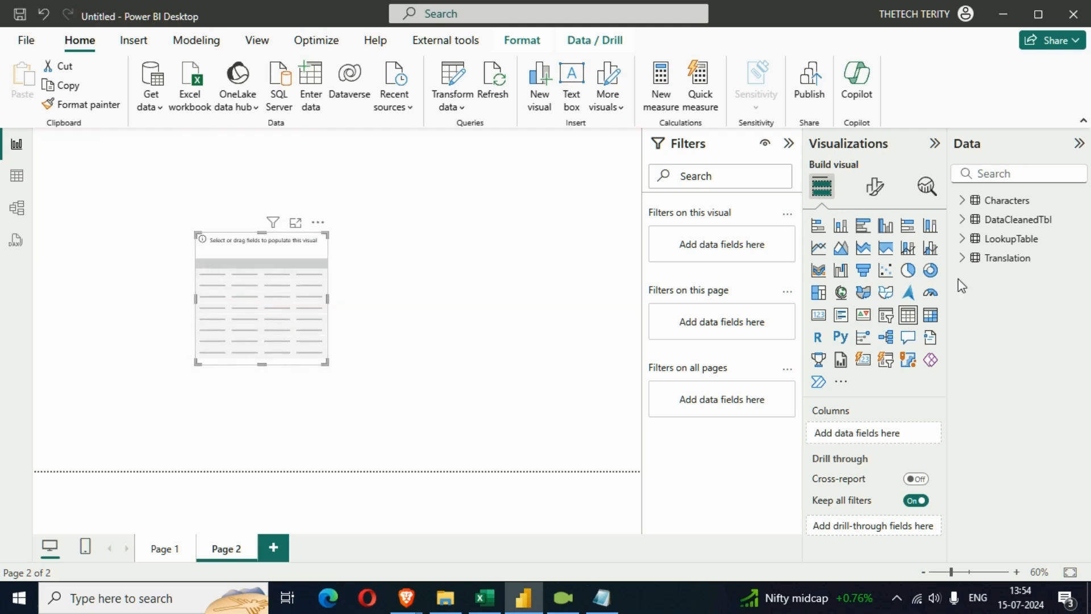
{"action": "left_click", "coordinate": [963, 200]}
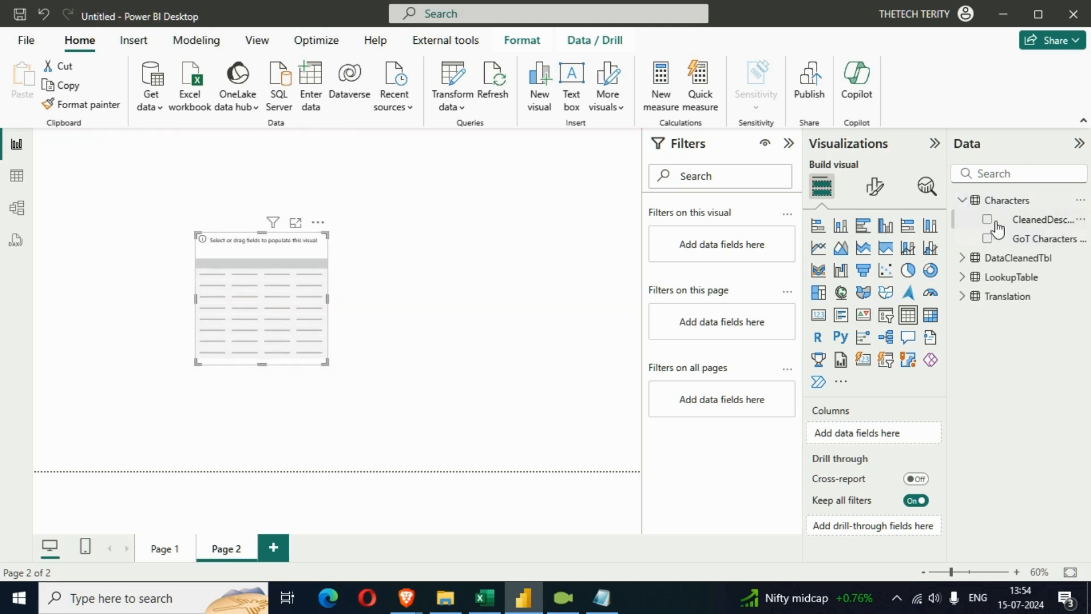
{"action": "left_click", "coordinate": [986, 222]}
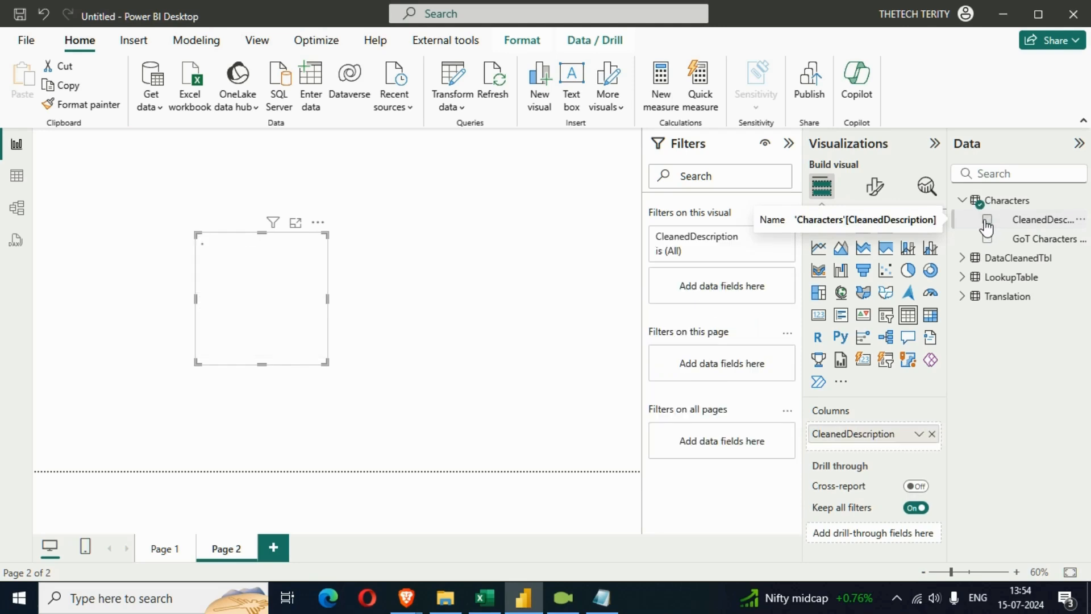
Enlarge the CleanedDescription table to fit all its rows and move it to the lower middle of Page 2
{"action": "left_click_drag", "start_coordinate": [326, 364], "coordinate": [421, 446]}
{"action": "left_click_drag", "start_coordinate": [375, 382], "coordinate": [453, 406]}
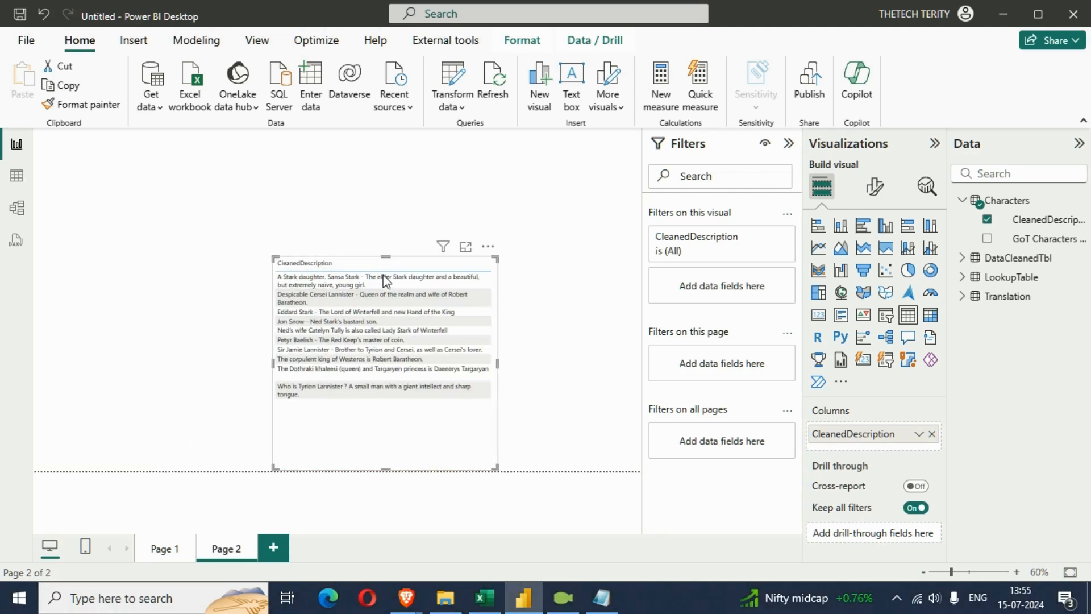
{"action": "left_click_drag", "start_coordinate": [385, 279], "coordinate": [382, 336]}
Add a second table visual with the GoT Characters - description field, enlarge it, and place it in the page's upper-left area
{"action": "left_click", "coordinate": [370, 265]}
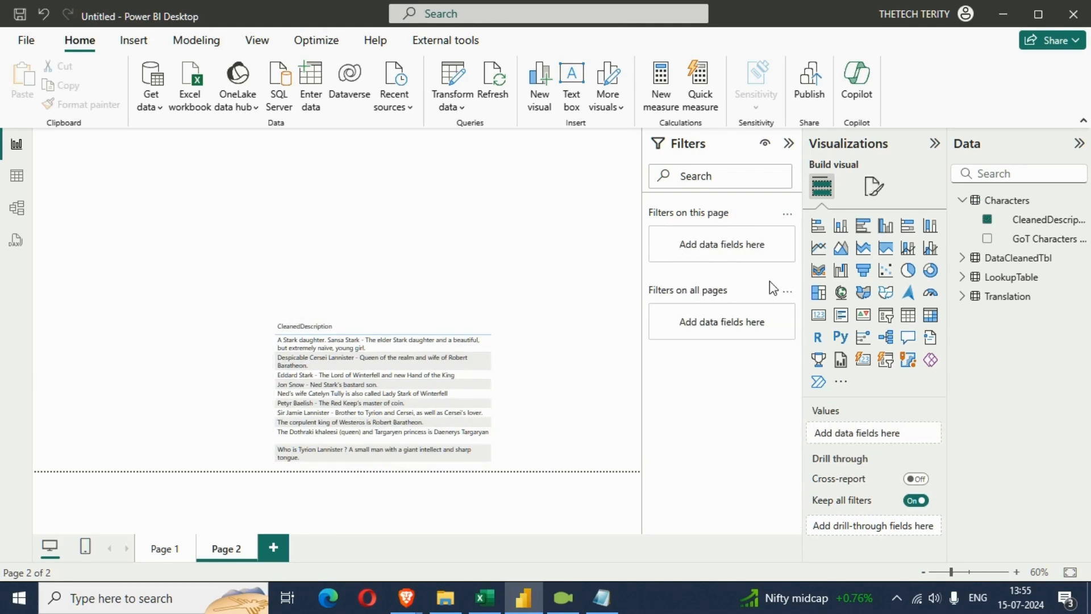
{"action": "left_click", "coordinate": [908, 315]}
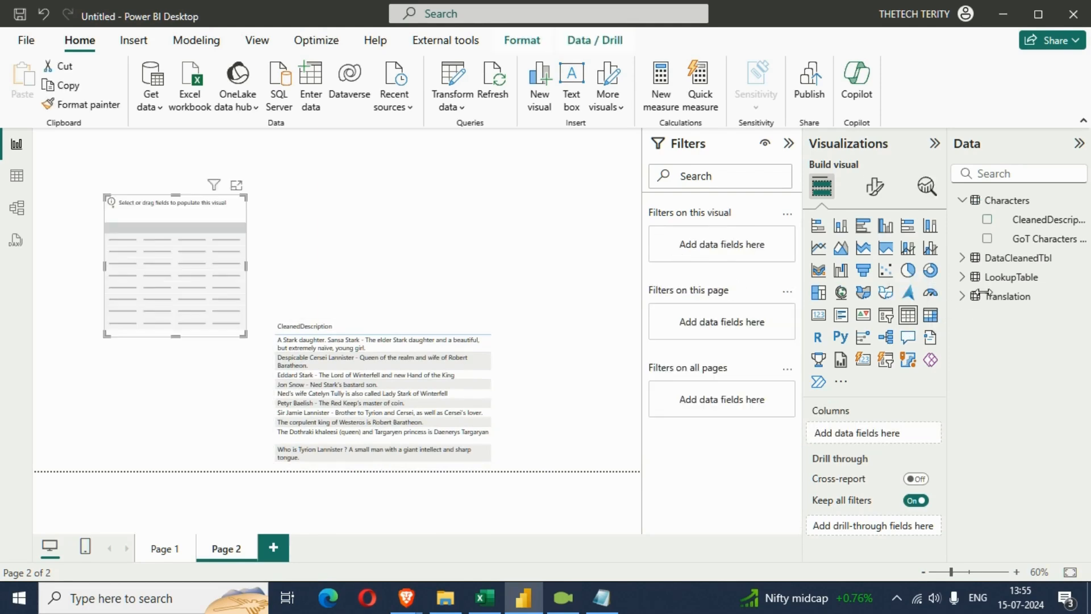
{"action": "left_click", "coordinate": [987, 238]}
{"action": "left_click_drag", "start_coordinate": [241, 332], "coordinate": [298, 368]}
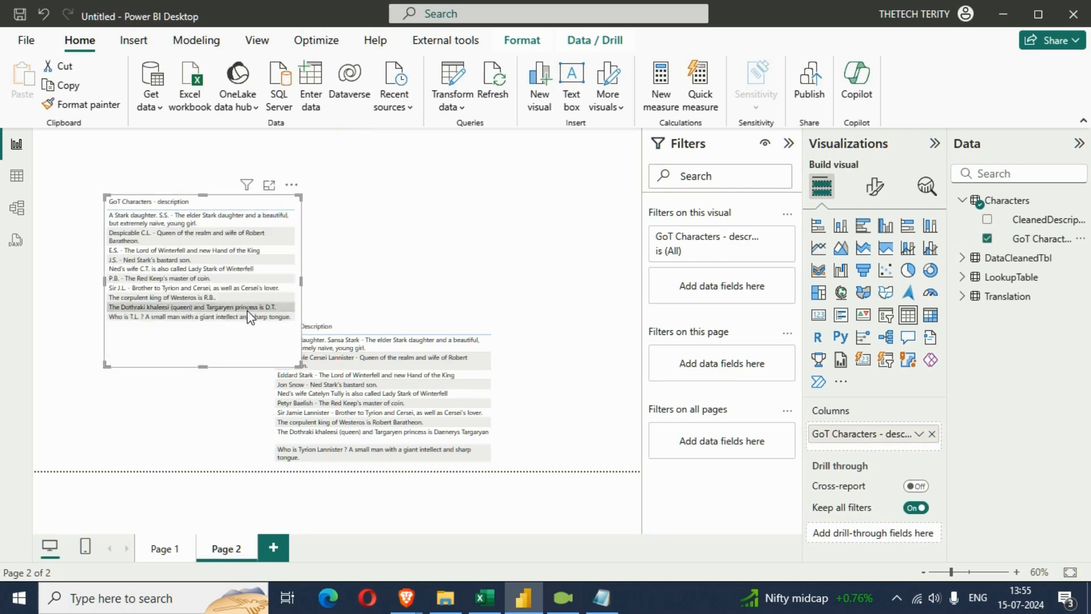
{"action": "left_click_drag", "start_coordinate": [223, 356], "coordinate": [173, 314]}
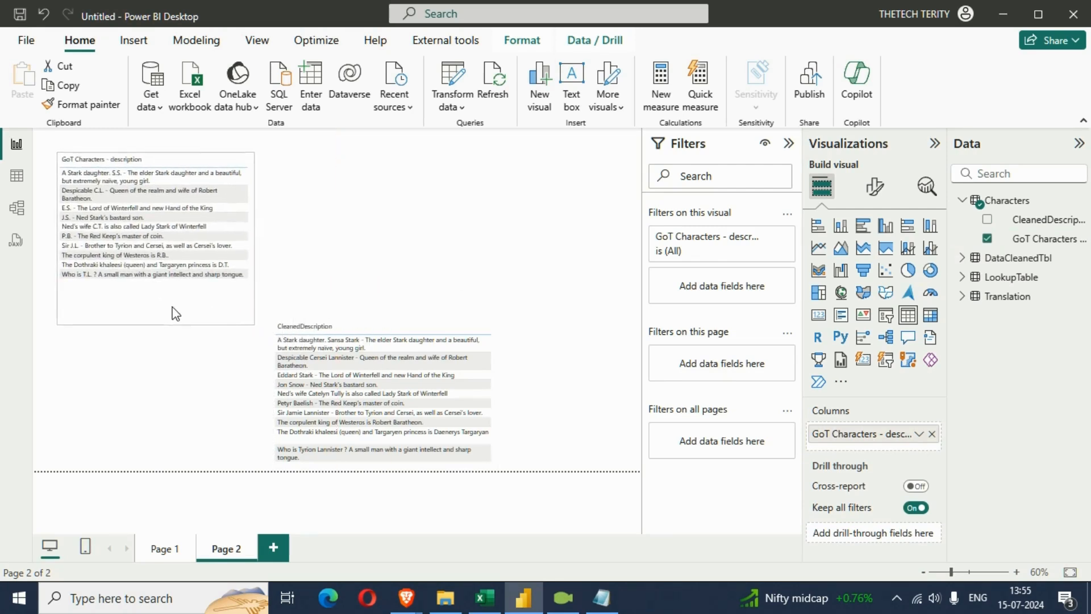
Copy the formatting of the Page 1 table onto the GoT Characters - description table on Page 2
{"action": "left_click", "coordinate": [164, 549]}
{"action": "left_click", "coordinate": [254, 251]}
{"action": "left_click", "coordinate": [82, 105]}
{"action": "left_click", "coordinate": [219, 551]}
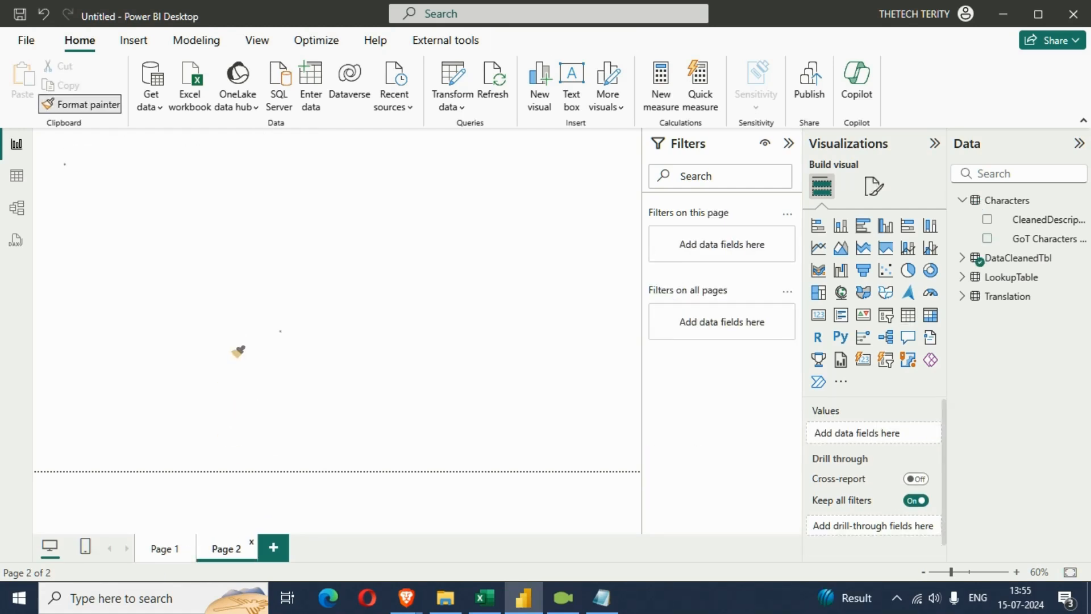
{"action": "left_click", "coordinate": [220, 307]}
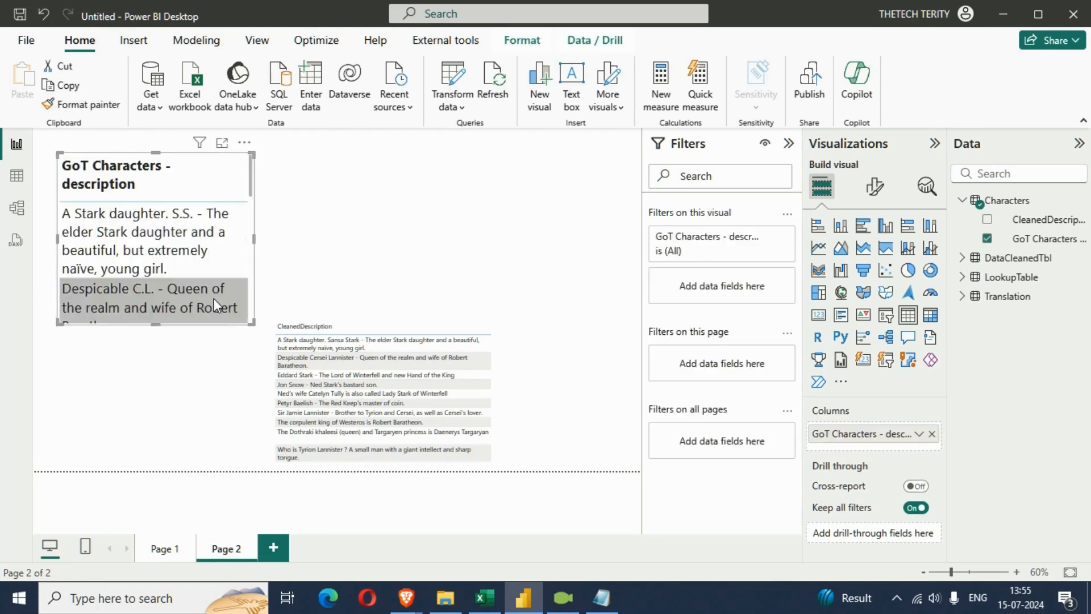
Enlarge the GoT Characters - description table and set its values font size to 15
{"action": "left_click_drag", "start_coordinate": [252, 323], "coordinate": [300, 435]}
{"action": "left_click", "coordinate": [875, 187]}
{"action": "left_click", "coordinate": [879, 364]}
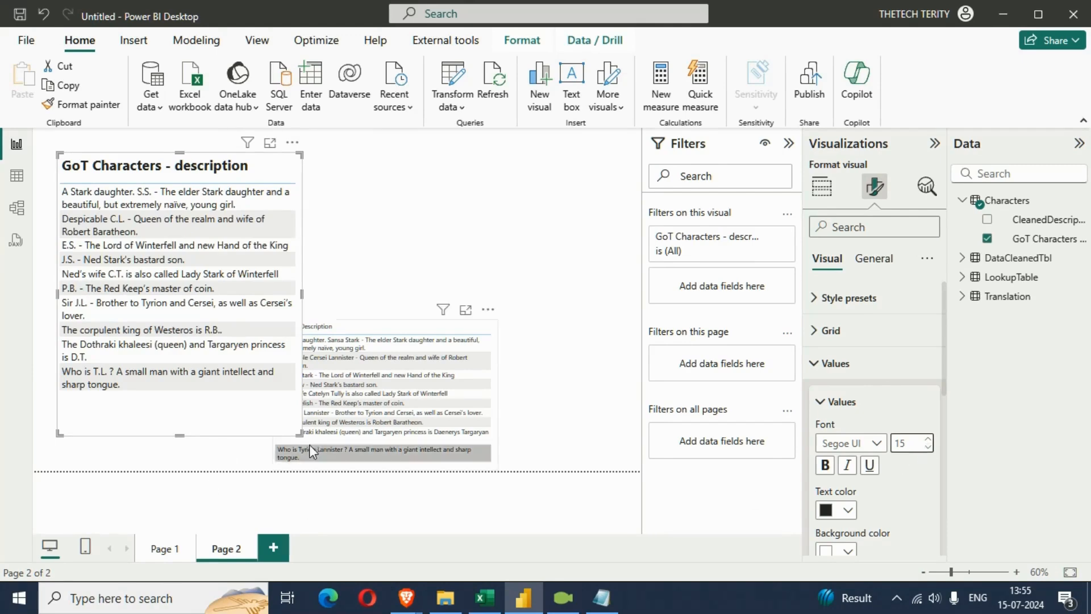
Widen the description table to show each description on one line at the page's top edge, and set its column header font size to 16
{"action": "left_click_drag", "start_coordinate": [300, 434], "coordinate": [526, 353]}
{"action": "left_click_drag", "start_coordinate": [424, 292], "coordinate": [422, 266]}
{"action": "scroll", "coordinate": [884, 450], "scroll_direction": "down", "scroll_amount": 5}
{"action": "left_click", "coordinate": [888, 405]}
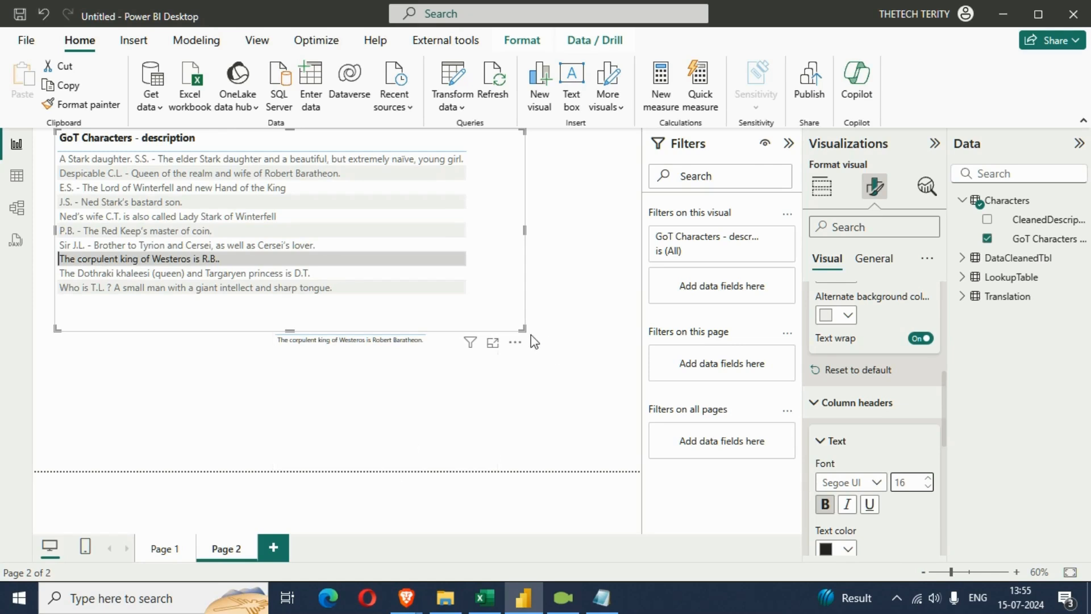
{"action": "left_click_drag", "start_coordinate": [519, 328], "coordinate": [513, 312]}
Copy the description table's formatting onto the CleanedDescription table, then widen it and align it directly beneath the description table
{"action": "left_click_drag", "start_coordinate": [355, 388], "coordinate": [205, 415]}
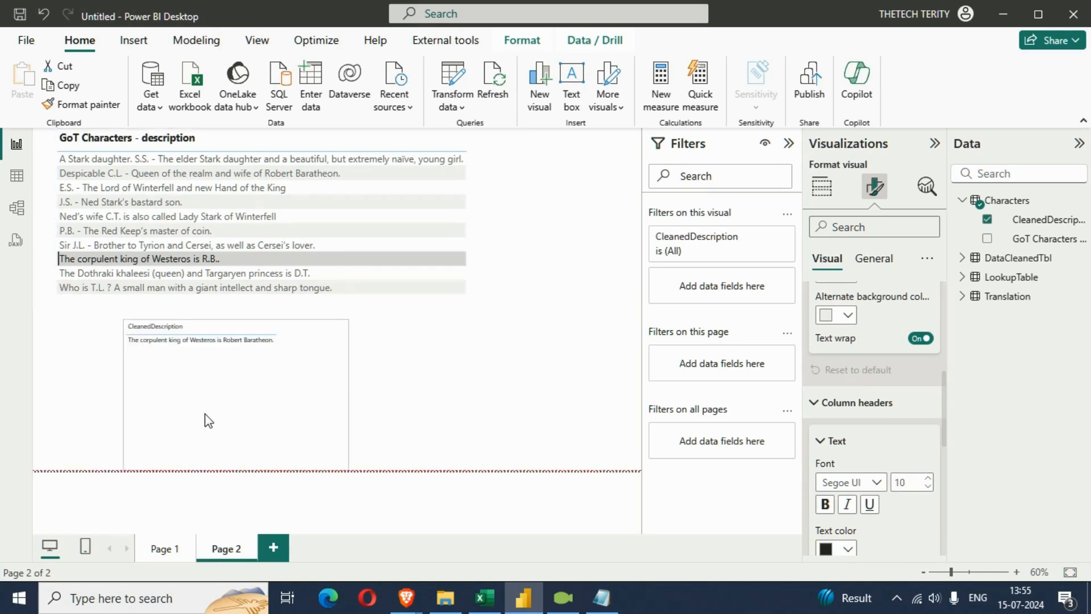
{"action": "left_click", "coordinate": [487, 216]}
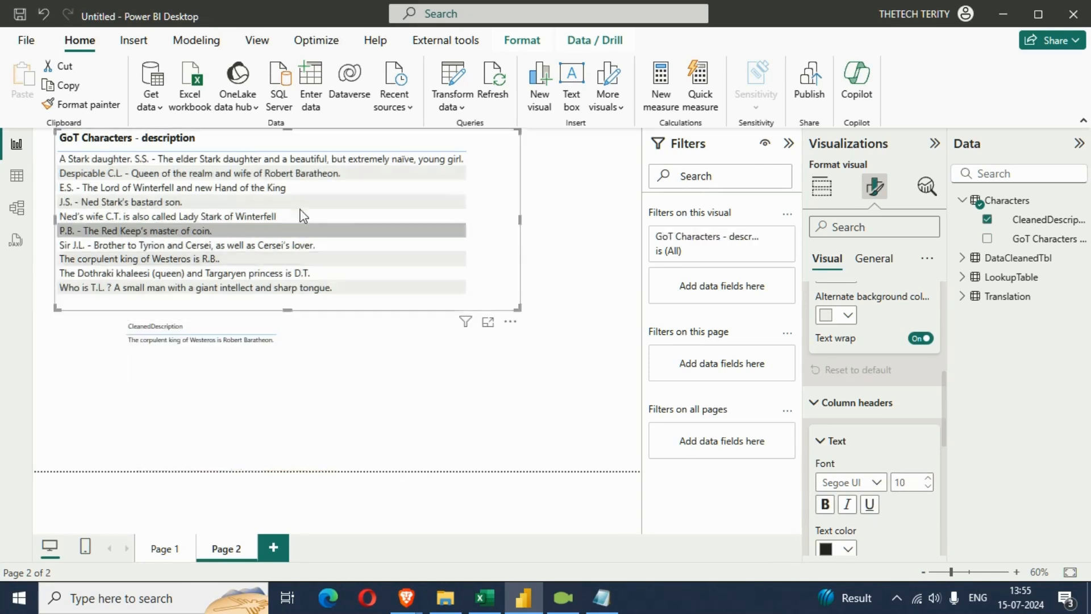
{"action": "left_click", "coordinate": [111, 105]}
{"action": "left_click", "coordinate": [335, 365]}
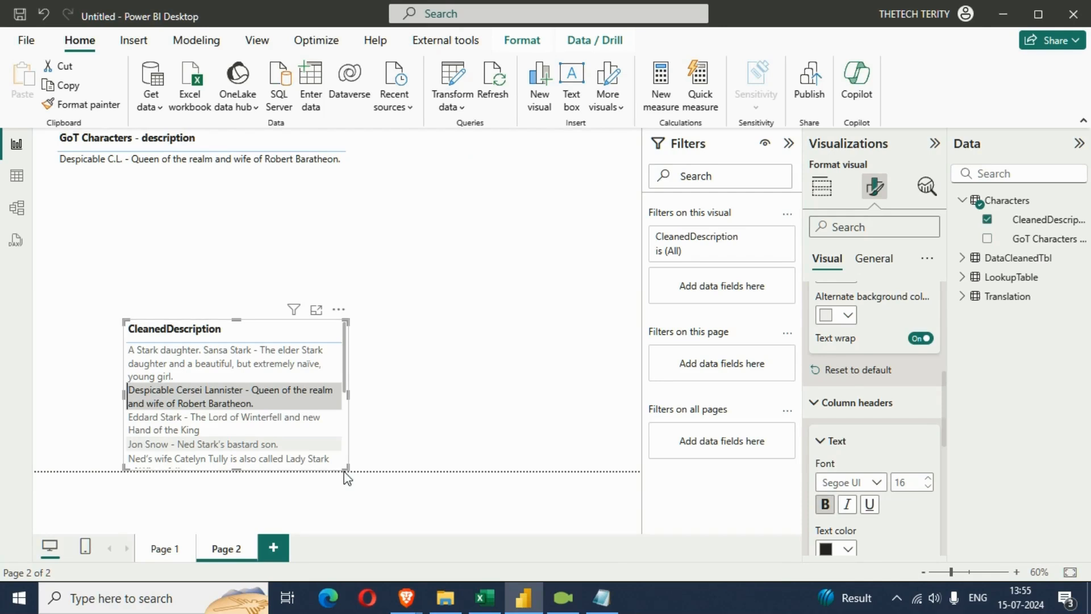
{"action": "left_click_drag", "start_coordinate": [345, 469], "coordinate": [480, 469]}
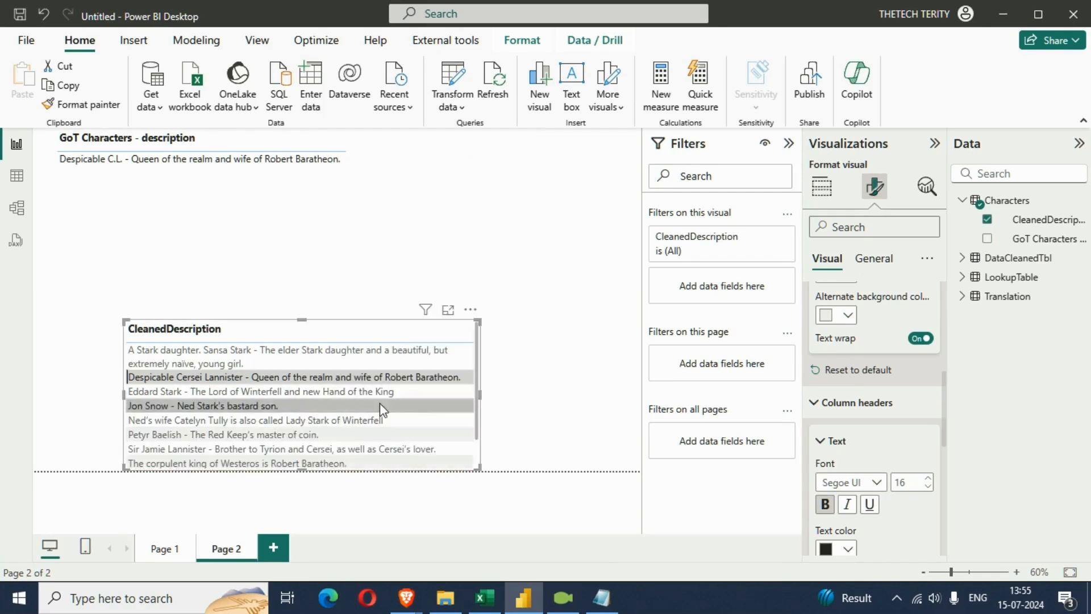
{"action": "left_click_drag", "start_coordinate": [441, 394], "coordinate": [378, 376]}
Cross-filter the description table by a CleanedDescription row, inspect the filters affecting it, and clear the row selection
{"action": "left_click", "coordinate": [377, 381]}
{"action": "left_click", "coordinate": [353, 178]}
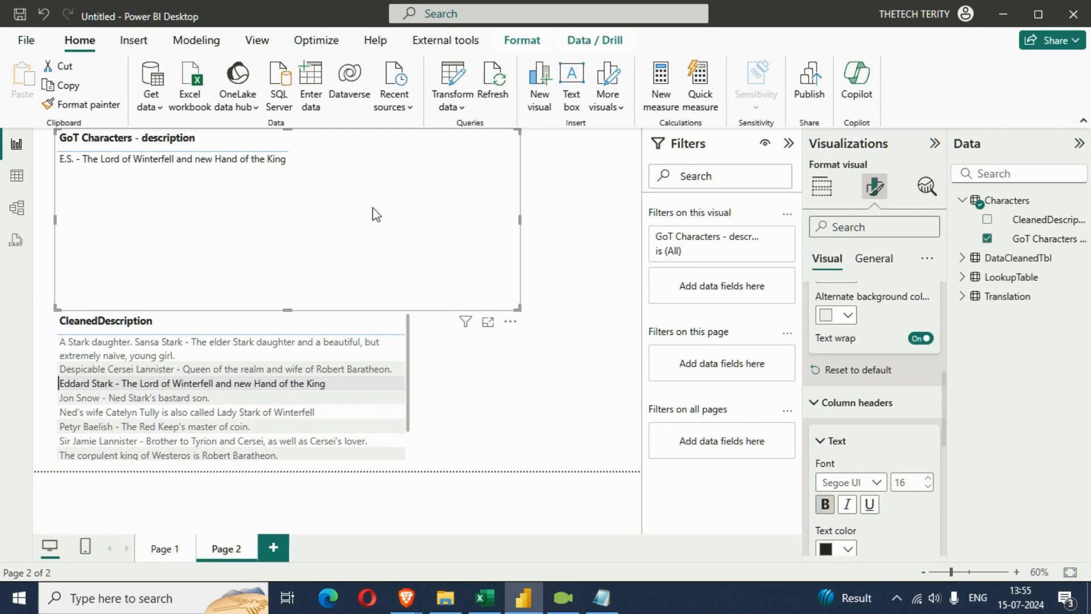
{"action": "left_click", "coordinate": [511, 323]}
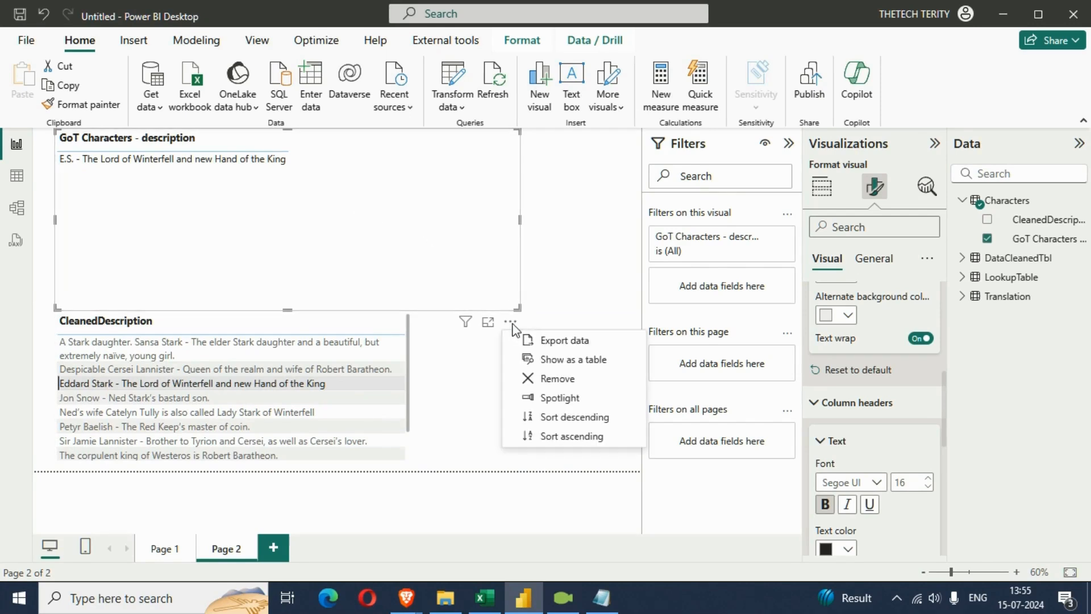
{"action": "left_click", "coordinate": [481, 345]}
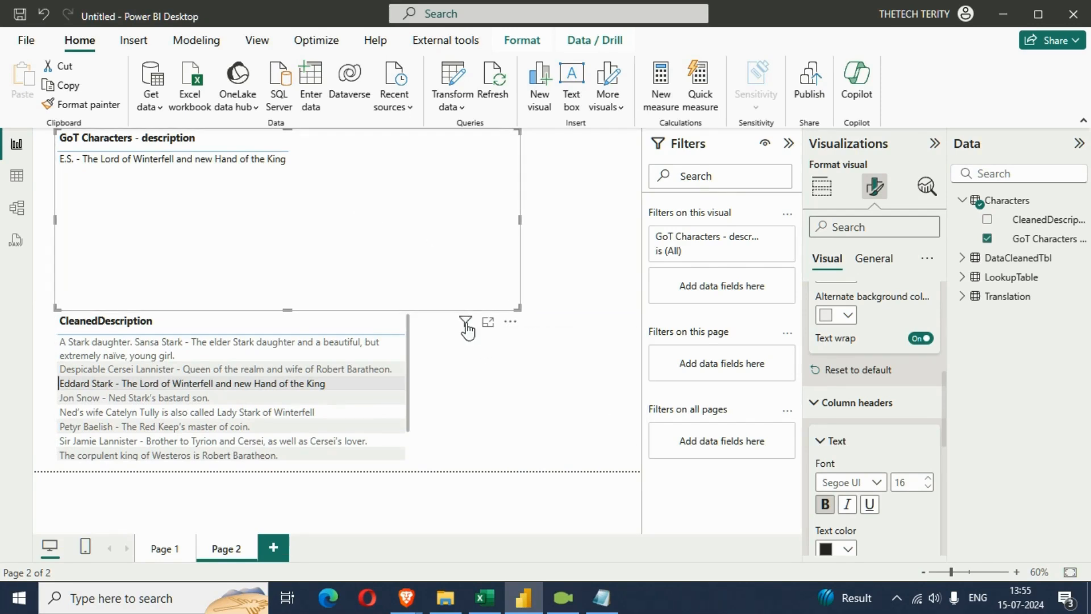
{"action": "mouse_move", "coordinate": [466, 324]}
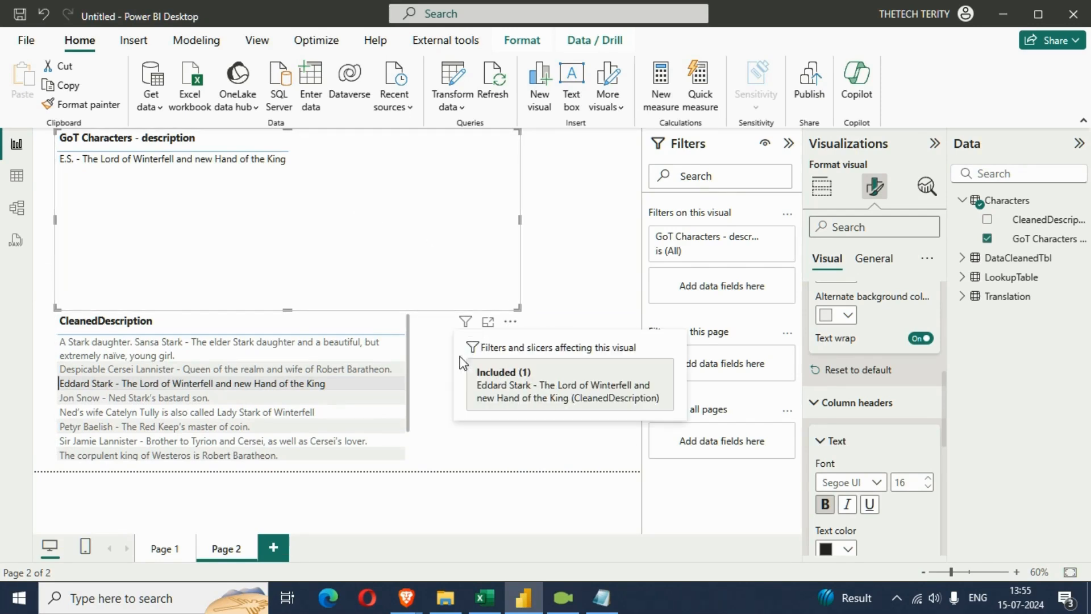
{"action": "left_click", "coordinate": [362, 385]}
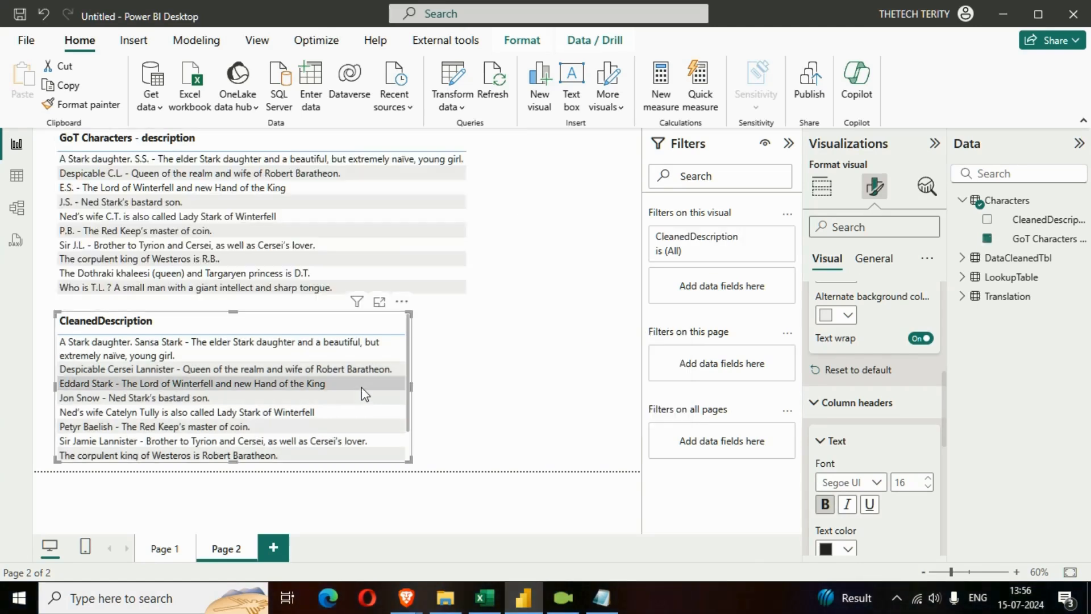
Widen the CleanedDescription table to about the width of the description table above and compare the rows of both tables
{"action": "left_click", "coordinate": [541, 384]}
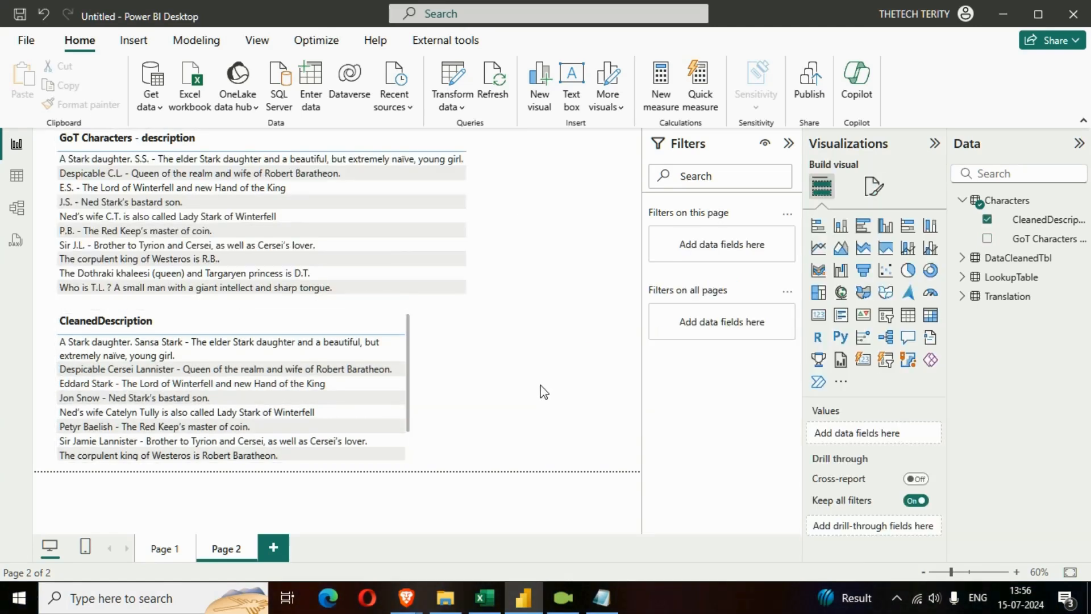
{"action": "left_click", "coordinate": [409, 444]}
{"action": "left_click_drag", "start_coordinate": [409, 463], "coordinate": [509, 462]}
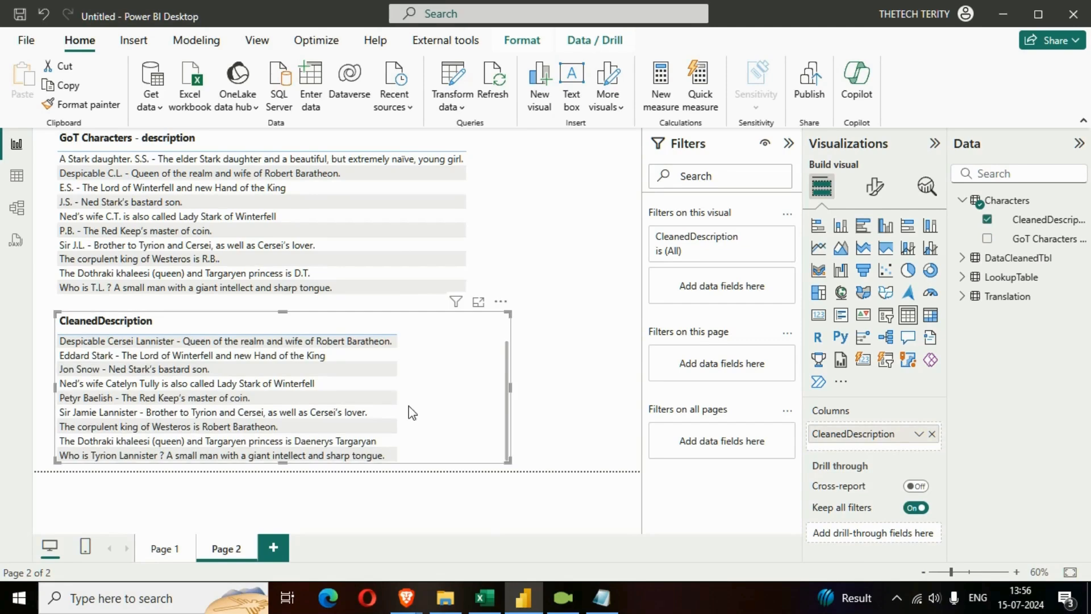
{"action": "scroll", "coordinate": [408, 405], "scroll_direction": "up", "scroll_amount": 2}
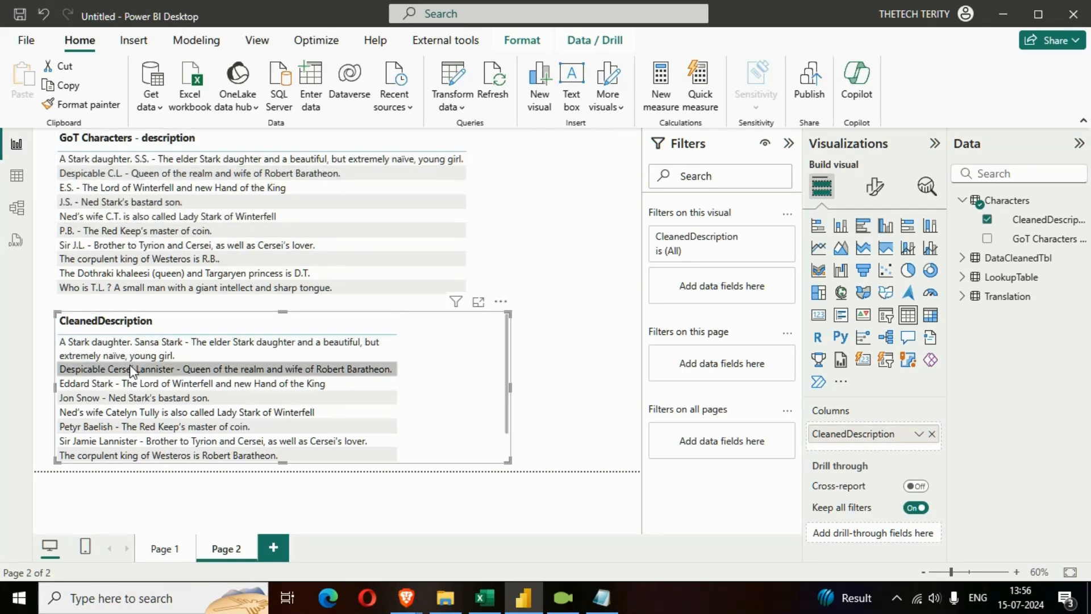
{"action": "scroll", "coordinate": [360, 404], "scroll_direction": "down", "scroll_amount": 1}
{"action": "scroll", "coordinate": [360, 404], "scroll_direction": "up", "scroll_amount": 1}
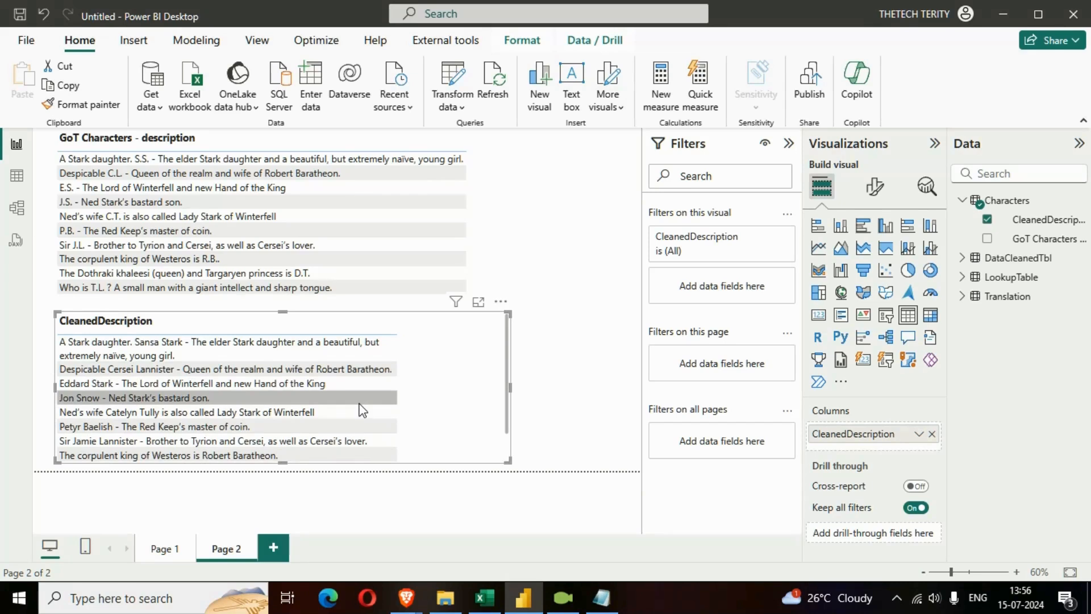